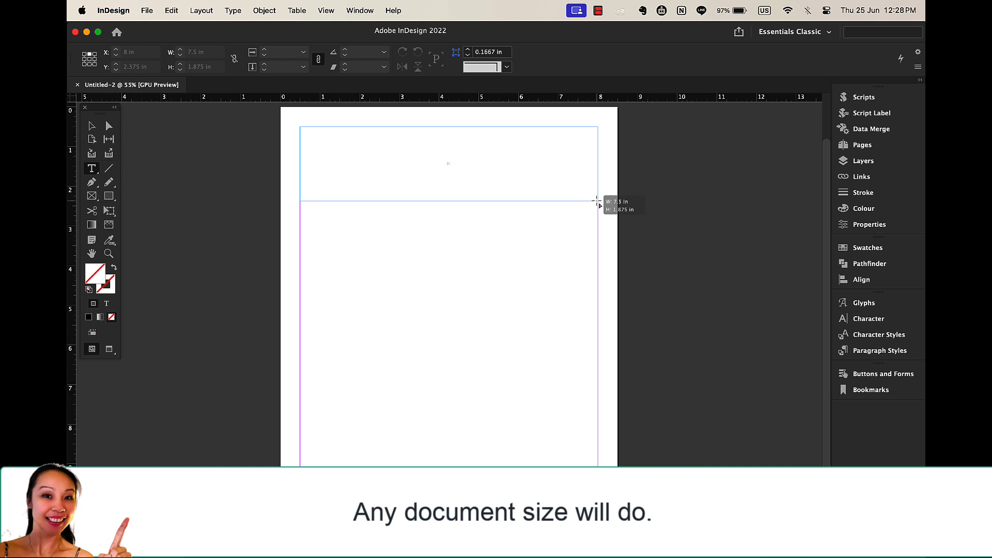
Step: Enter the title "Brain Dump" in the 7.5 × 1.875 in text frame across the page's upper margin area
{"action": "type", "text": "V"}
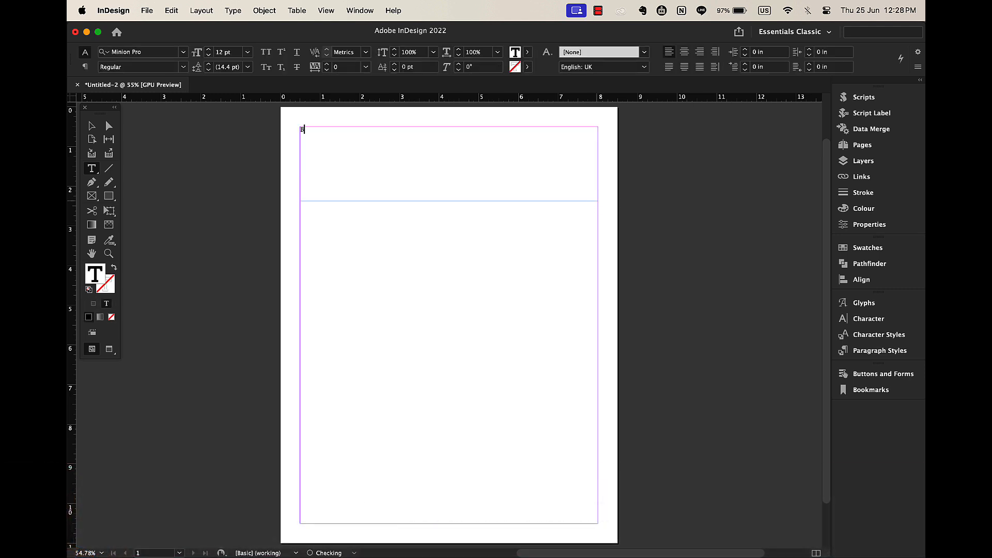
{"action": "type", "text": "rain Dump"}
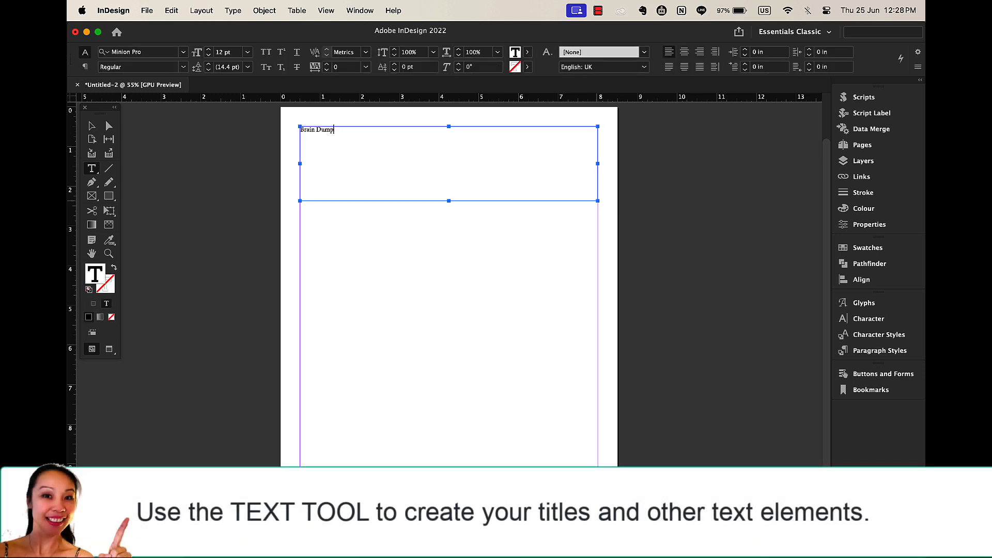
{"action": "key", "text": "super+a"}
{"action": "left_click", "coordinate": [527, 53]}
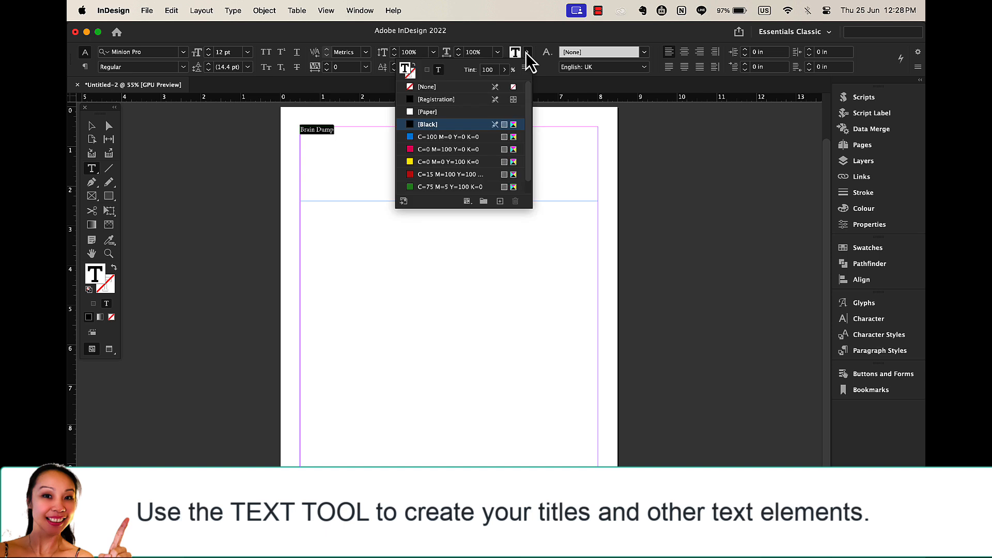
{"action": "left_click", "coordinate": [556, 112]}
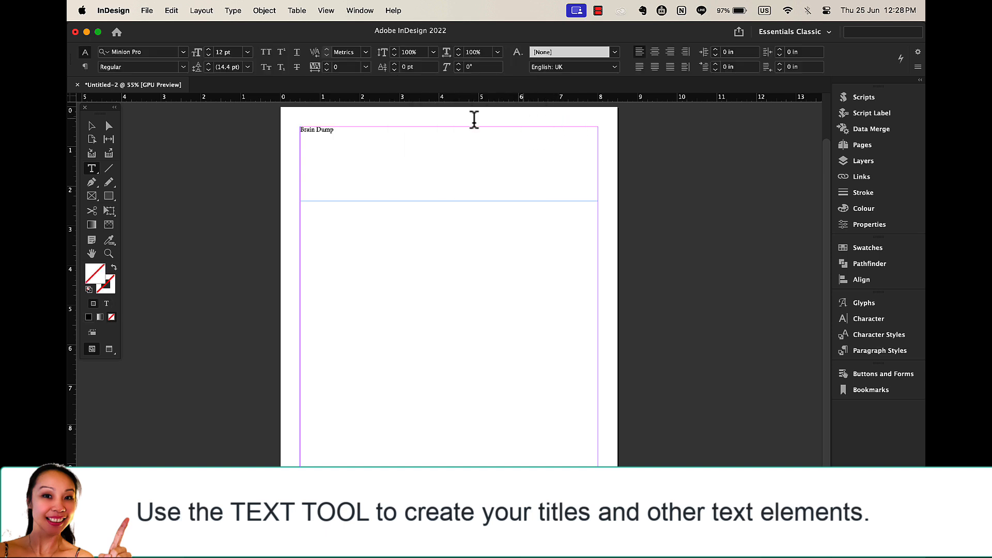
Step: Format the "Brain Dump" title as centre-aligned text in the Mimosha font at 60 pt
{"action": "triple_click", "coordinate": [328, 129]}
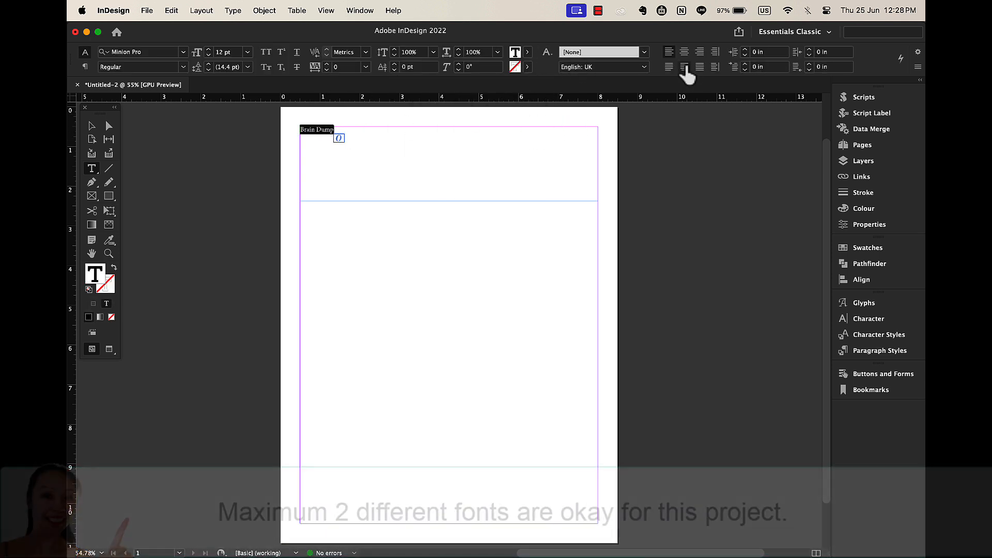
{"action": "left_click", "coordinate": [684, 52]}
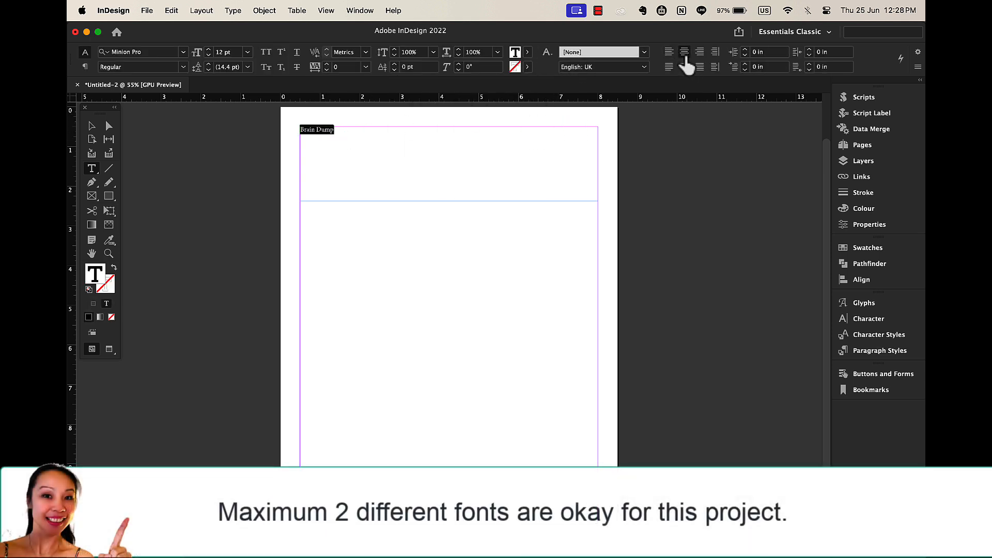
{"action": "left_click", "coordinate": [247, 52]}
{"action": "left_click", "coordinate": [222, 213]}
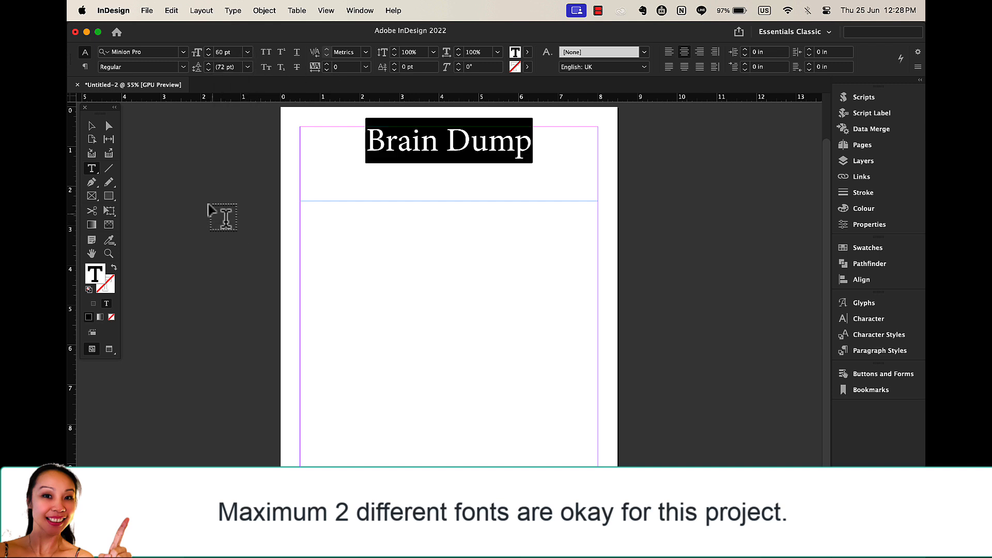
{"action": "left_click", "coordinate": [183, 52]}
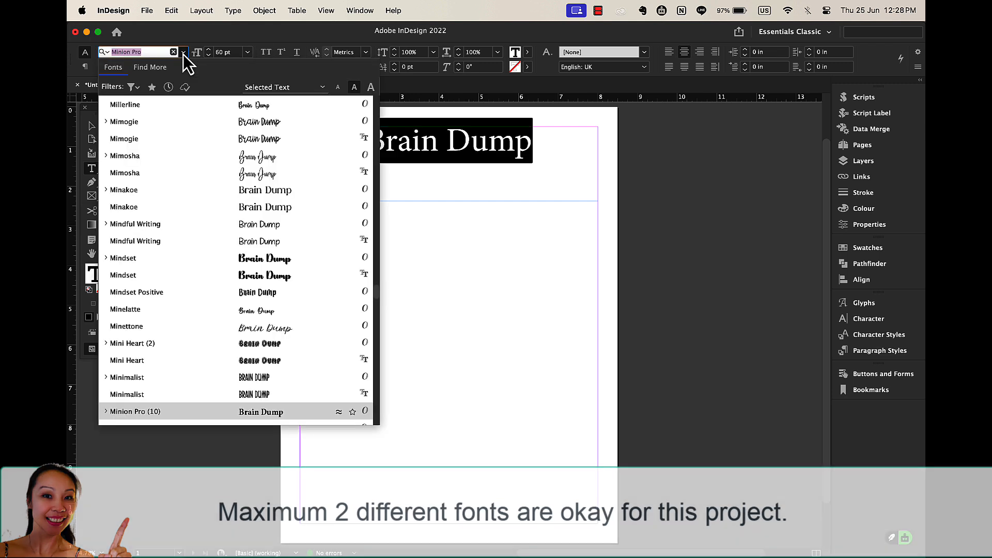
{"action": "left_click", "coordinate": [266, 173]}
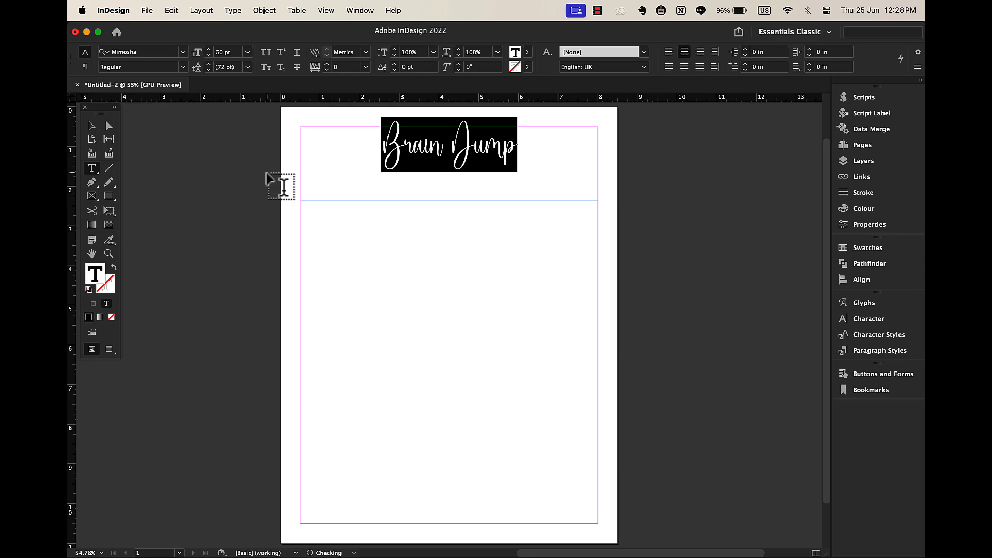
Step: Place the botanical image e14.png from the P94 folder and scale it down to about 3.38 × 3.18 in
{"action": "left_click", "coordinate": [92, 127]}
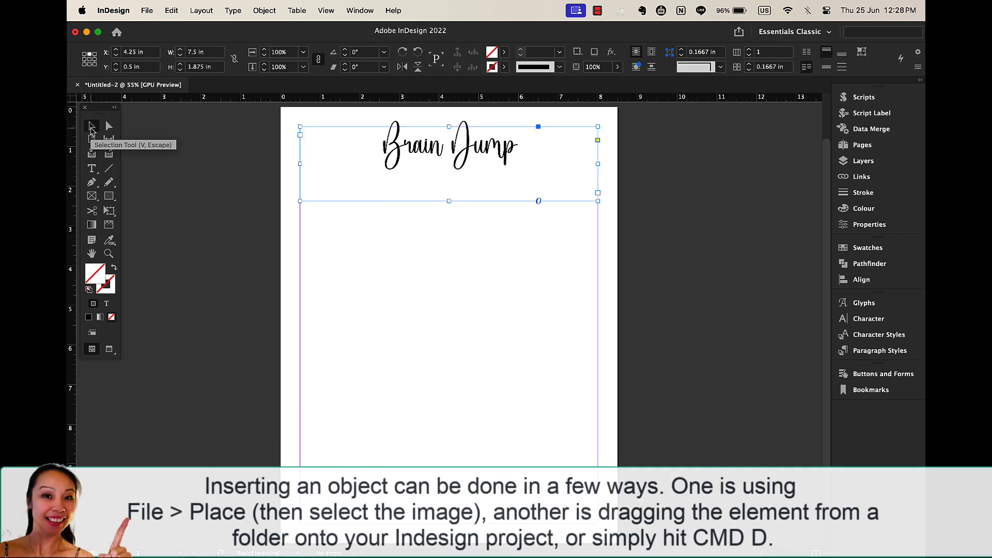
{"action": "left_click", "coordinate": [147, 10]}
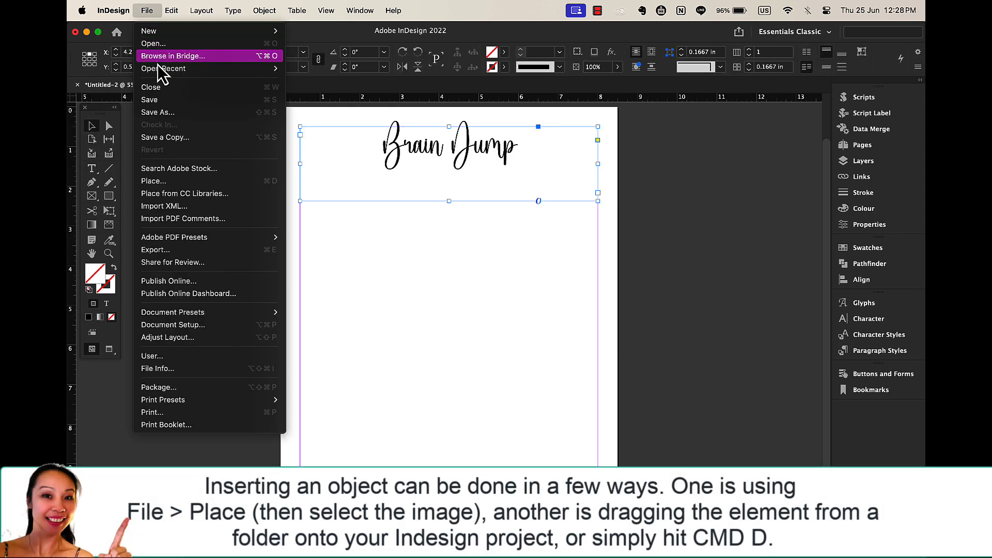
{"action": "left_click", "coordinate": [166, 182]}
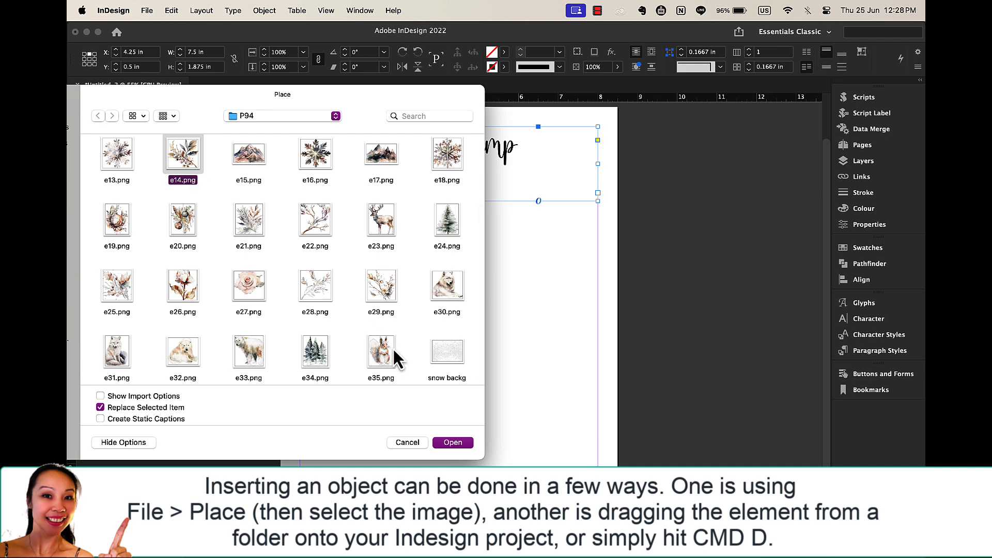
{"action": "left_click", "coordinate": [460, 442]}
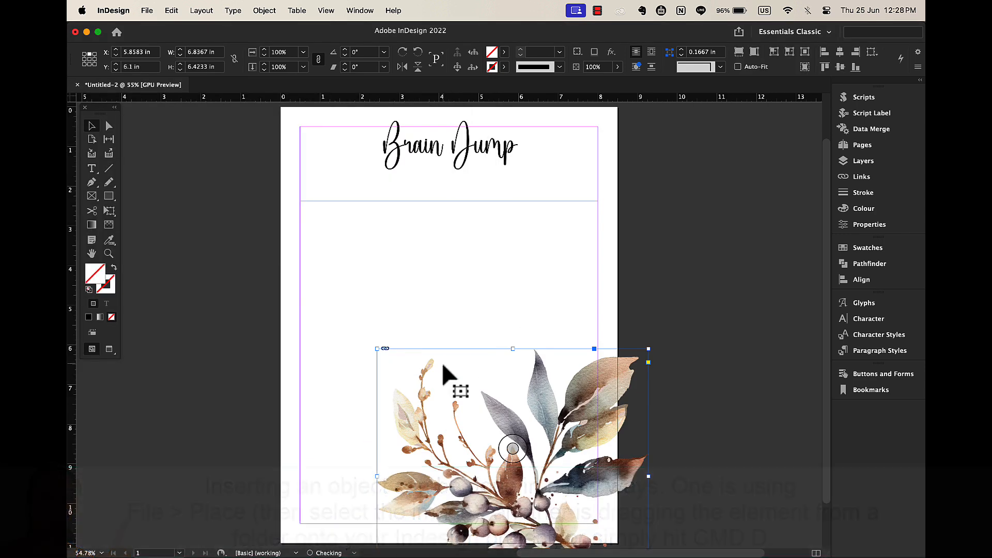
{"action": "left_click_drag", "start_coordinate": [376, 350], "coordinate": [444, 437]}
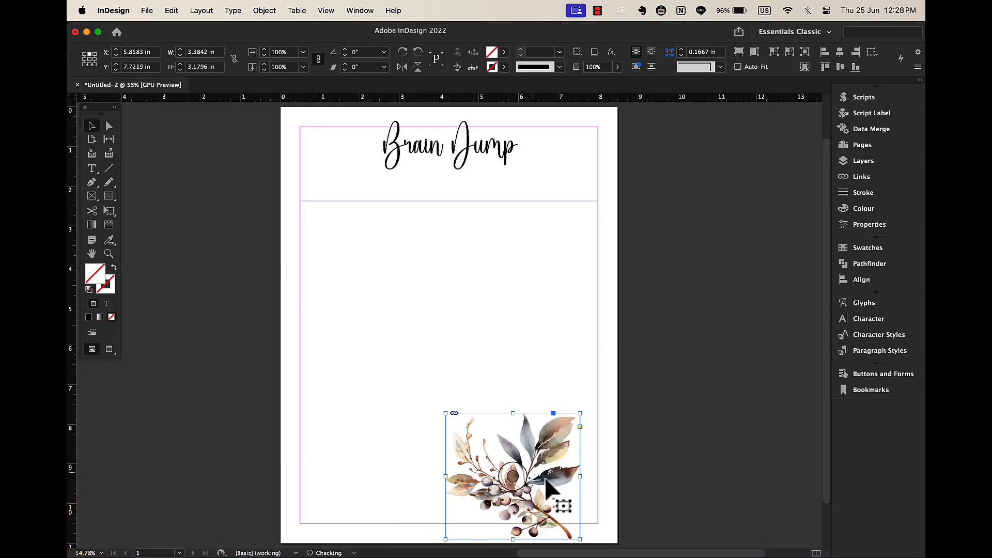
Step: Move the botanical image into the page's lower-left corner and rotate it to -70°
{"action": "left_click_drag", "start_coordinate": [548, 486], "coordinate": [589, 486]}
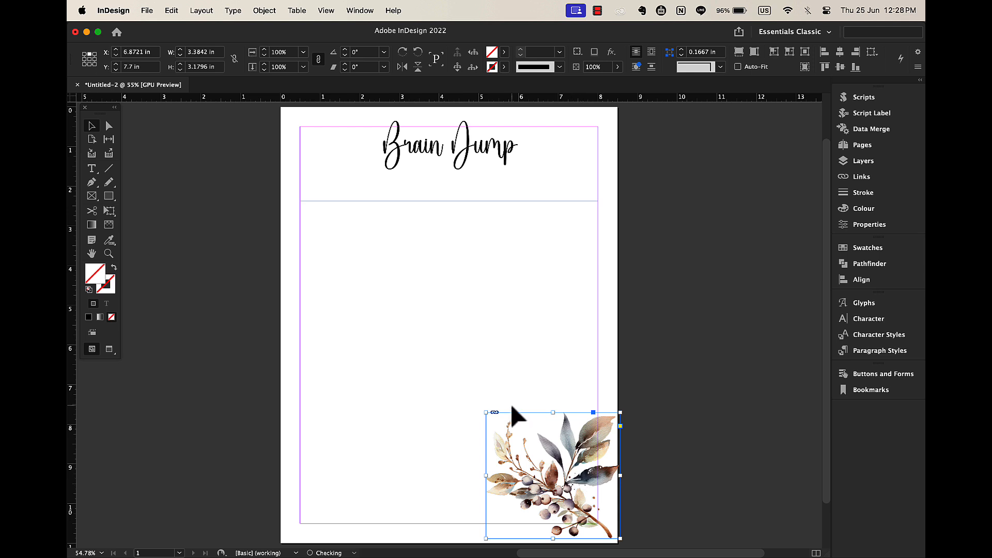
{"action": "left_click_drag", "start_coordinate": [622, 414], "coordinate": [599, 530]}
{"action": "left_click_drag", "start_coordinate": [606, 465], "coordinate": [393, 465]}
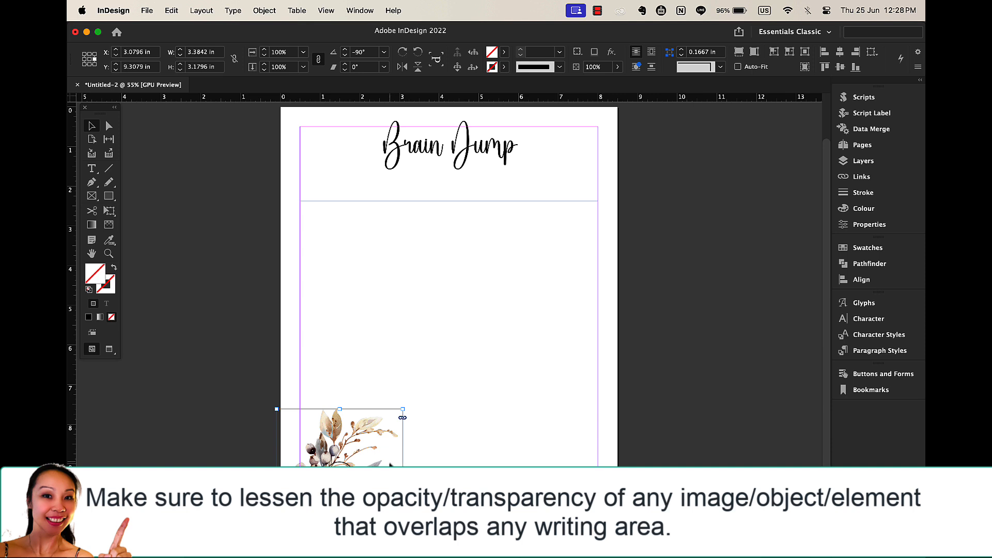
{"action": "left_click_drag", "start_coordinate": [405, 406], "coordinate": [360, 461]}
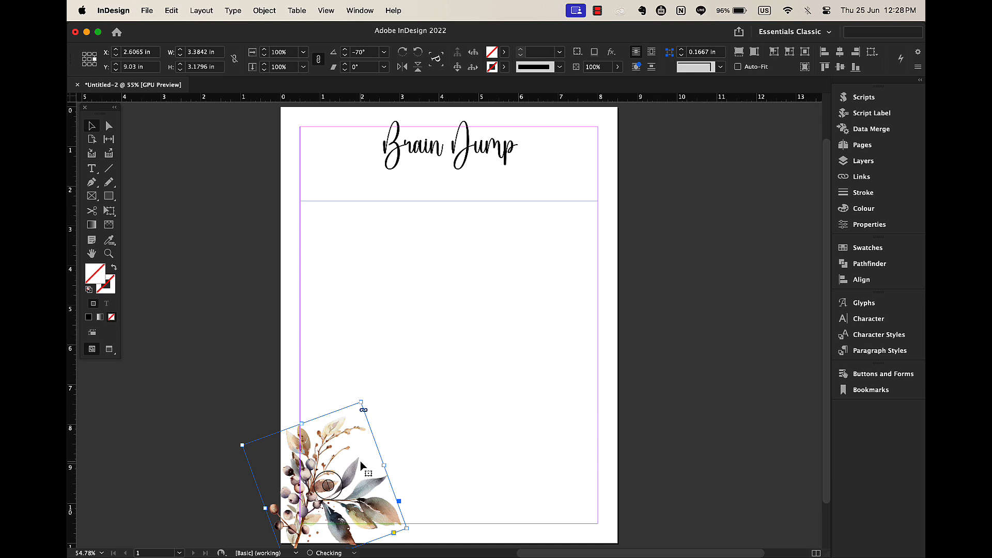
Step: Deselect the botanical image and turn on Overprint Preview for the document
{"action": "left_click", "coordinate": [438, 439]}
{"action": "left_click", "coordinate": [326, 11]}
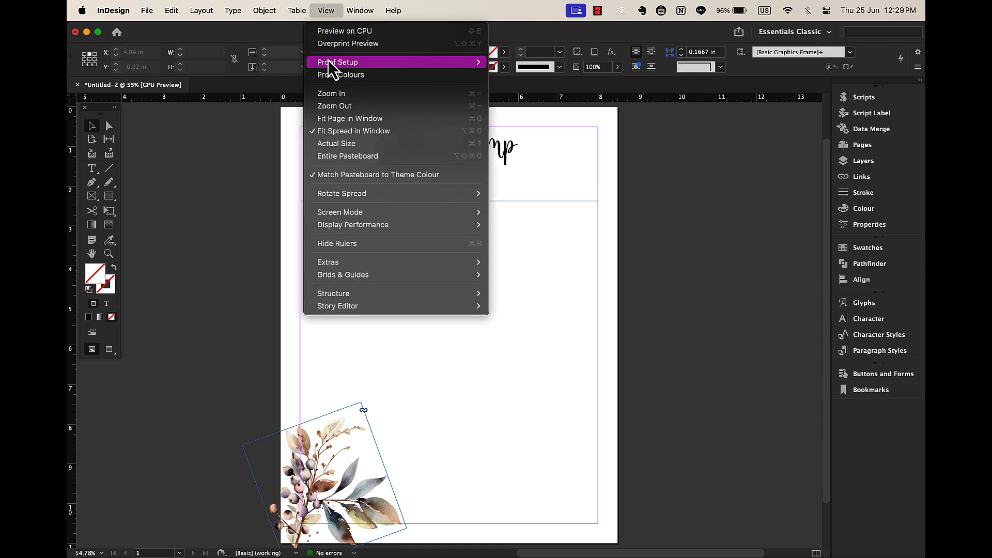
{"action": "left_click", "coordinate": [333, 46]}
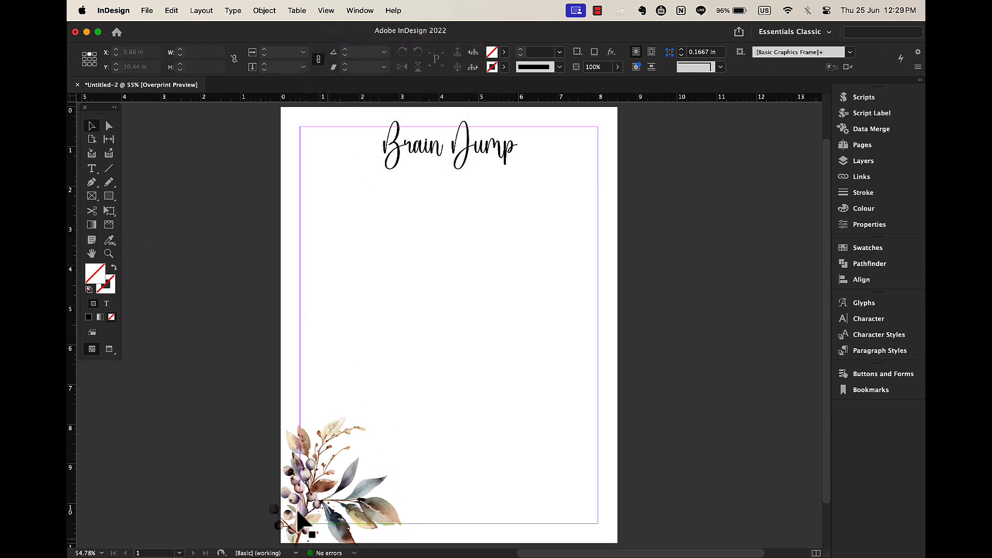
Step: Extract a colour theme from the botanical image with the Colour Theme tool and add it to the swatches
{"action": "left_click", "coordinate": [109, 241]}
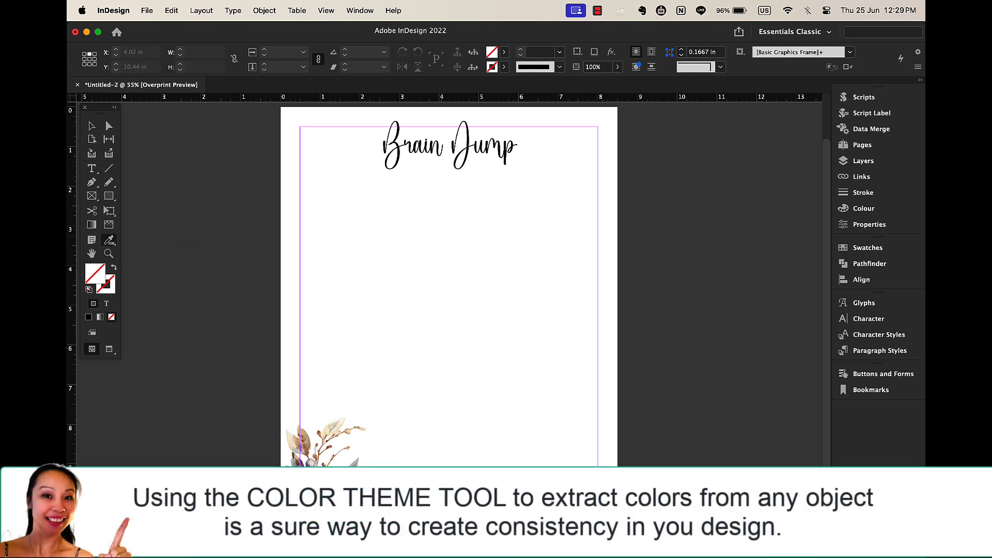
{"action": "left_click", "coordinate": [417, 409]}
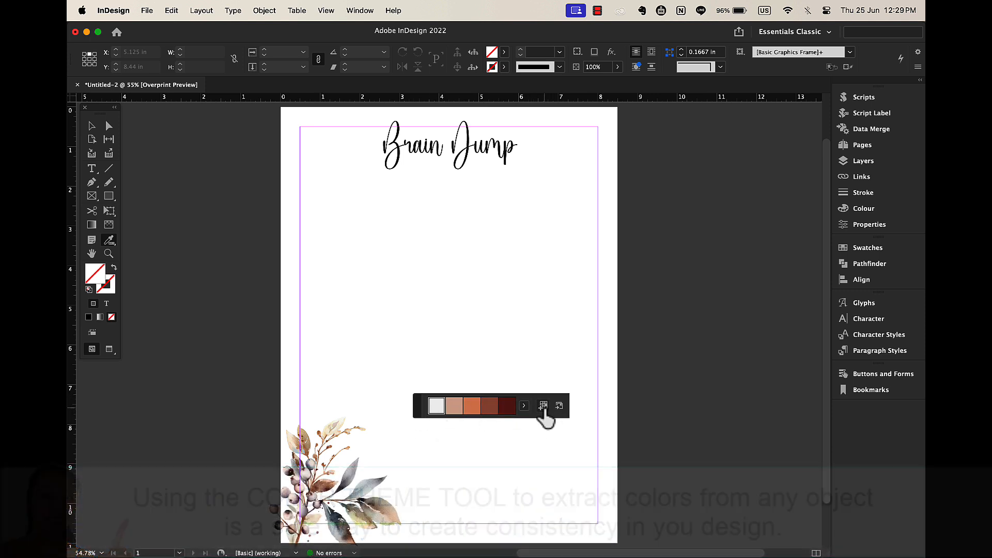
{"action": "left_click", "coordinate": [543, 406]}
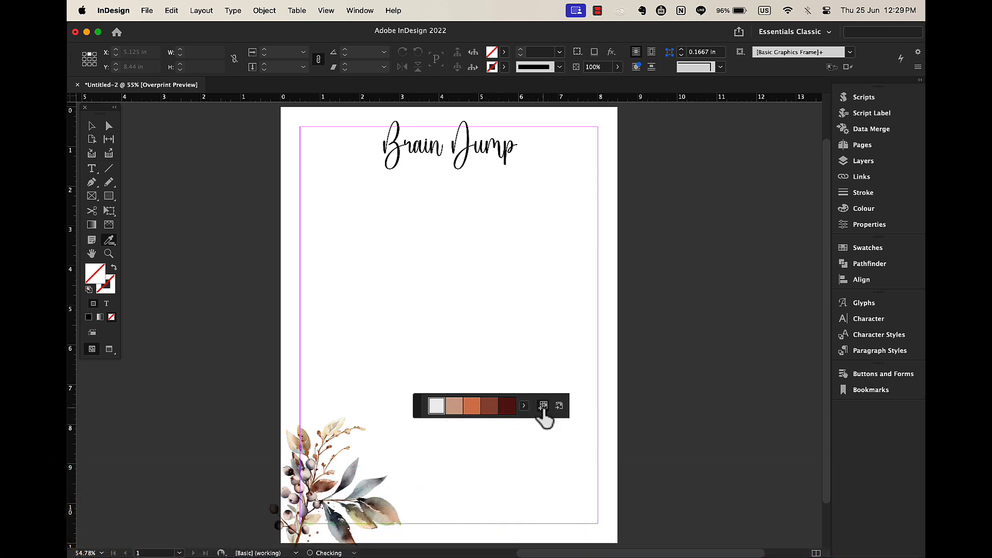
Step: Examine the extracted colours by expanding the Colourful_Theme group in the fill swatches
{"action": "left_click", "coordinate": [505, 54]}
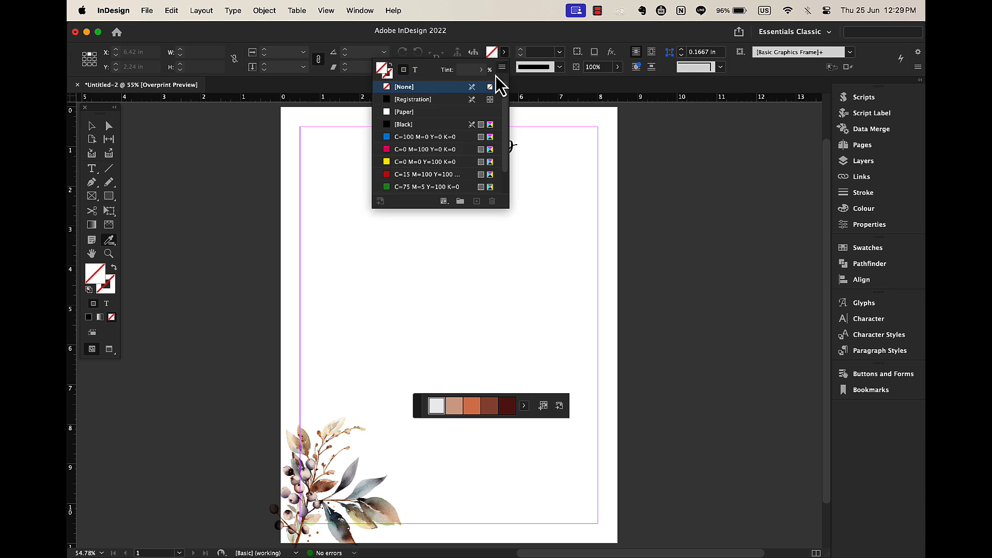
{"action": "scroll", "coordinate": [445, 181], "scroll_direction": "down", "scroll_amount": 2}
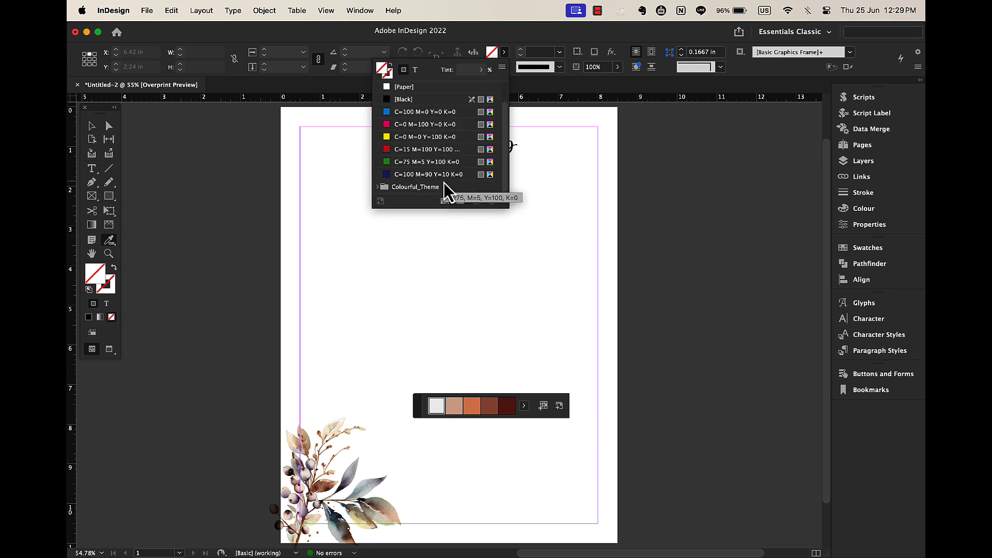
{"action": "left_click", "coordinate": [377, 188]}
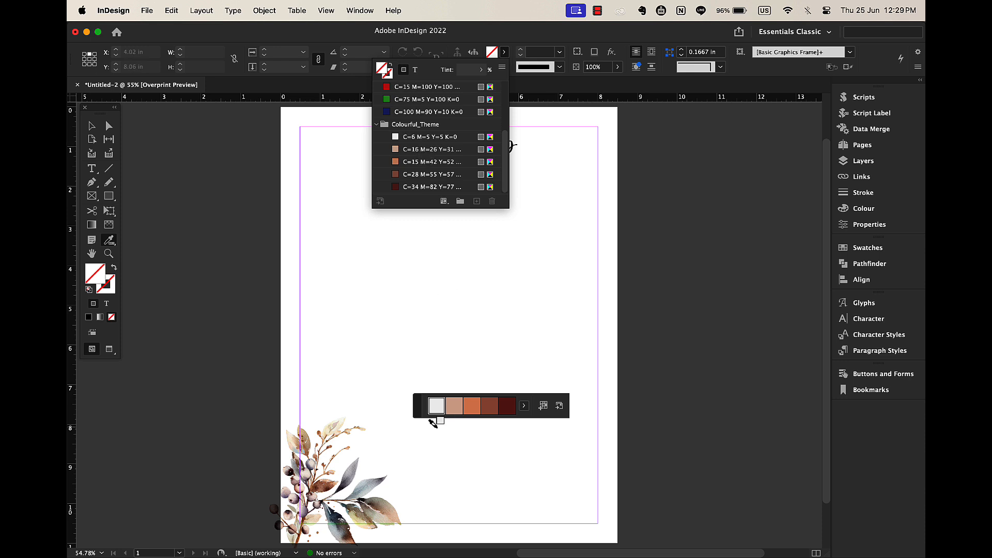
{"action": "left_click_drag", "start_coordinate": [417, 411], "coordinate": [806, 546]}
Step: Colour the "Brain Dump" title text with the brown C=28 M=55 Y=57 swatch from Colourful_Theme
{"action": "key", "text": "t"}
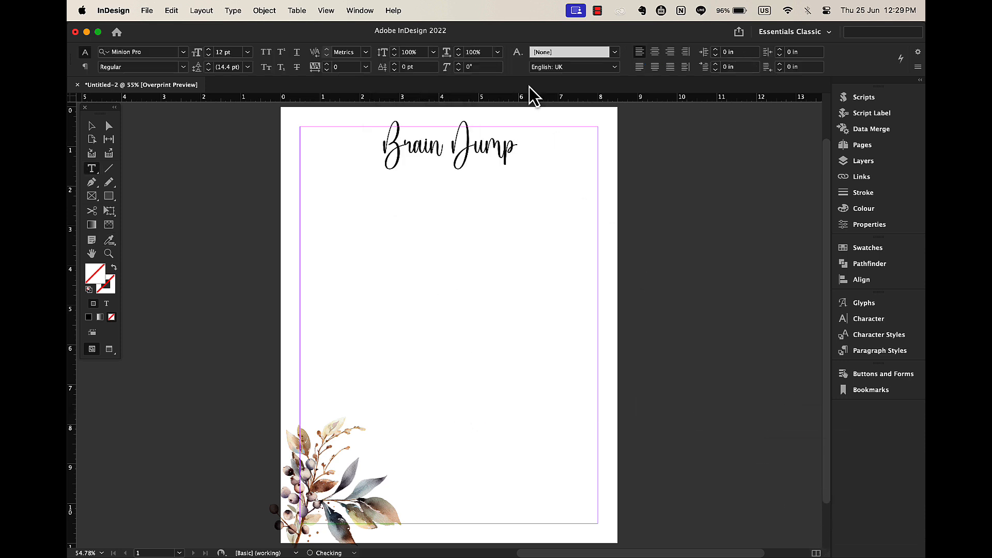
{"action": "triple_click", "coordinate": [456, 138]}
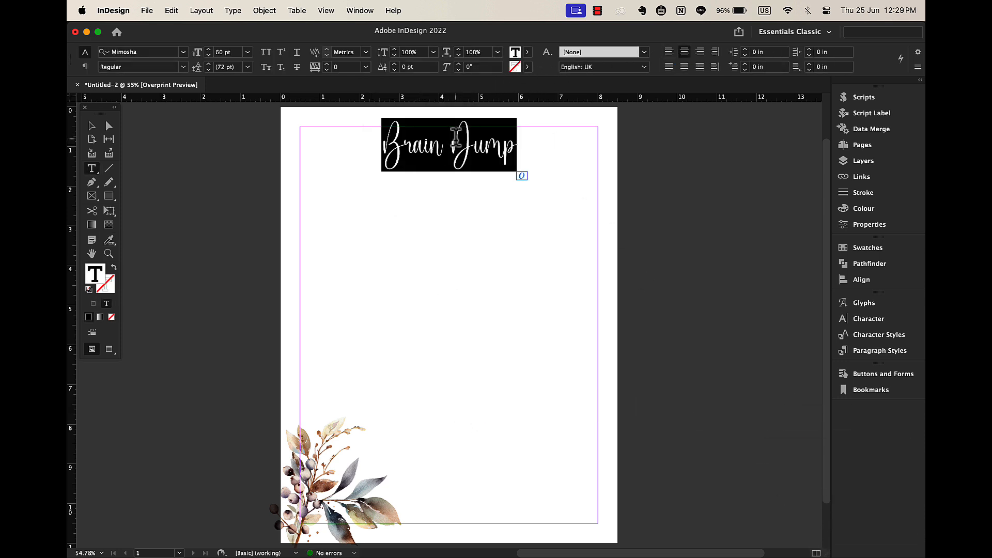
{"action": "left_click", "coordinate": [528, 51]}
{"action": "left_click", "coordinate": [400, 186]}
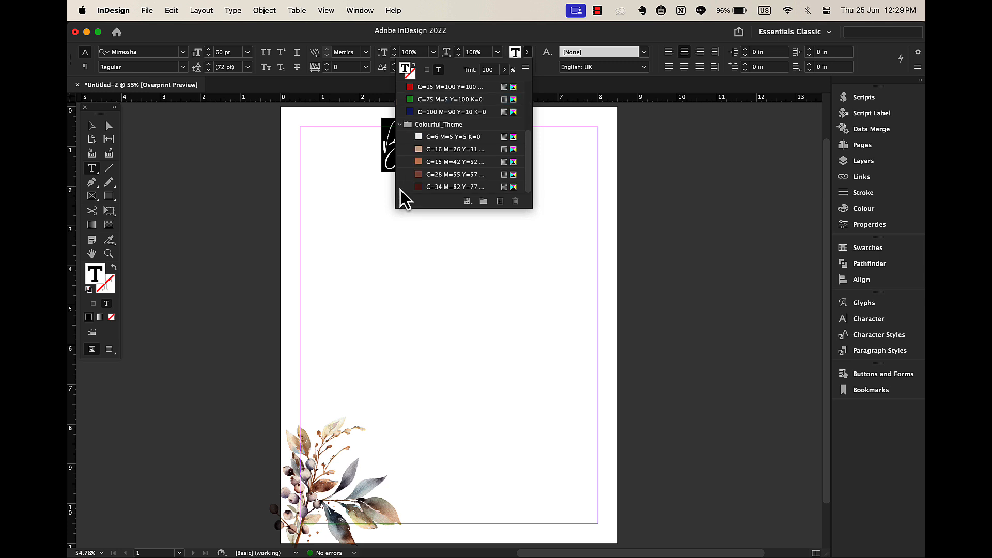
{"action": "scroll", "coordinate": [414, 155], "scroll_direction": "down", "scroll_amount": 2}
{"action": "left_click", "coordinate": [444, 175]}
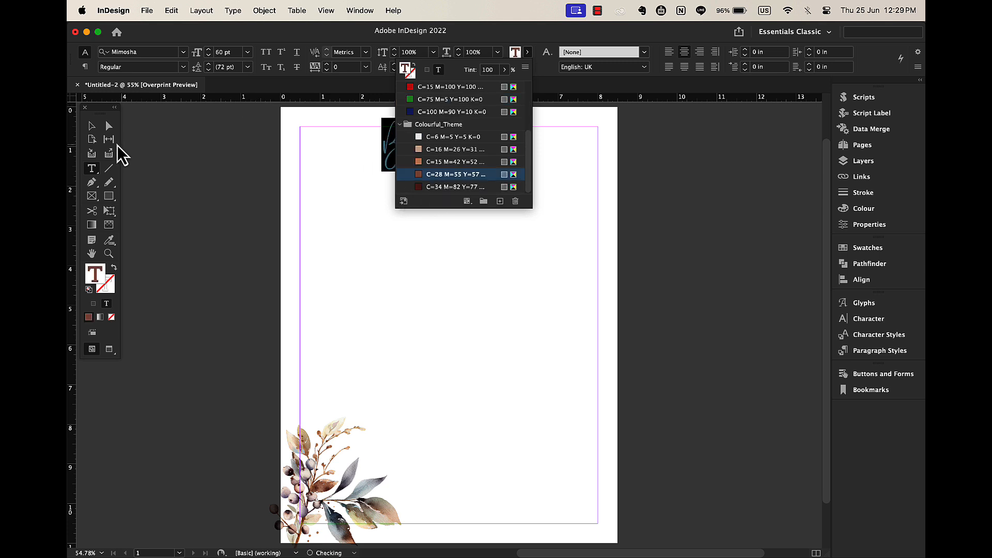
Step: Shorten the title's text frame from its lower edge to about 1.2 in high
{"action": "left_click", "coordinate": [91, 126]}
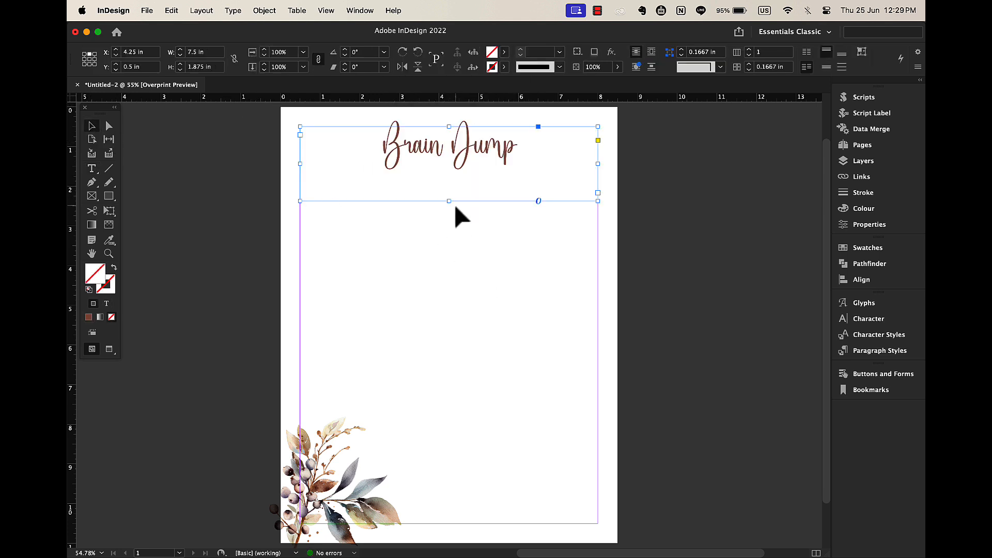
{"action": "left_click_drag", "start_coordinate": [450, 203], "coordinate": [451, 175]}
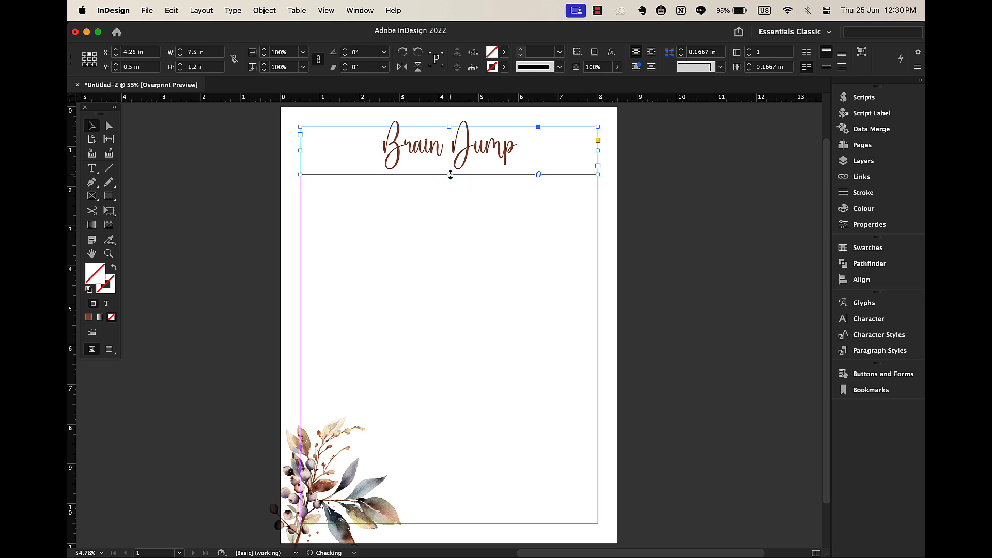
{"action": "left_click", "coordinate": [492, 283]}
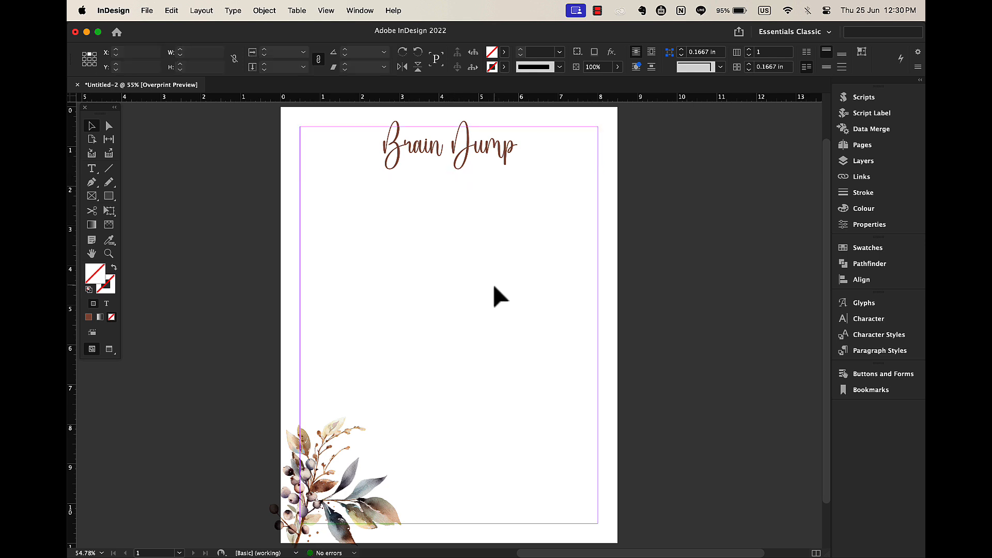
Step: Add the tagline "GET IT DONE. CLEAR YOUR MIND. FOCUS ON WHAT MATTERS" in a text frame below the title, in 10 pt Mindful Writing
{"action": "left_click", "coordinate": [89, 171]}
{"action": "left_click_drag", "start_coordinate": [300, 178], "coordinate": [603, 196]}
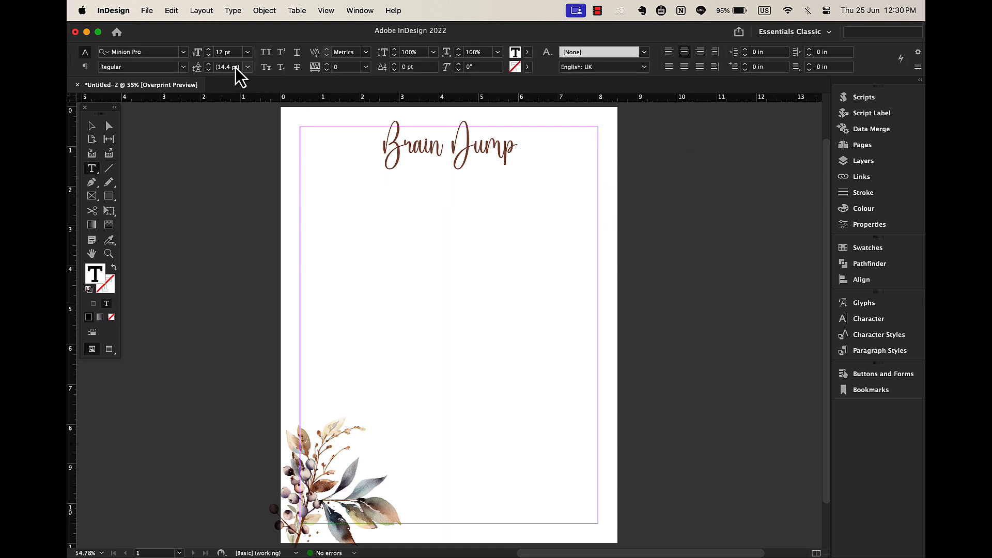
{"action": "left_click", "coordinate": [184, 54]}
{"action": "left_click", "coordinate": [308, 141]}
{"action": "type", "text": "GET IT DONE. CLEAR YOUR MIND. FO"}
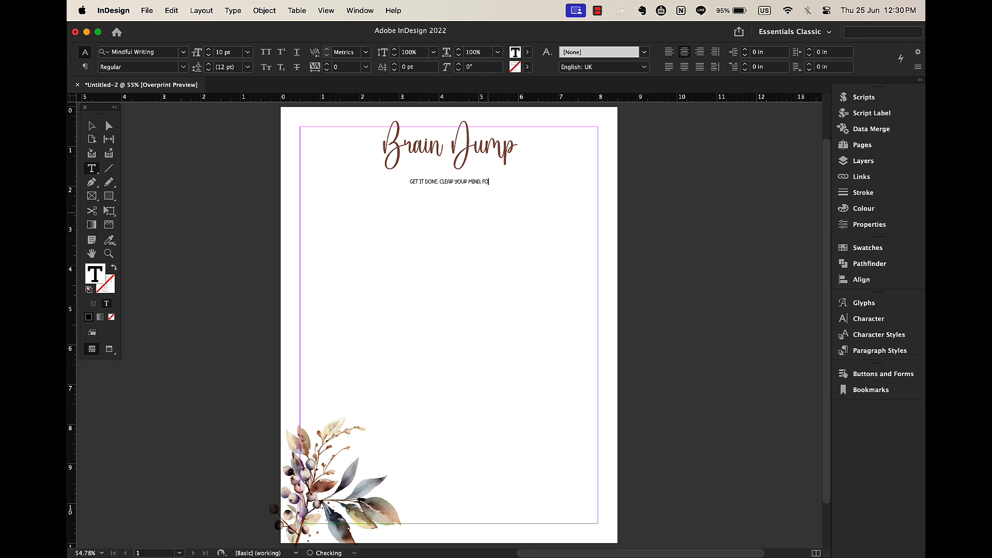
{"action": "type", "text": "CUS ON WHAT MATTERS"}
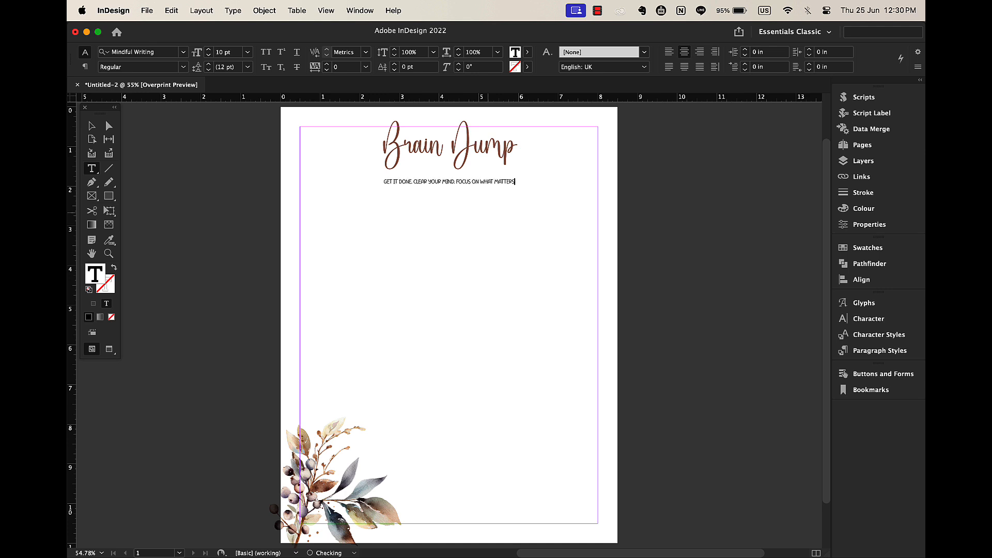
Step: Change the tagline's font to Minakoe and colour its text with the dark C=34 M=82 Y=77 swatch from Colourful_Theme
{"action": "key", "text": "super+a"}
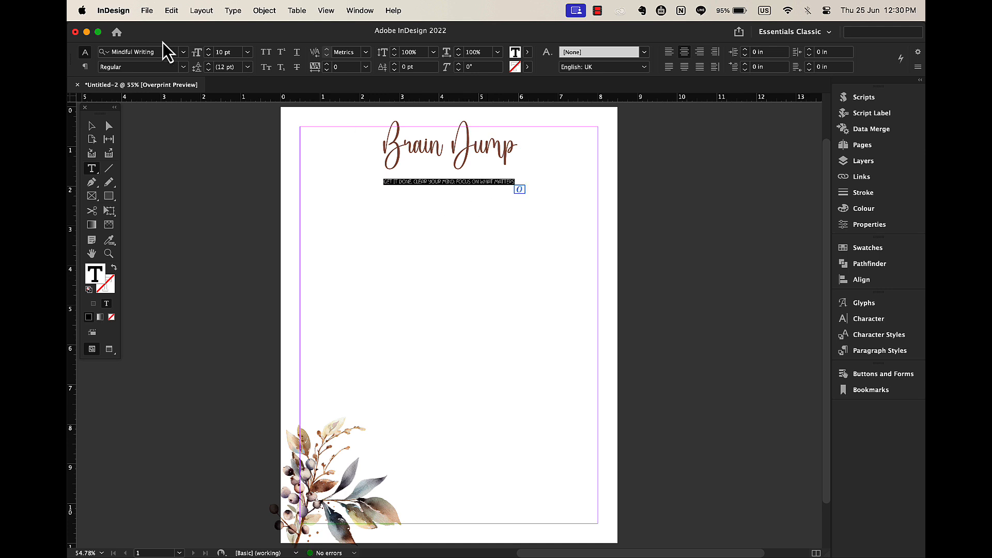
{"action": "left_click", "coordinate": [185, 51]}
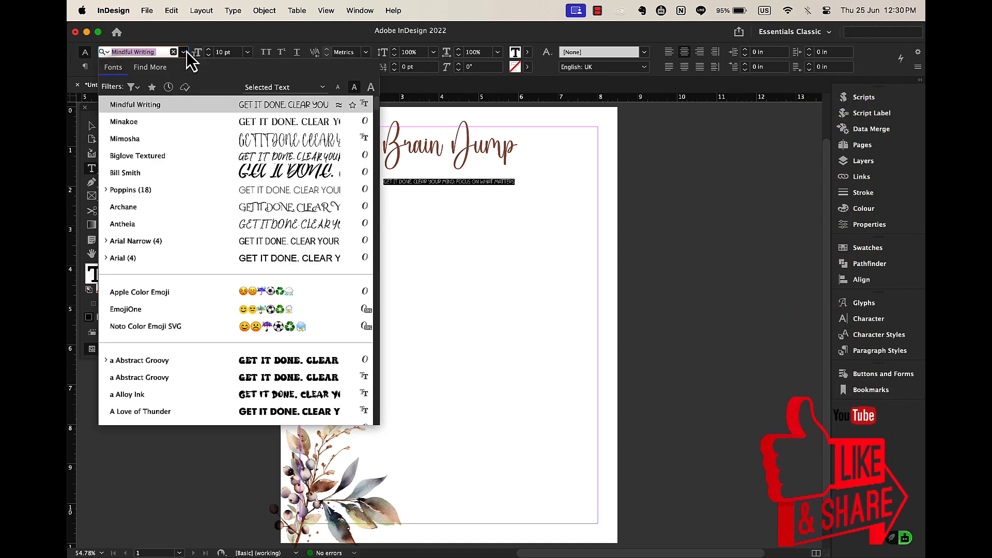
{"action": "left_click", "coordinate": [176, 120]}
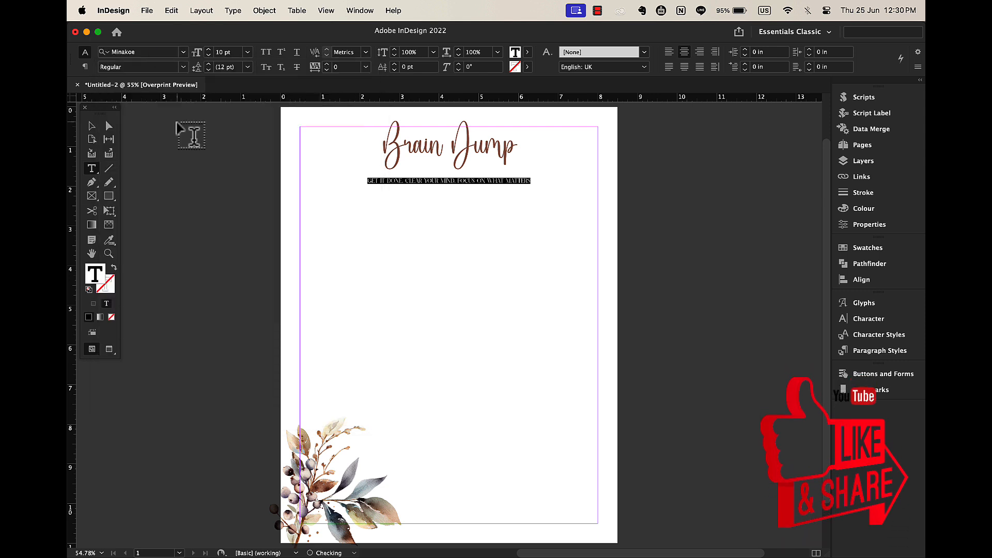
{"action": "left_click", "coordinate": [527, 52]}
{"action": "scroll", "coordinate": [479, 139], "scroll_direction": "down", "scroll_amount": 1}
{"action": "left_click", "coordinate": [401, 187]}
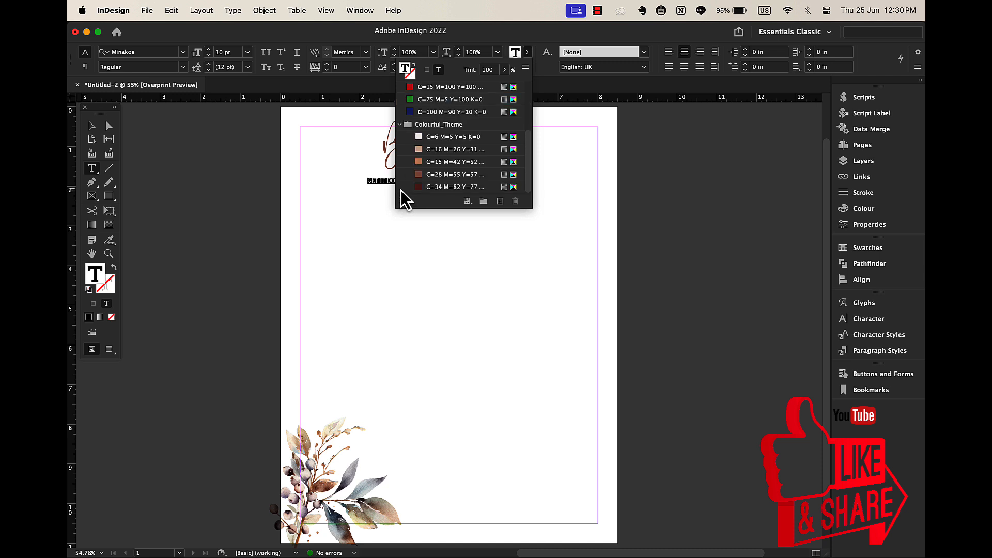
{"action": "left_click", "coordinate": [441, 189]}
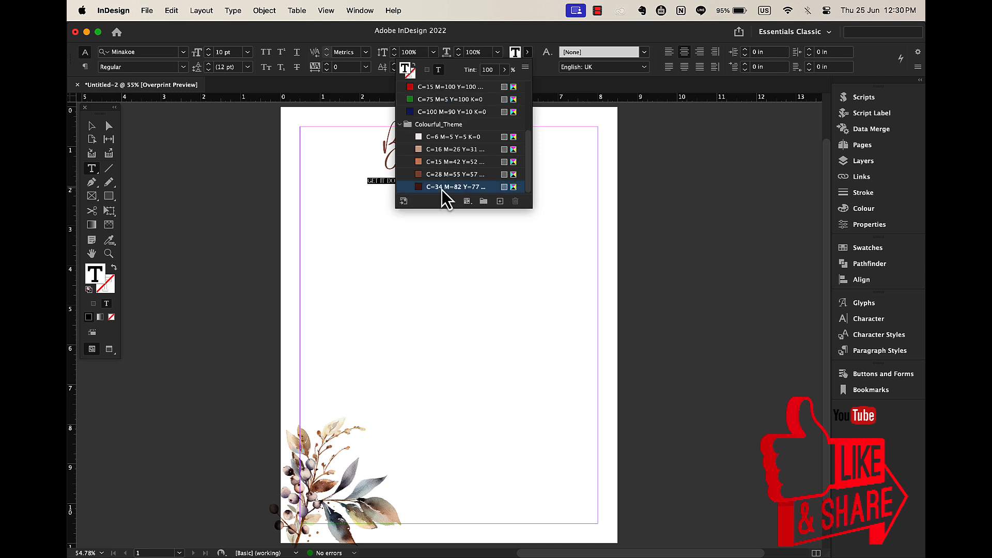
Step: Set the tagline's font size to 11 pt and its tracking to 90
{"action": "left_click", "coordinate": [209, 50]}
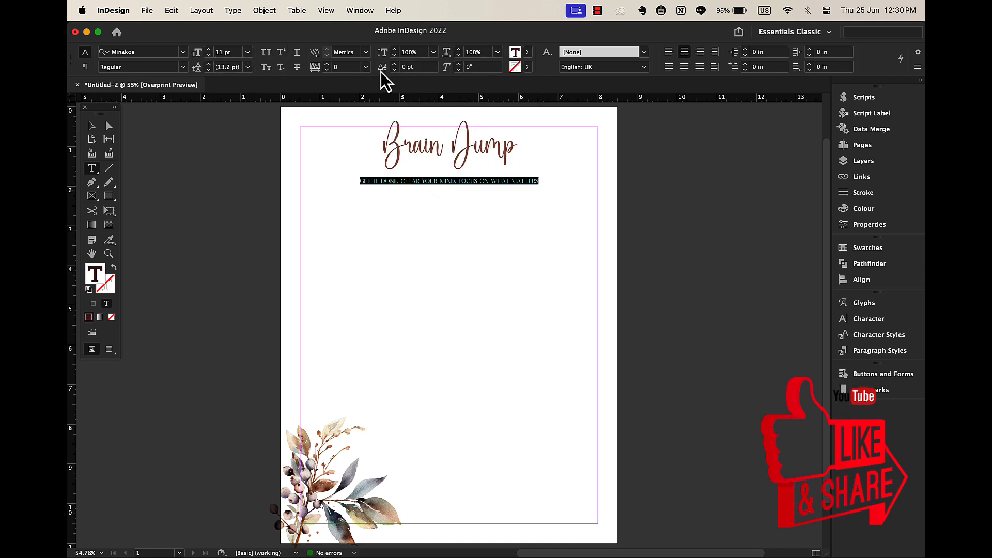
{"action": "left_click", "coordinate": [327, 64]}
{"action": "left_click", "coordinate": [328, 65]}
{"action": "left_click", "coordinate": [328, 65]}
{"action": "left_click", "coordinate": [328, 65]}
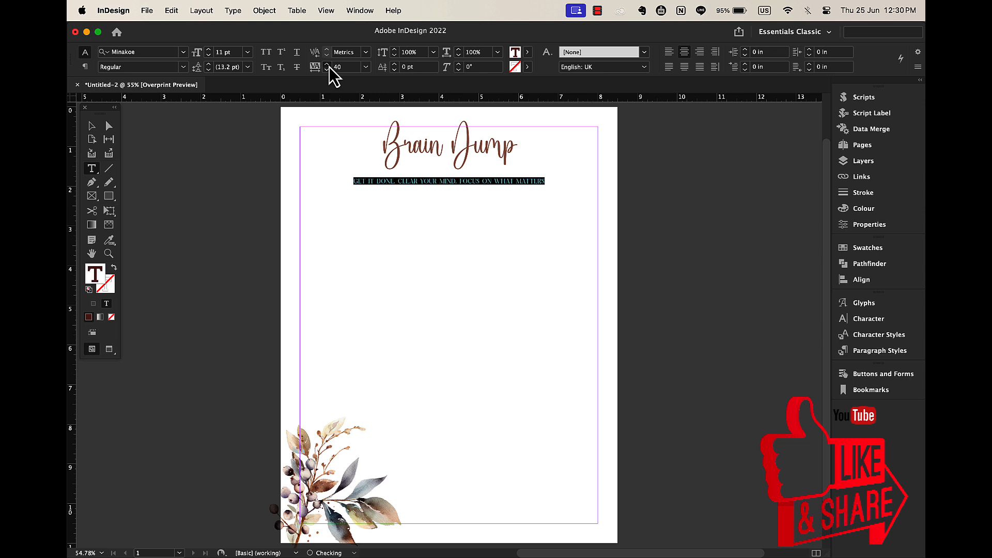
{"action": "left_click", "coordinate": [328, 65]}
{"action": "left_click", "coordinate": [328, 65]}
{"action": "left_click", "coordinate": [328, 65]}
{"action": "left_click", "coordinate": [328, 65]}
{"action": "left_click", "coordinate": [328, 65]}
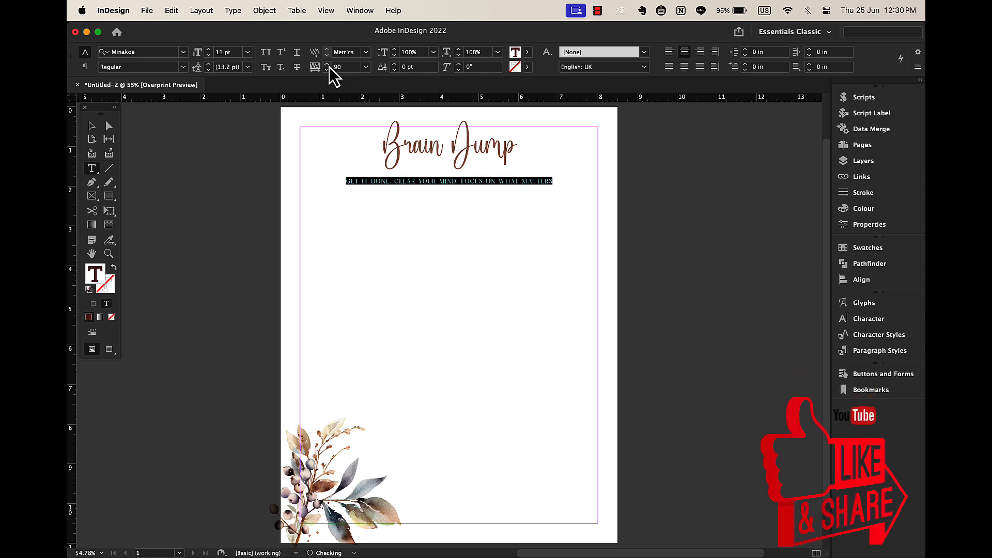
Step: Fit the tagline's frame height to its text and move it up closer to the title, at about Y 1.7 in
{"action": "left_click", "coordinate": [92, 125]}
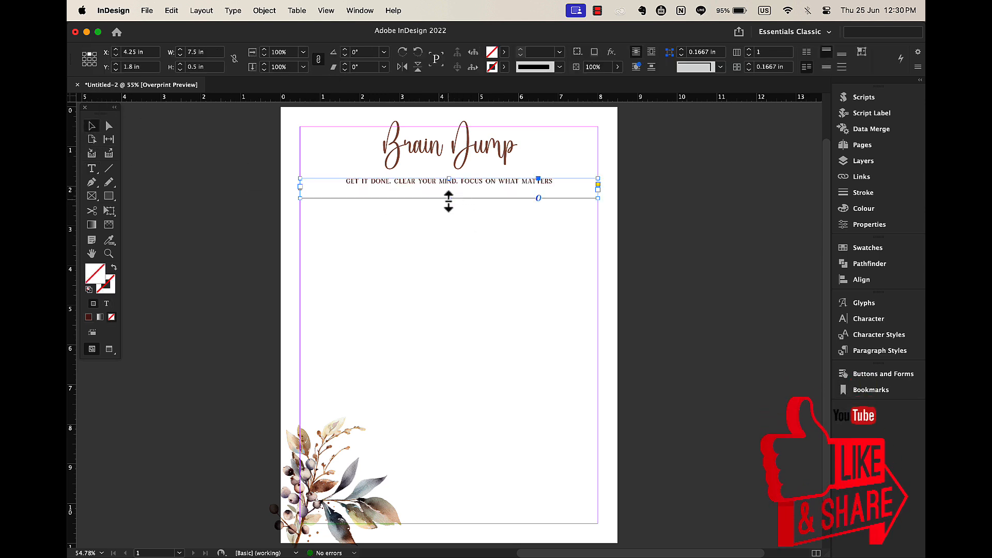
{"action": "double_click", "coordinate": [449, 198]}
{"action": "left_click", "coordinate": [483, 182]}
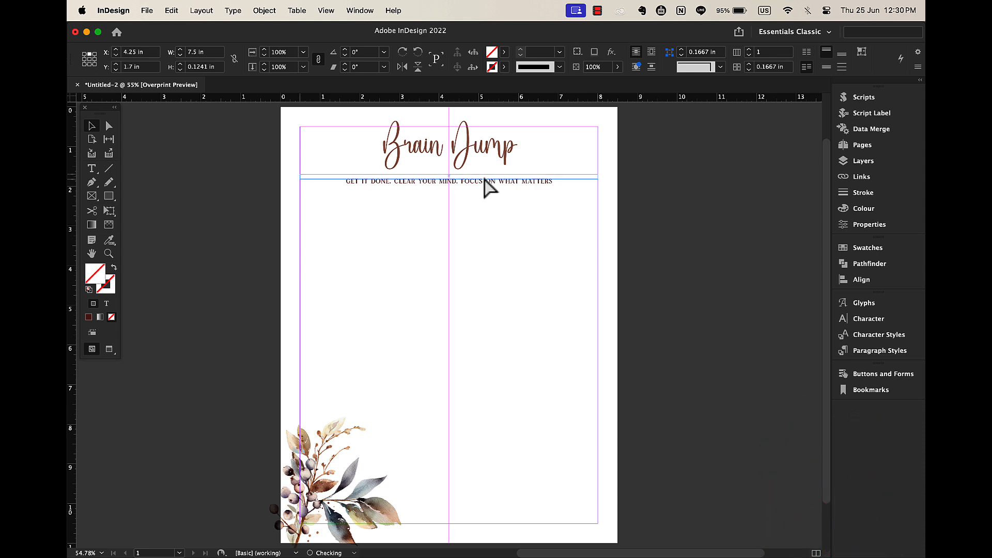
{"action": "left_click", "coordinate": [561, 222]}
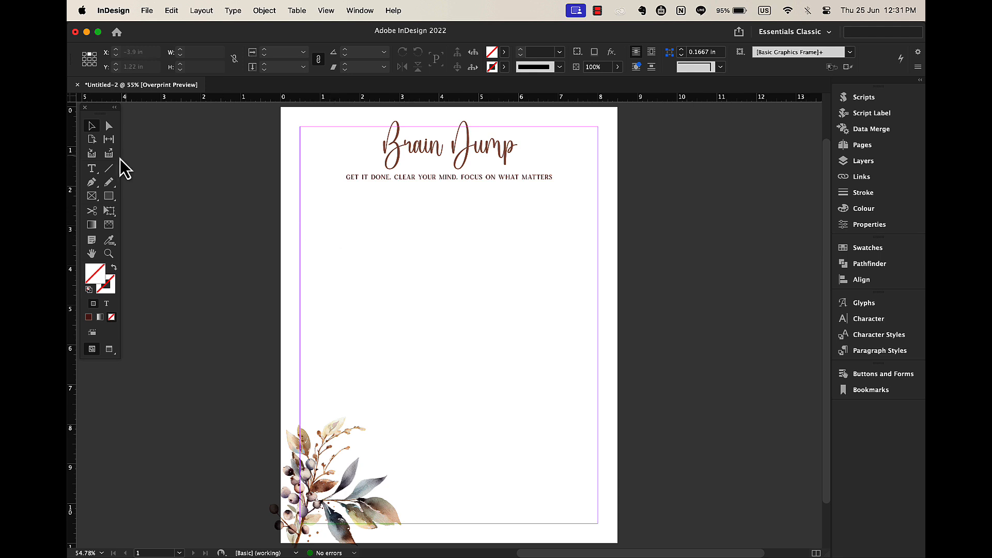
Step: Duplicate the tagline to about 3.6 in down the page and replace the copy's text with "NOTES"
{"action": "left_click", "coordinate": [91, 168]}
{"action": "left_click", "coordinate": [92, 126]}
{"action": "left_click_drag", "start_coordinate": [468, 192], "coordinate": [461, 251]}
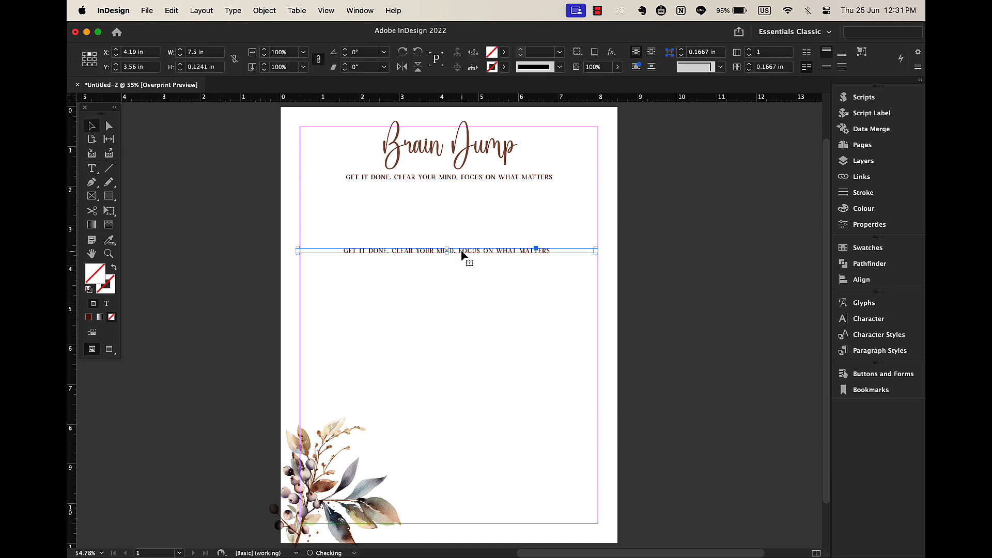
{"action": "triple_click", "coordinate": [462, 250]}
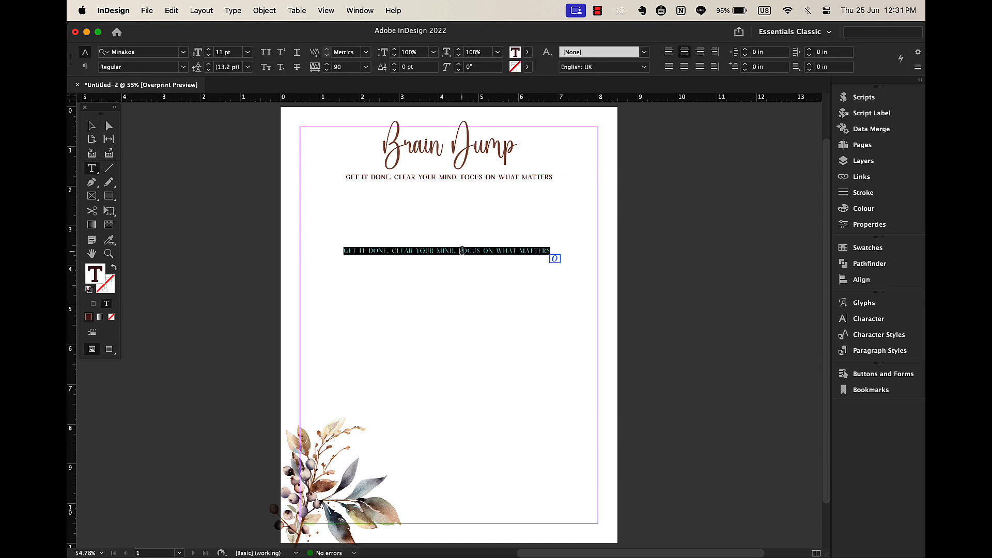
{"action": "type", "text": "NOTES"}
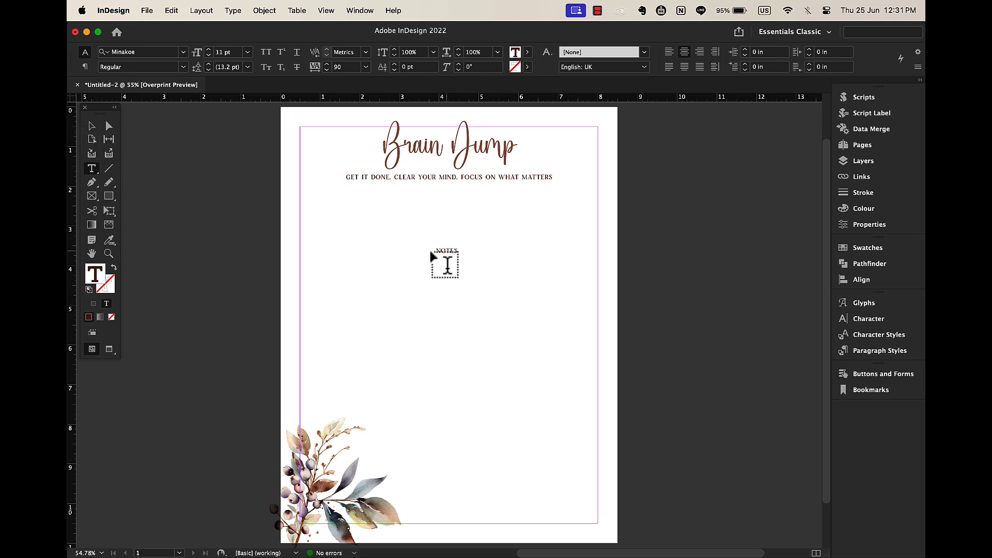
Step: Fade the botanical image to 44% opacity and move the NOTES heading down to about 8.5 in, centred between the margins
{"action": "left_click", "coordinate": [91, 127]}
{"action": "left_click", "coordinate": [357, 424]}
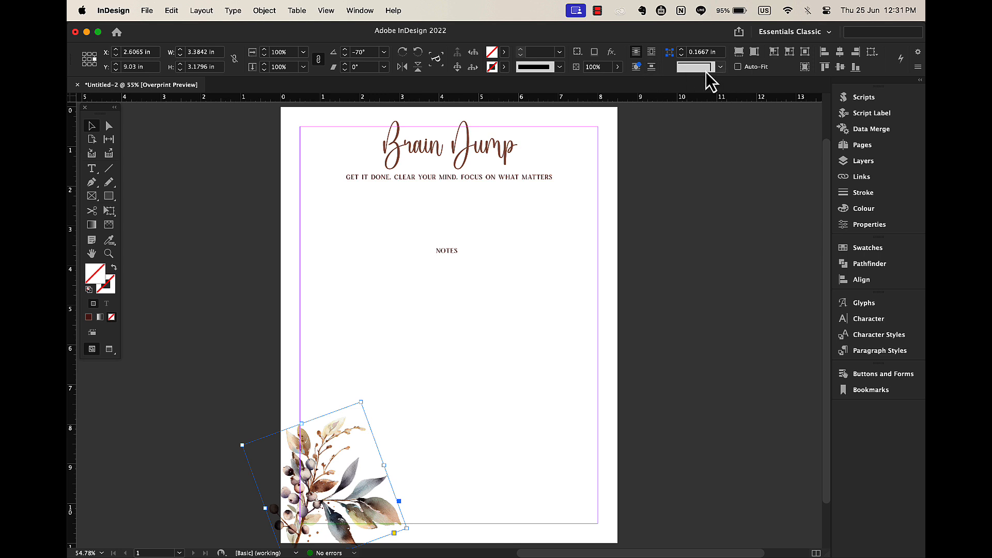
{"action": "left_click", "coordinate": [616, 67]}
{"action": "left_click_drag", "start_coordinate": [614, 84], "coordinate": [584, 85]}
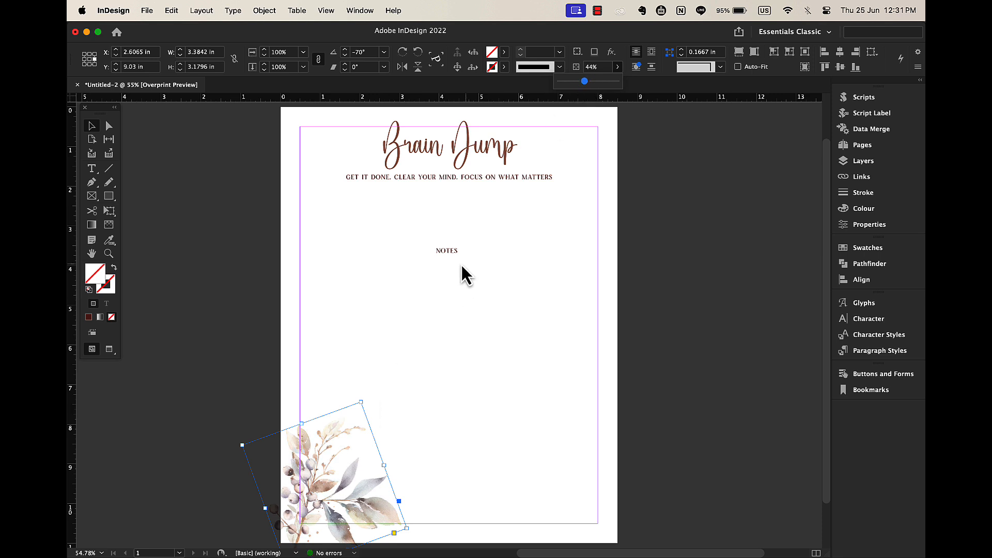
{"action": "left_click_drag", "start_coordinate": [449, 255], "coordinate": [454, 452]}
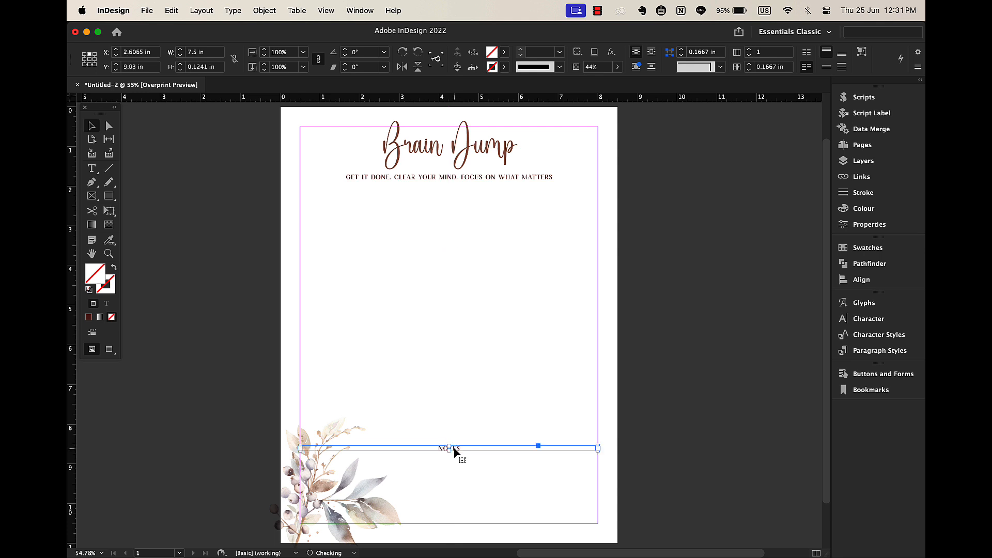
{"action": "left_click", "coordinate": [484, 474]}
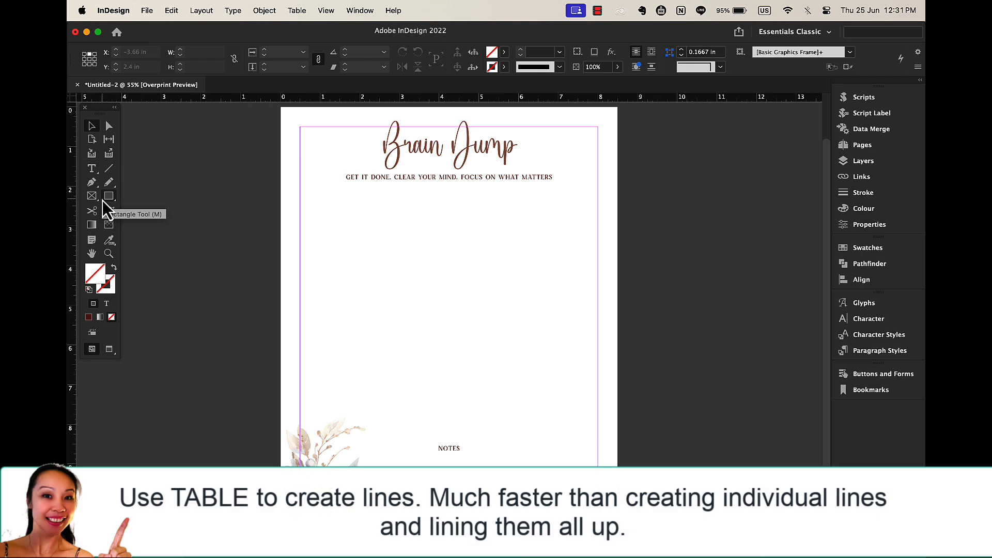
Step: Create a table with 5 body rows and 1 column below NOTES, spanning the margins down to the lower margin
{"action": "left_click", "coordinate": [297, 11]}
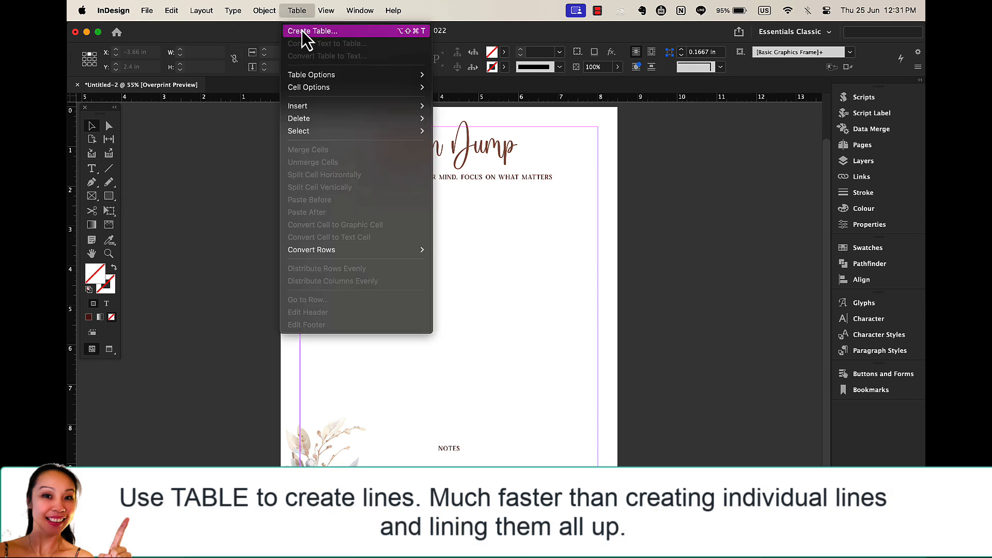
{"action": "left_click", "coordinate": [302, 30]}
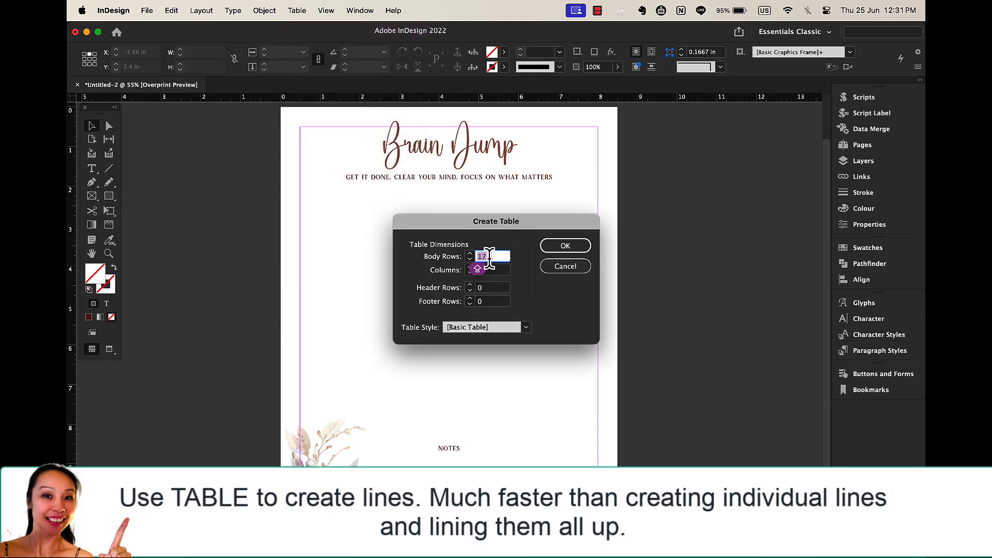
{"action": "type", "text": "5"}
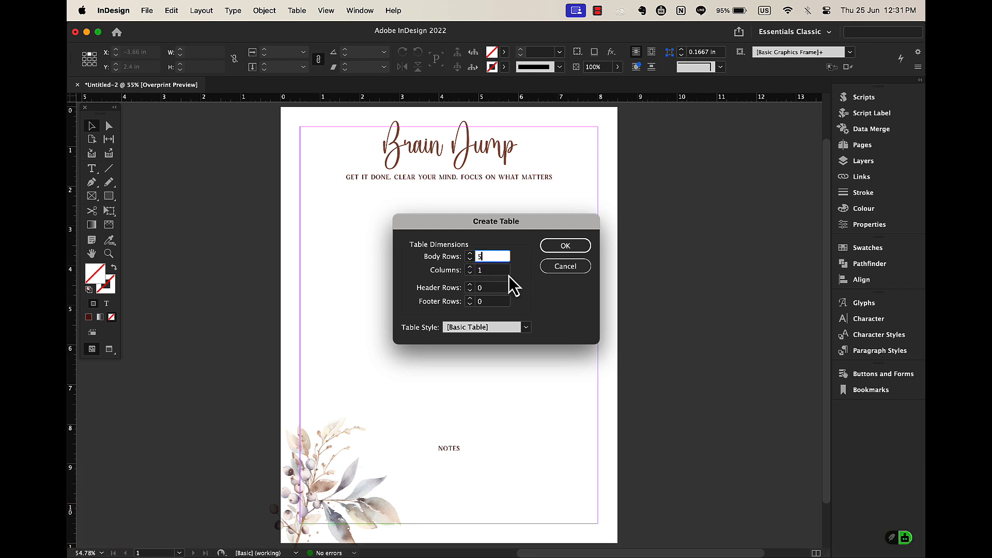
{"action": "left_click", "coordinate": [585, 246]}
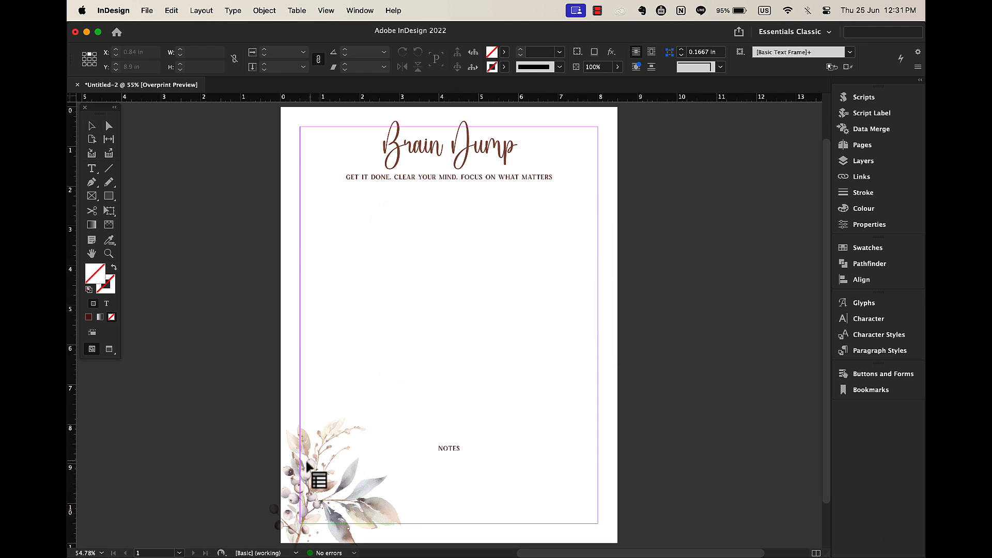
{"action": "left_click_drag", "start_coordinate": [300, 455], "coordinate": [597, 523]}
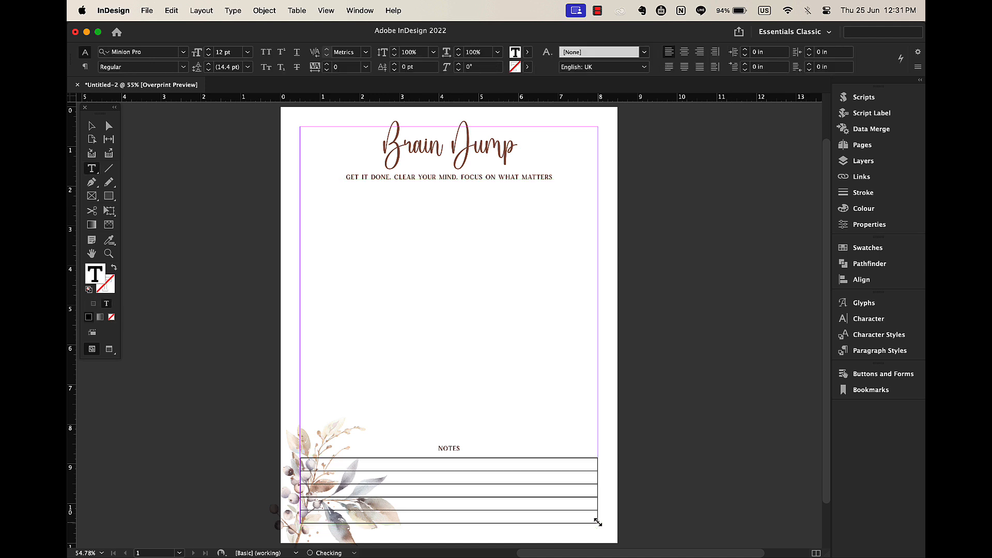
Step: Set the stroke of all the table's cells to the C=34 M=82 Y=77 swatch from Colourful_Theme at 0.5 pt
{"action": "left_click_drag", "start_coordinate": [470, 461], "coordinate": [472, 518]}
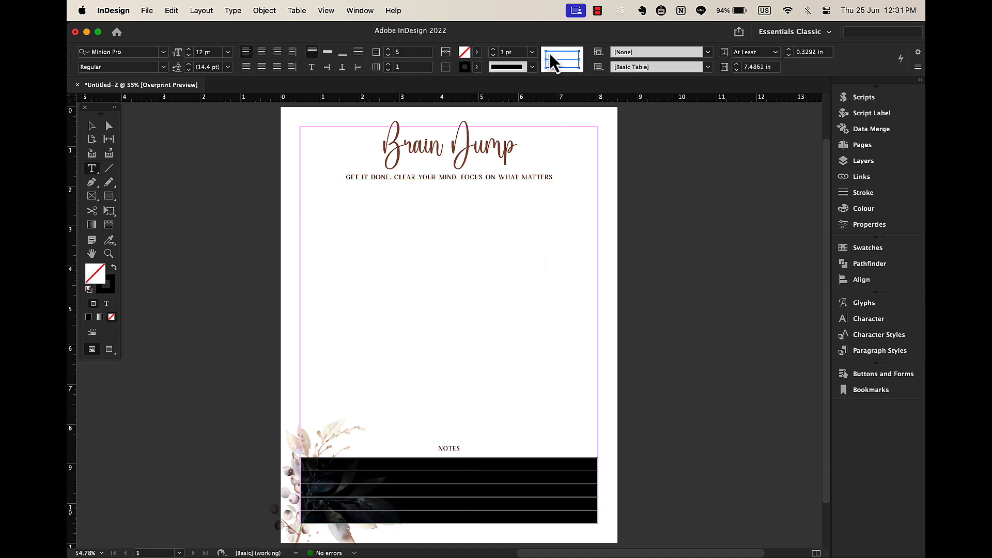
{"action": "left_click", "coordinate": [477, 67]}
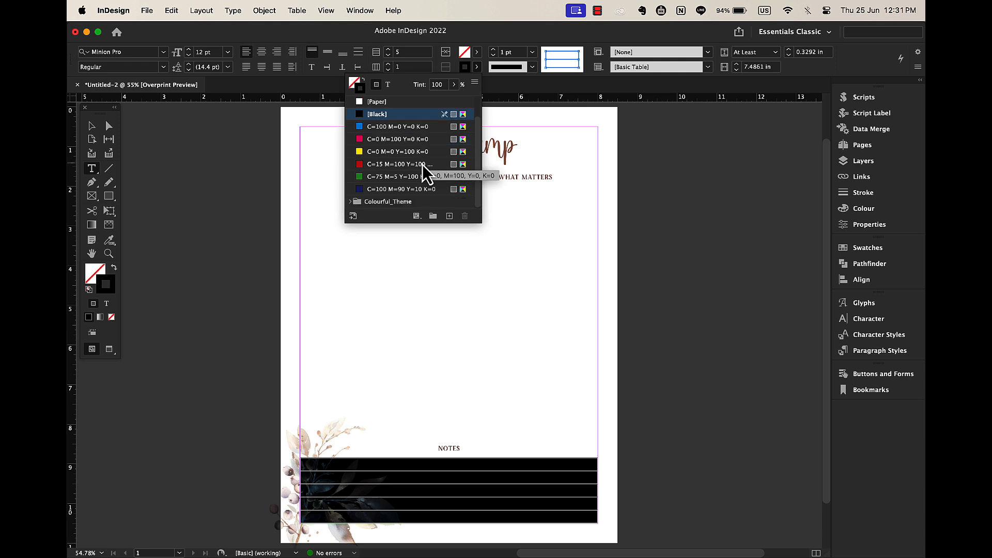
{"action": "left_click", "coordinate": [349, 201]}
{"action": "left_click", "coordinate": [382, 201]}
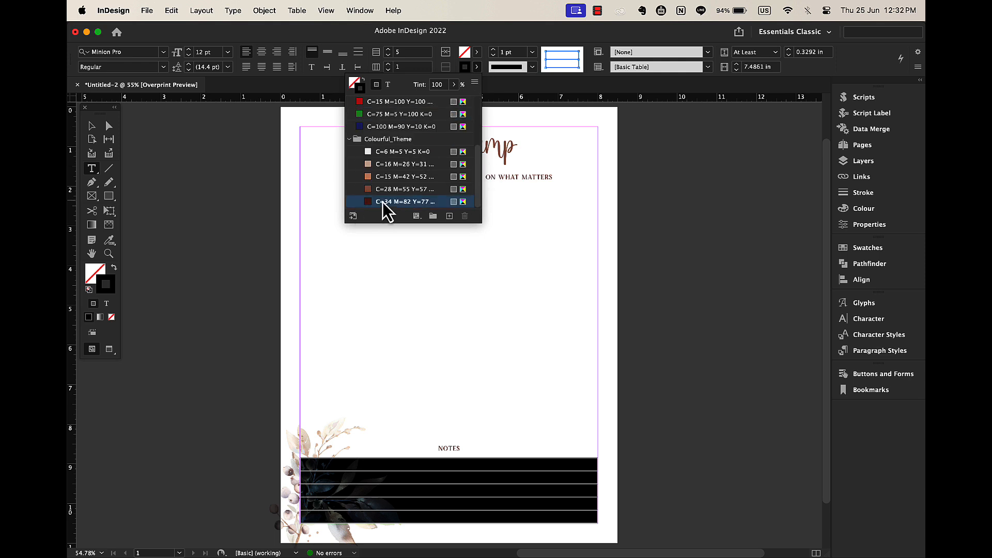
{"action": "left_click", "coordinate": [533, 54]}
{"action": "left_click", "coordinate": [522, 93]}
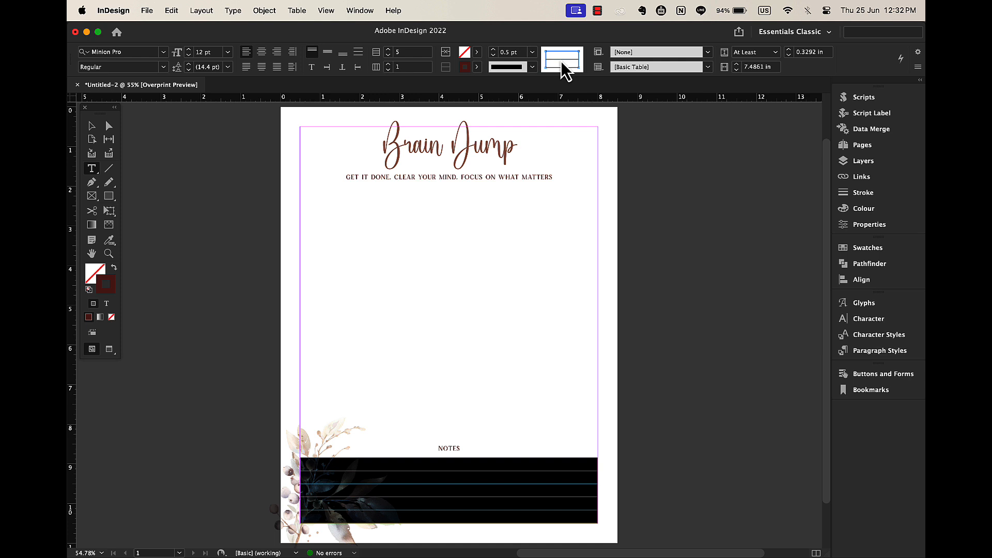
Step: Remove the stroke from the table's upper and side borders by setting it to [None], keeping only the writing lines
{"action": "left_click", "coordinate": [477, 67]}
{"action": "left_click", "coordinate": [376, 102]}
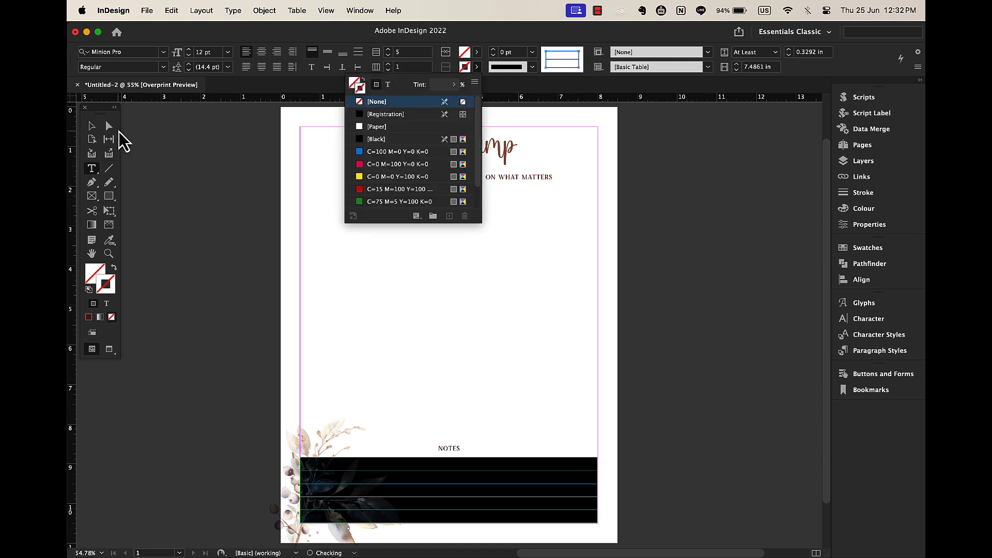
{"action": "left_click", "coordinate": [92, 126]}
{"action": "left_click", "coordinate": [494, 359]}
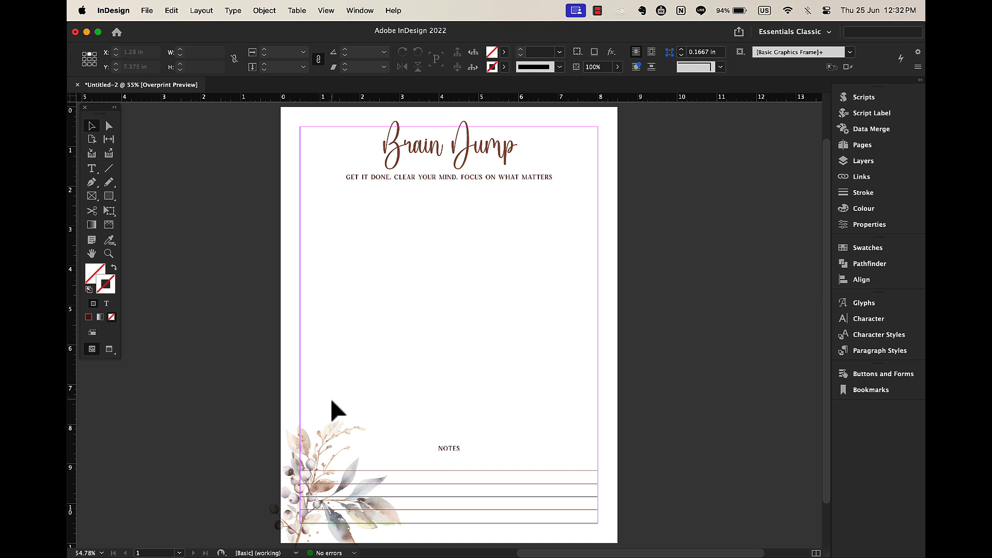
Step: Place the rose image e27.png as a small decoration just left of the NOTES heading
{"action": "left_click", "coordinate": [147, 10]}
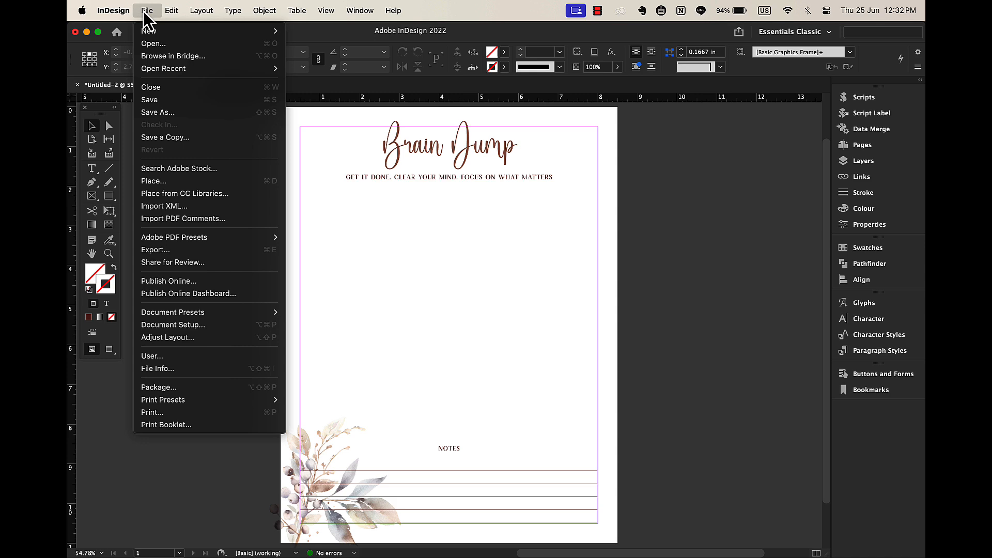
{"action": "left_click", "coordinate": [209, 181]}
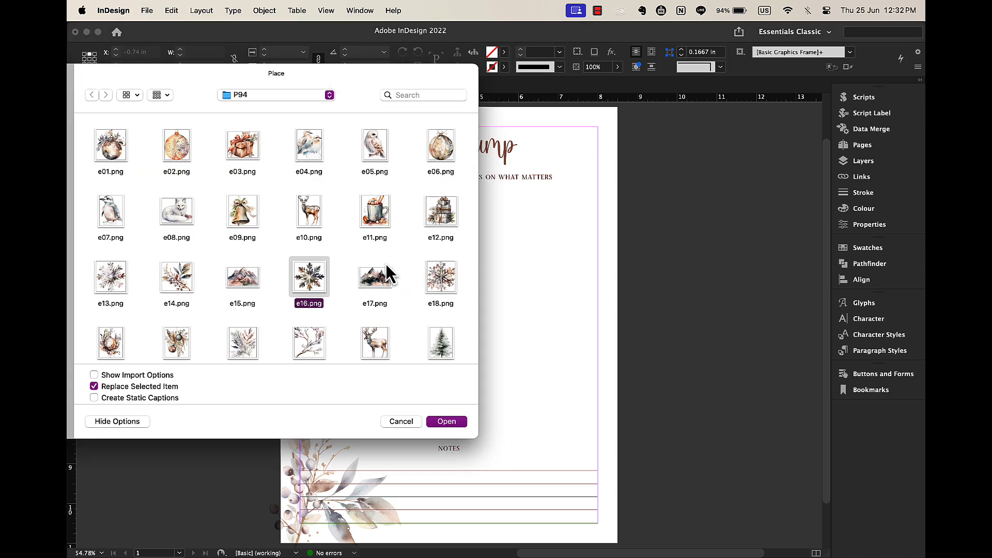
{"action": "scroll", "coordinate": [386, 264], "scroll_direction": "down", "scroll_amount": 5}
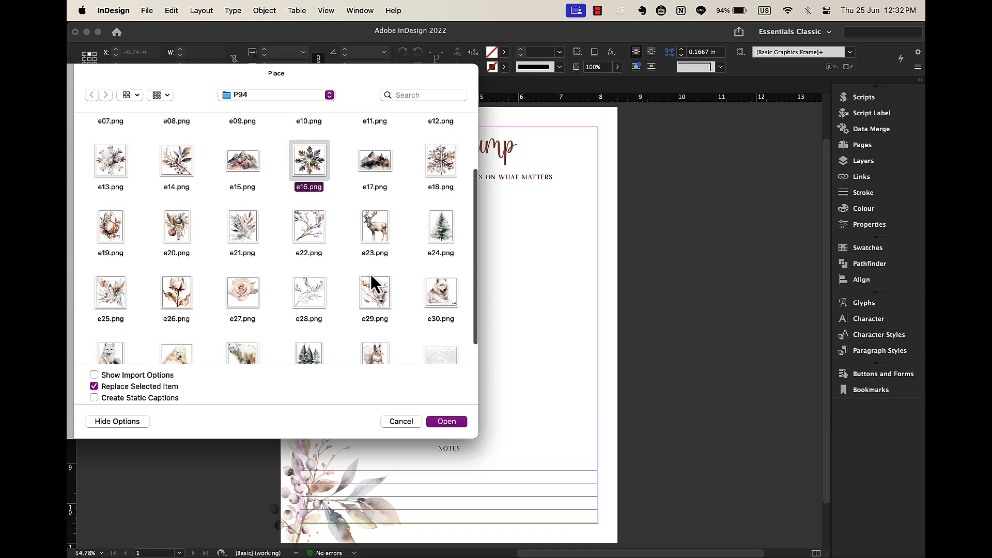
{"action": "left_click", "coordinate": [243, 297]}
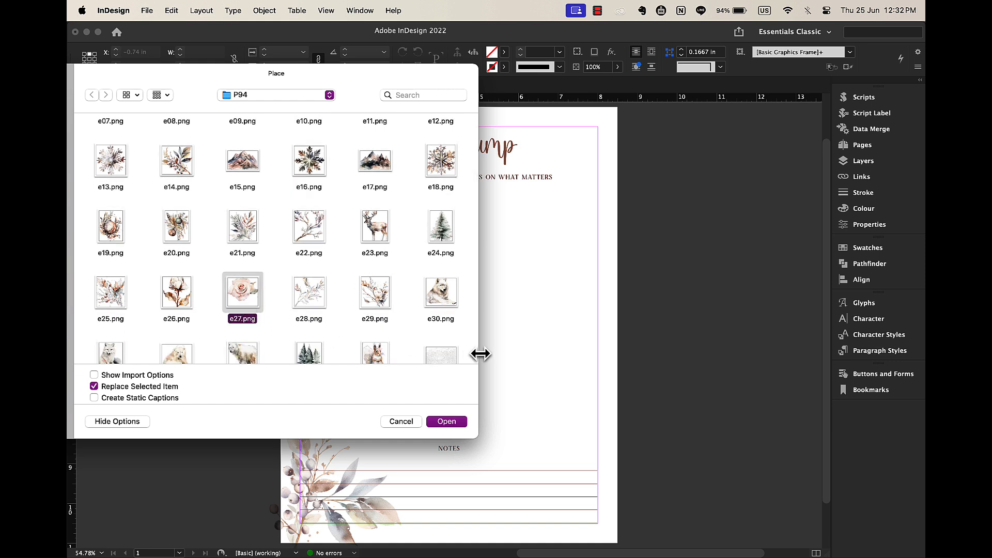
{"action": "left_click", "coordinate": [446, 421]}
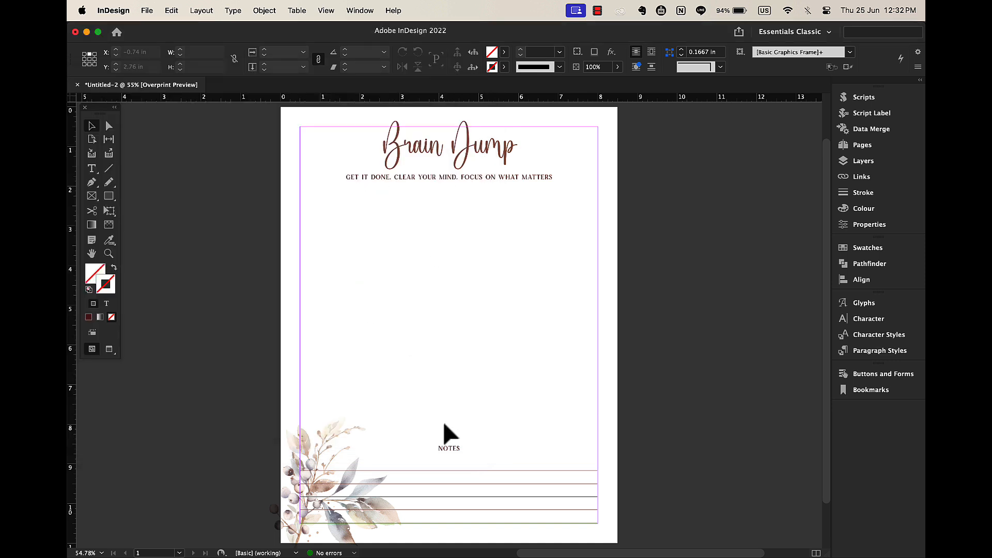
{"action": "left_click", "coordinate": [493, 296]}
{"action": "left_click_drag", "start_coordinate": [675, 294], "coordinate": [432, 452]}
{"action": "left_click", "coordinate": [502, 448]}
{"action": "left_click", "coordinate": [513, 438]}
{"action": "left_click", "coordinate": [458, 449]}
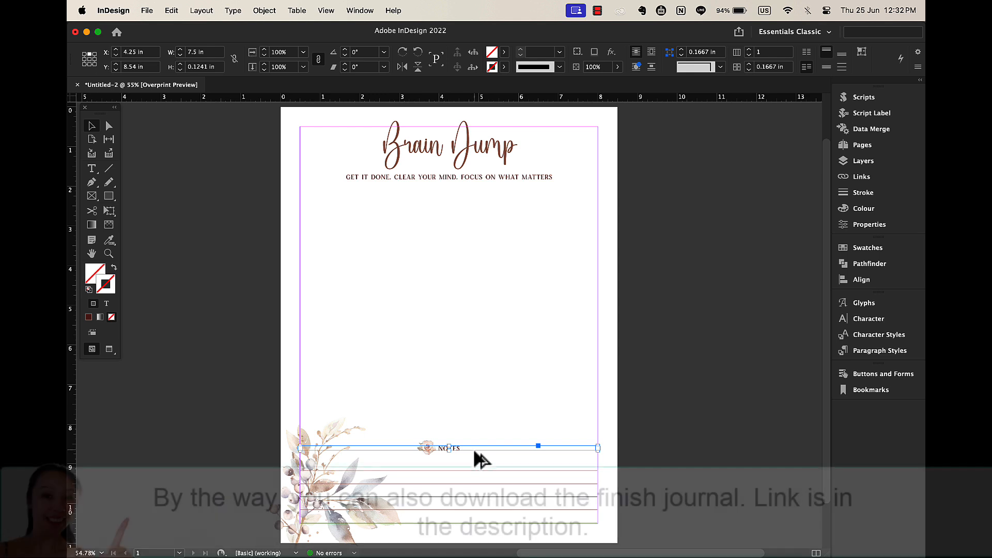
Step: Copy the NOTES heading to below the tagline near the left margin as a 2.38 in wide text frame reading TOP OF MY MIND
{"action": "left_click_drag", "start_coordinate": [473, 448], "coordinate": [447, 207]}
{"action": "left_click_drag", "start_coordinate": [595, 203], "coordinate": [394, 206]}
{"action": "double_click", "coordinate": [365, 201]}
{"action": "double_click", "coordinate": [365, 202]}
{"action": "type", "text": "TOP OF MY MIND"}
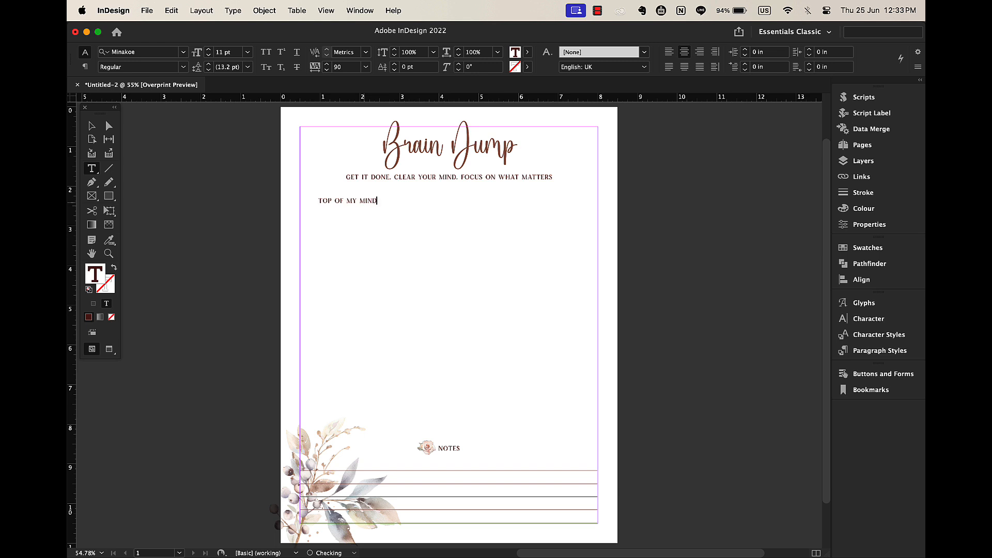
{"action": "left_click", "coordinate": [92, 126]}
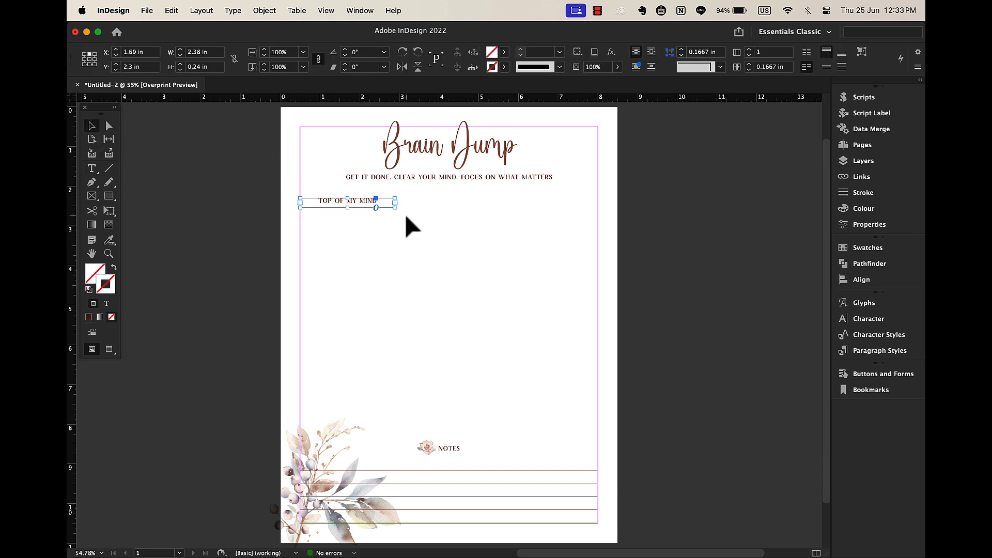
{"action": "mouse_move", "coordinate": [364, 202]}
{"action": "left_mouse_down"}
{"action": "mouse_move", "coordinate": [391, 201]}
{"action": "mouse_move", "coordinate": [381, 201]}
{"action": "left_mouse_up"}
{"action": "left_click", "coordinate": [420, 238]}
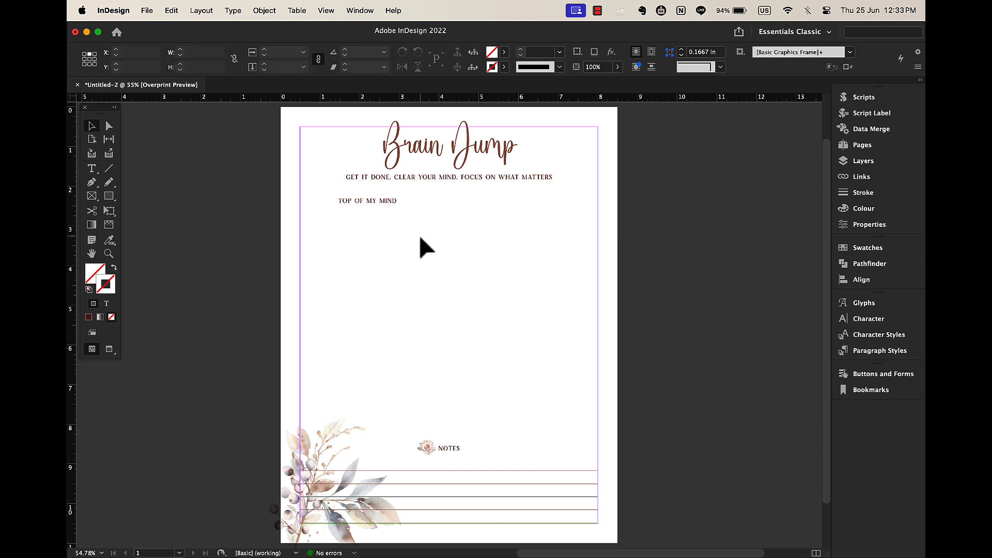
Step: Draw a rectangle about 2.88 × 2.36 in below TOP OF MY MIND with a 0.5 pt stroke in Colourful_Theme's C=34 M=82 Y=77 swatch
{"action": "left_click", "coordinate": [109, 196]}
{"action": "left_click_drag", "start_coordinate": [300, 203], "coordinate": [415, 297]}
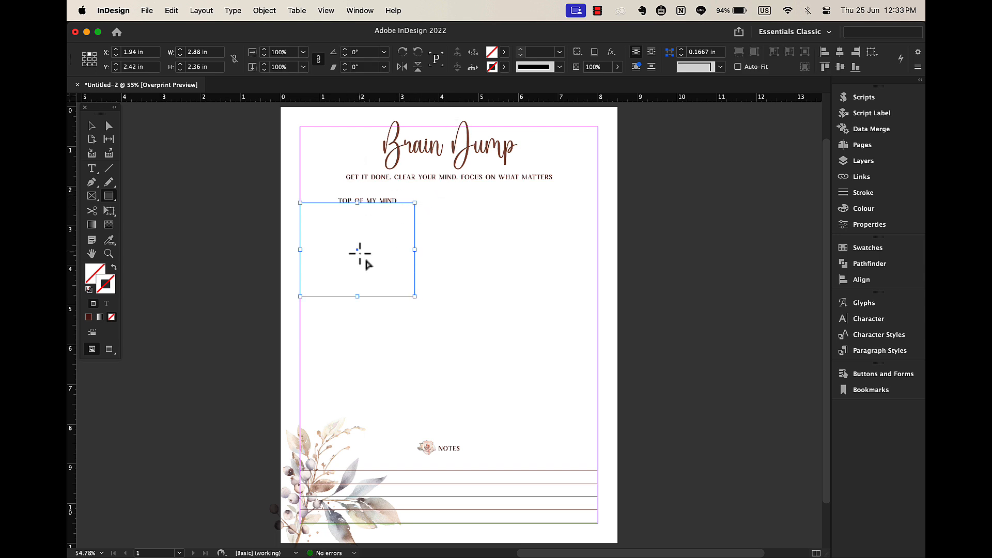
{"action": "left_click", "coordinate": [504, 69]}
{"action": "scroll", "coordinate": [408, 155], "scroll_direction": "down", "scroll_amount": 1}
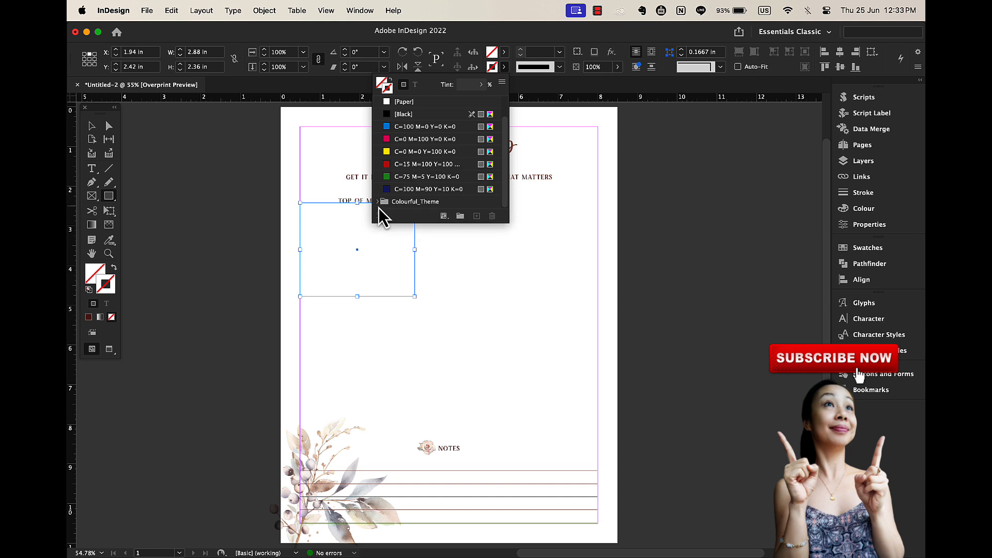
{"action": "left_click", "coordinate": [378, 201]}
{"action": "left_click", "coordinate": [412, 203]}
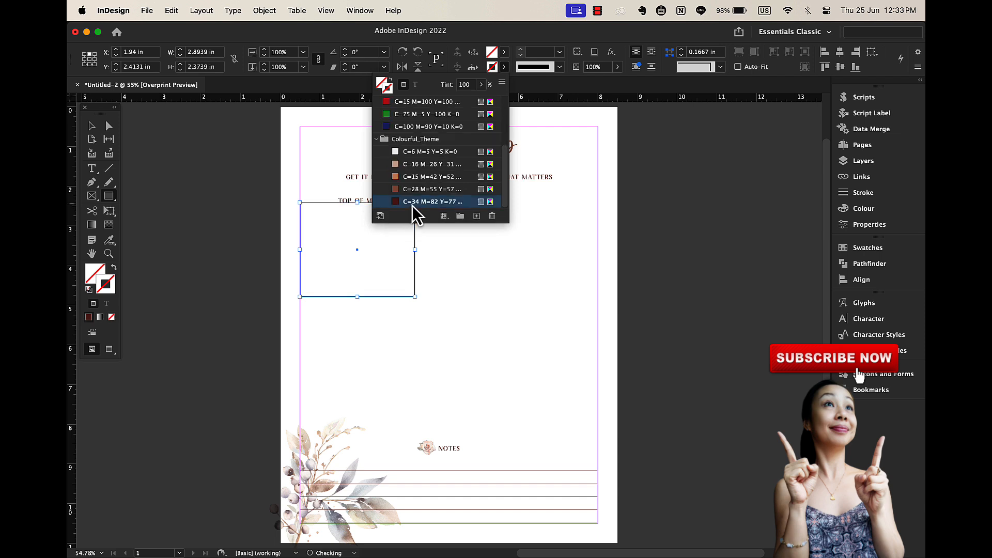
{"action": "left_click", "coordinate": [560, 51]}
{"action": "left_click", "coordinate": [552, 80]}
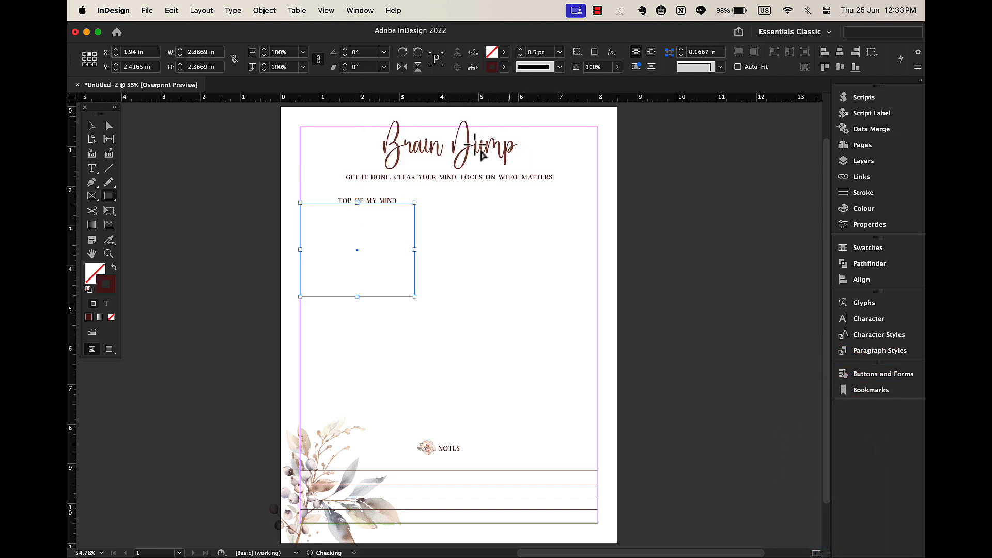
Step: Extend the rectangle's upper edge to run through the TOP OF MY MIND heading and send the rectangle to the back
{"action": "left_click", "coordinate": [91, 125]}
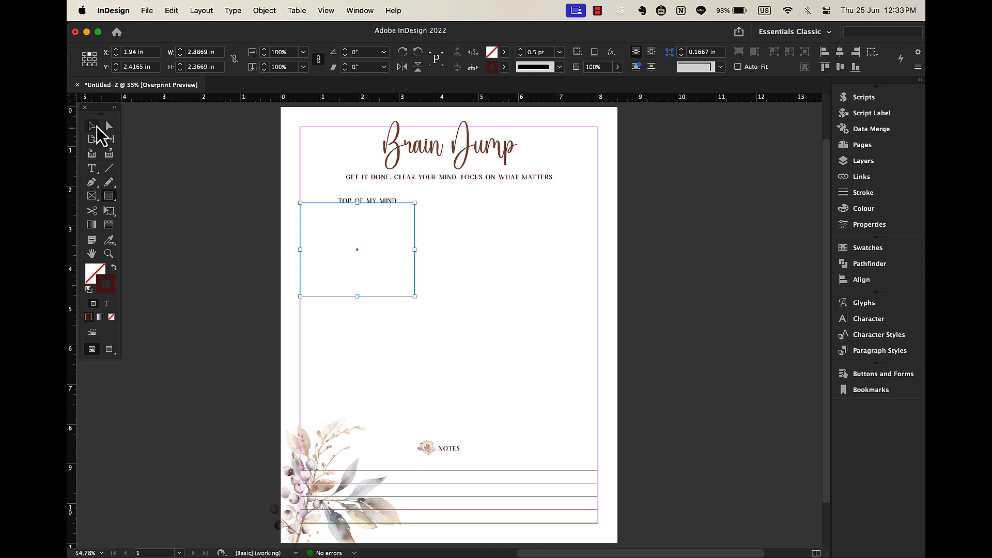
{"action": "left_click_drag", "start_coordinate": [357, 202], "coordinate": [357, 200]}
{"action": "right_click", "coordinate": [358, 203]}
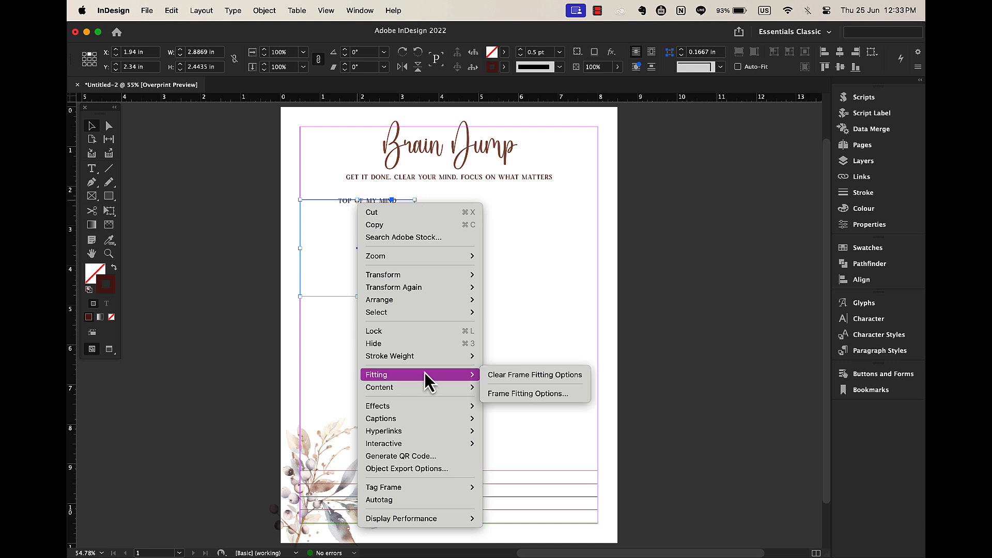
{"action": "mouse_move", "coordinate": [442, 301]}
{"action": "left_click", "coordinate": [522, 313]}
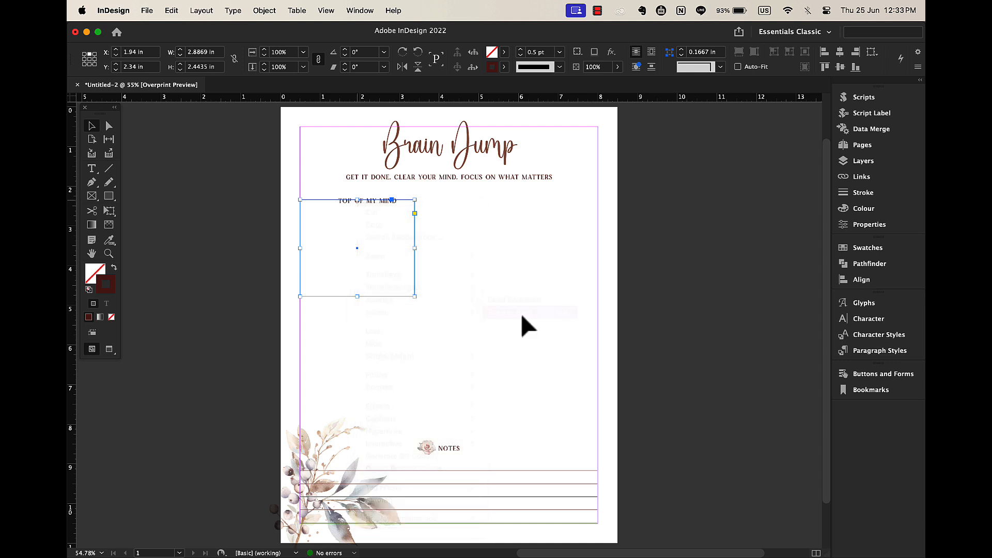
Step: Fill the TOP OF MY MIND text frame with [Paper] and shift it slightly upward to sit over the rectangle's upper border
{"action": "key", "text": "super+equal"}
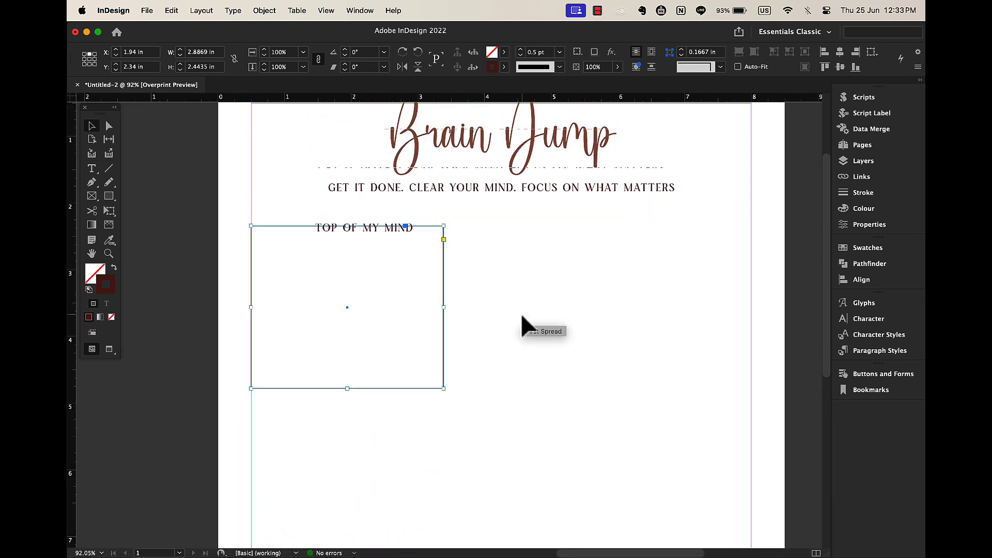
{"action": "double_click", "coordinate": [380, 228]}
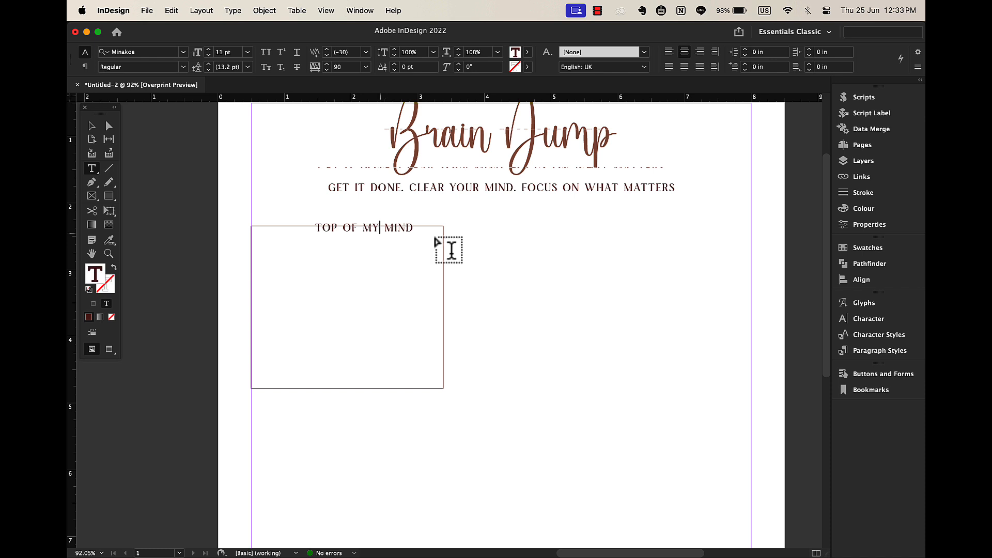
{"action": "left_click", "coordinate": [91, 126]}
{"action": "left_click", "coordinate": [380, 229]}
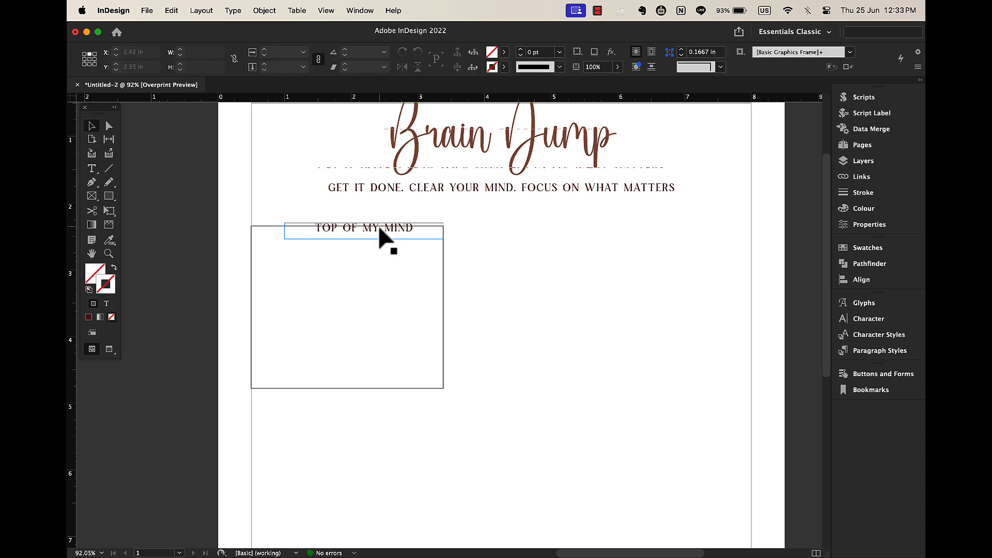
{"action": "left_click", "coordinate": [380, 231]}
{"action": "left_click", "coordinate": [504, 52]}
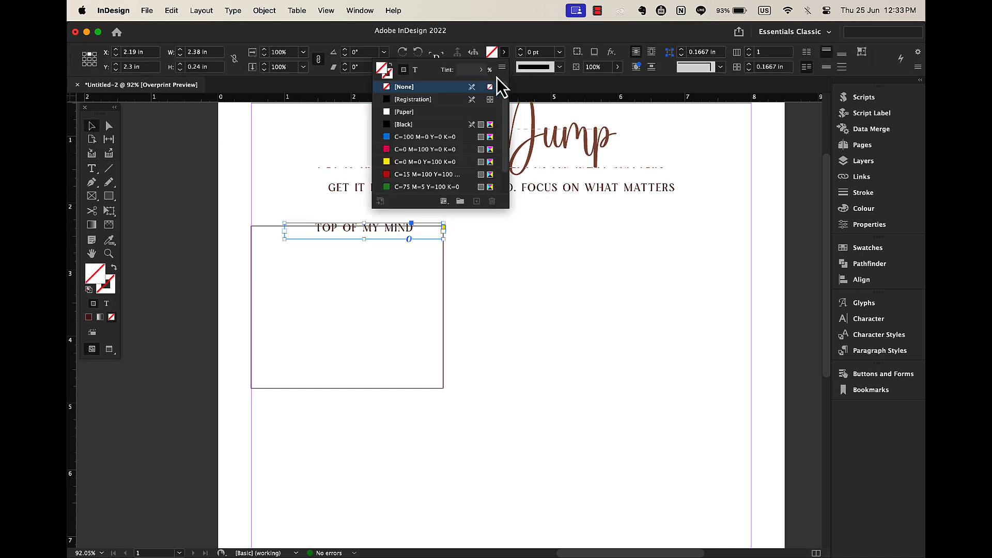
{"action": "left_click", "coordinate": [405, 111]}
{"action": "left_click", "coordinate": [488, 296]}
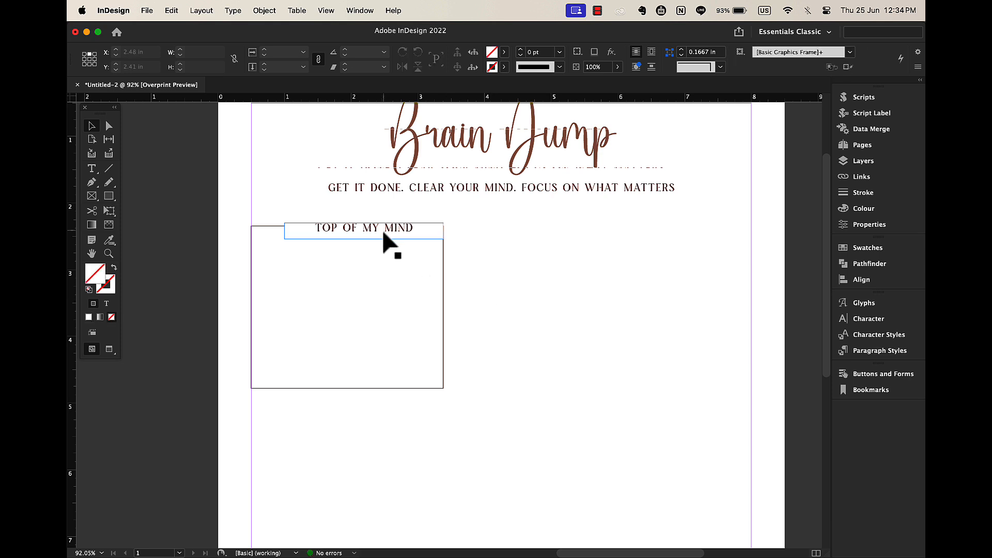
{"action": "mouse_move", "coordinate": [384, 233]}
{"action": "left_mouse_down"}
{"action": "mouse_move", "coordinate": [372, 224]}
{"action": "mouse_move", "coordinate": [383, 227]}
{"action": "left_mouse_up"}
{"action": "left_click", "coordinate": [438, 301]}
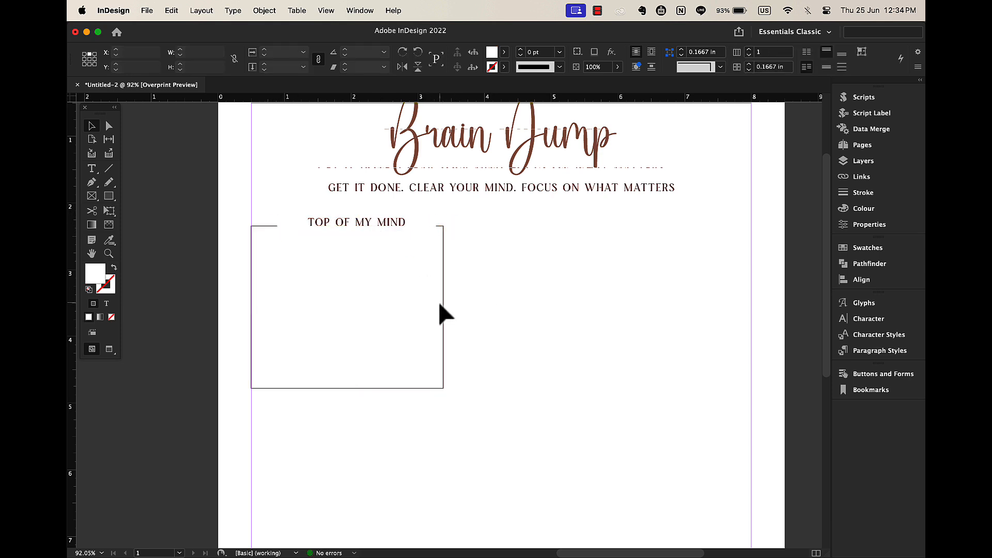
Step: Widen the rectangle toward the page's middle as a rounded-corner box with the TOP OF MY MIND heading centred on its upper edge
{"action": "left_click", "coordinate": [443, 310]}
{"action": "left_click_drag", "start_coordinate": [443, 310], "coordinate": [497, 226]}
{"action": "left_click", "coordinate": [527, 242]}
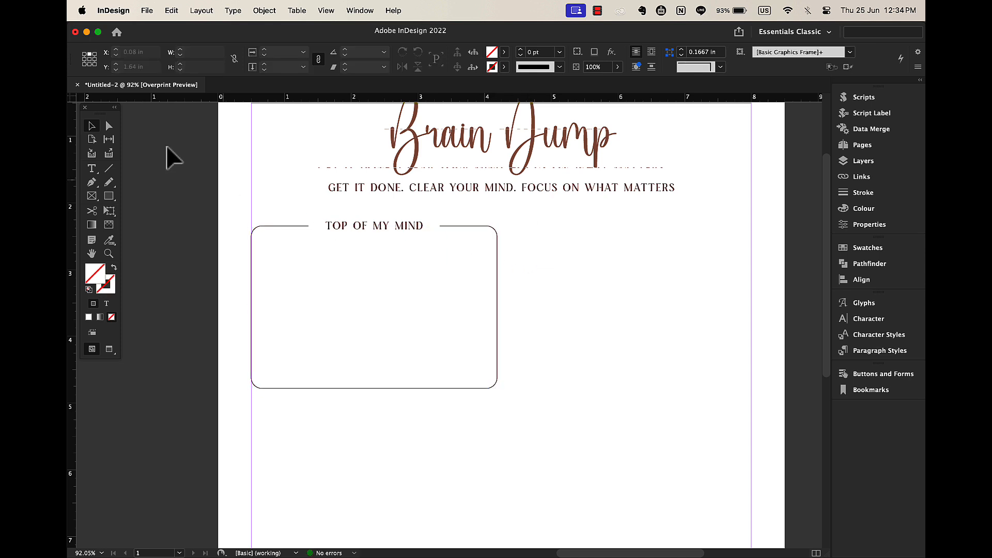
Step: Narrow the TOP OF MY MIND text frame symmetrically to about 1.75 in so it masks the border only around the text
{"action": "left_click", "coordinate": [367, 232]}
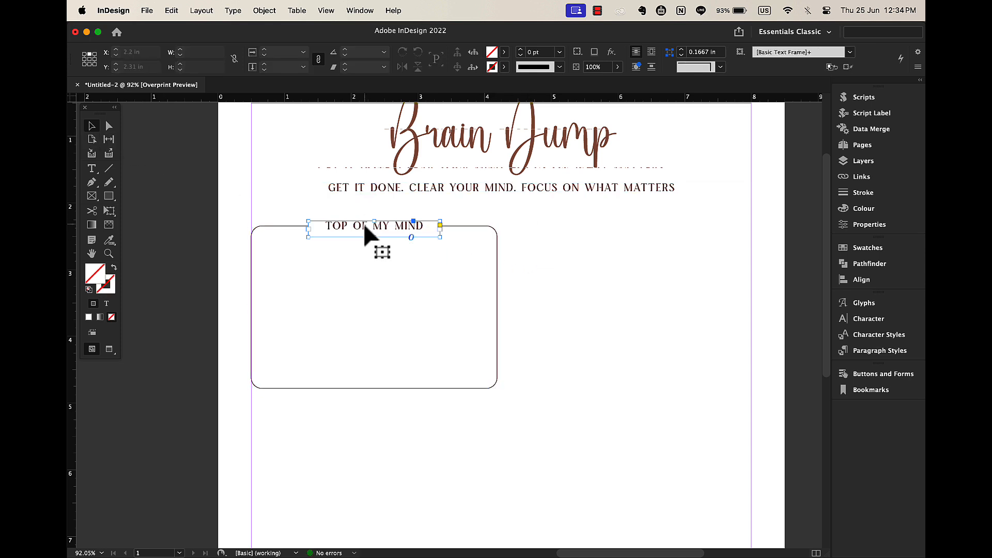
{"action": "left_click_drag", "start_coordinate": [309, 227], "coordinate": [323, 228]}
{"action": "mouse_move", "coordinate": [393, 238]}
{"action": "left_mouse_down"}
{"action": "mouse_move", "coordinate": [385, 234]}
{"action": "mouse_move", "coordinate": [393, 238]}
{"action": "left_mouse_up"}
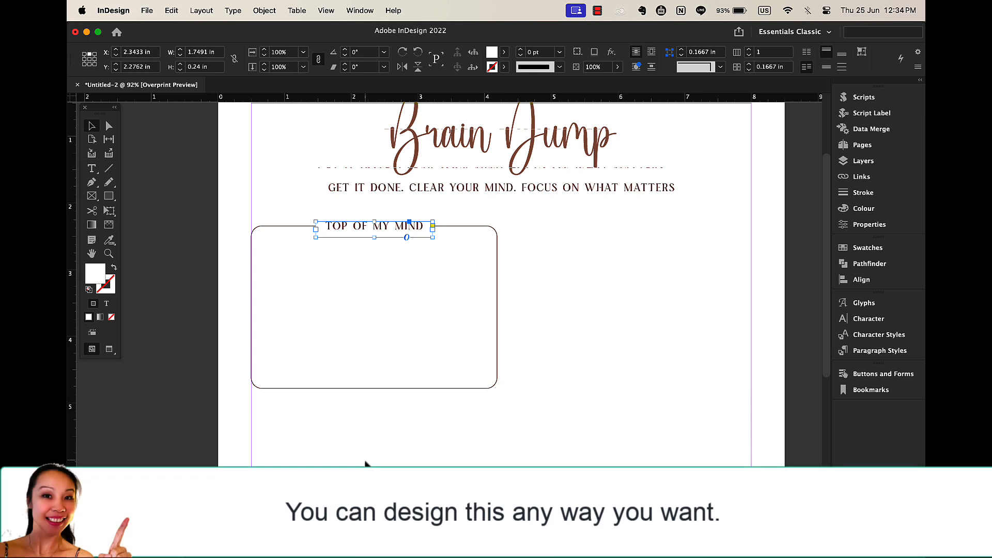
Step: Copy the ruled NOTES table into the empty area below the TOP OF MY MIND box
{"action": "scroll", "coordinate": [364, 464], "scroll_direction": "down", "scroll_amount": 10}
{"action": "scroll", "coordinate": [365, 463], "scroll_direction": "right", "scroll_amount": 1}
{"action": "left_click", "coordinate": [531, 405]}
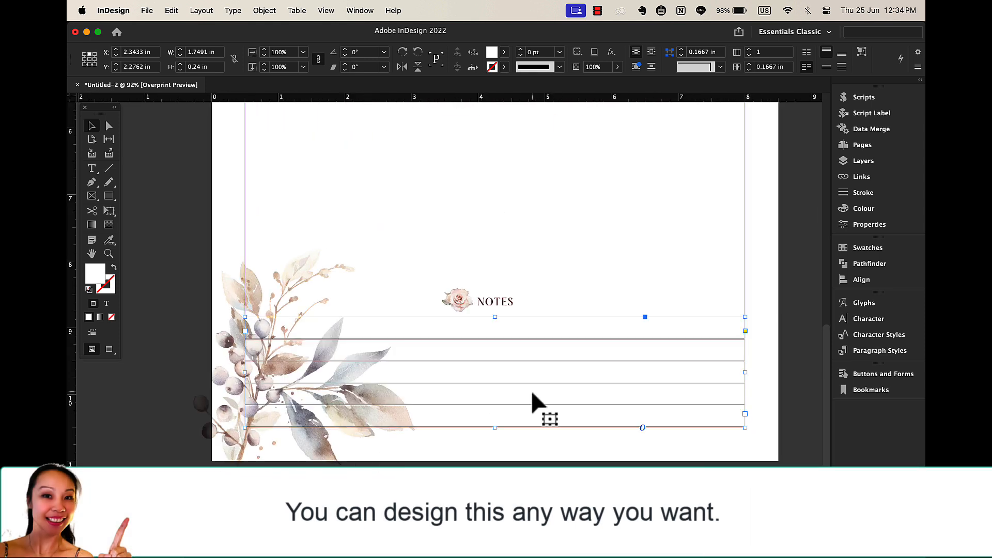
{"action": "left_click_drag", "start_coordinate": [533, 394], "coordinate": [527, 177]}
{"action": "scroll", "coordinate": [527, 184], "scroll_direction": "up", "scroll_amount": 10}
{"action": "scroll", "coordinate": [527, 184], "scroll_direction": "left", "scroll_amount": 1}
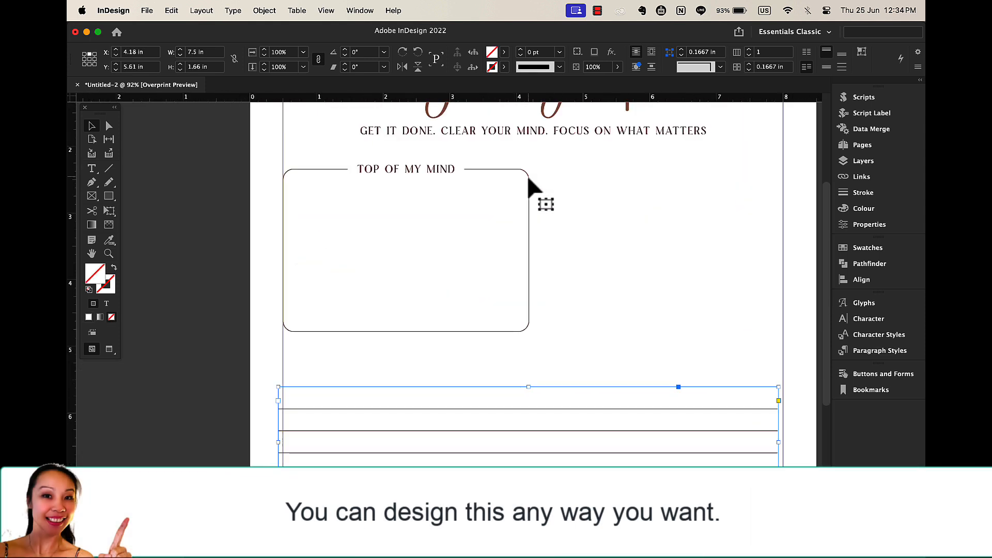
{"action": "scroll", "coordinate": [529, 180], "scroll_direction": "down", "scroll_amount": 3}
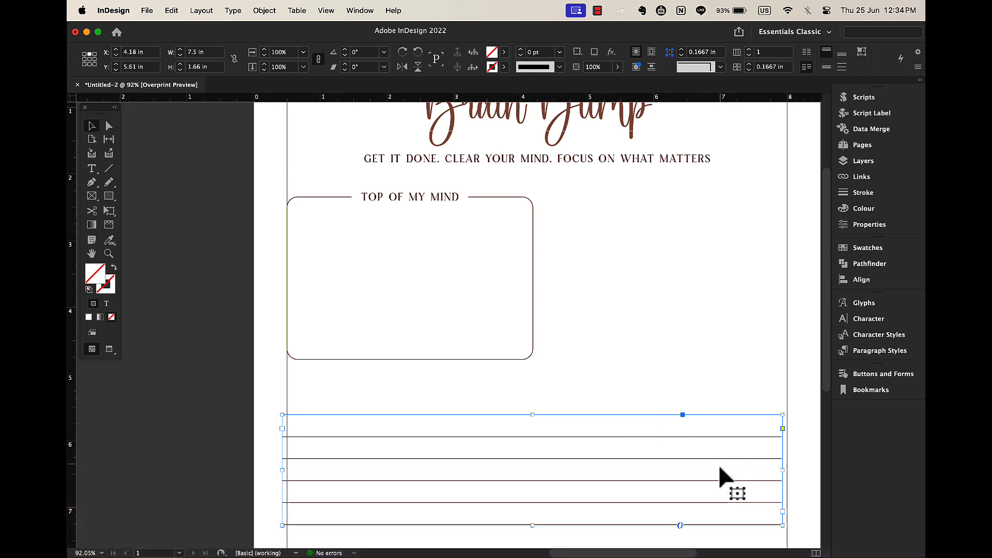
Step: Narrow the copied table's column to 3.53 in and change the stroke type of its writing lines to dotted
{"action": "key", "text": "t"}
{"action": "left_click_drag", "start_coordinate": [775, 464], "coordinate": [492, 503]}
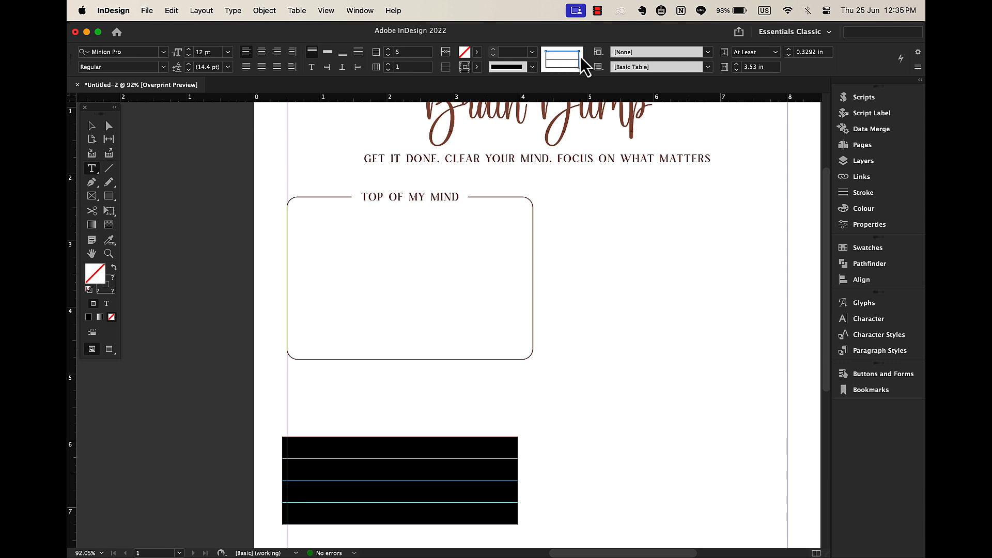
{"action": "left_click", "coordinate": [579, 56]}
{"action": "left_click", "coordinate": [564, 62]}
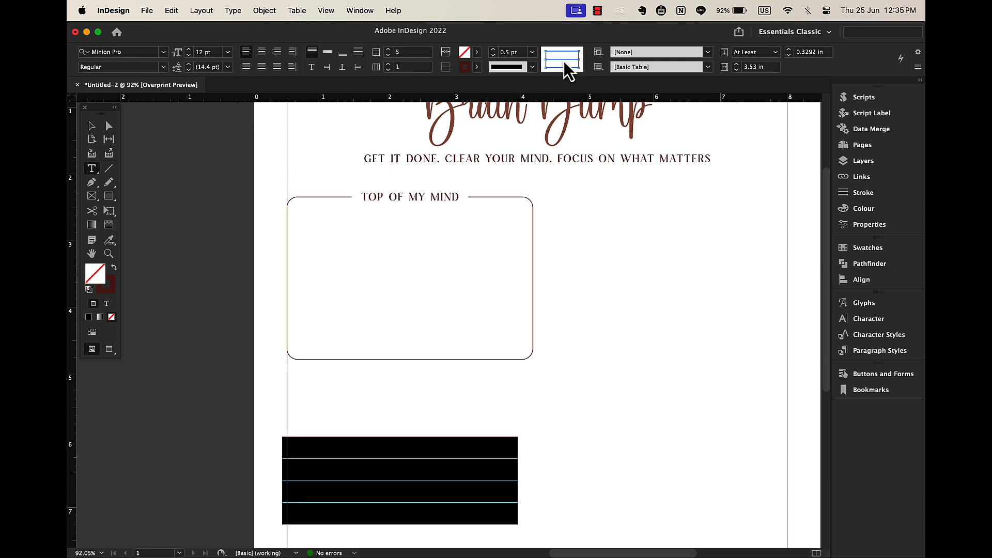
{"action": "left_click", "coordinate": [533, 67]}
{"action": "left_click", "coordinate": [518, 194]}
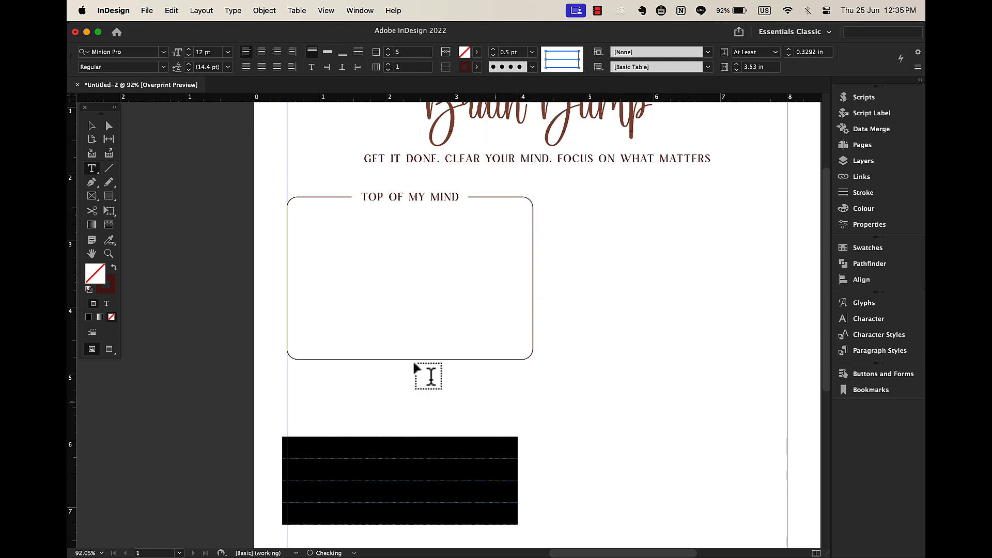
Step: Fit the frame to the narrowed table's width and place the table horizontally centred inside the TOP OF MY MIND box
{"action": "left_click", "coordinate": [92, 125]}
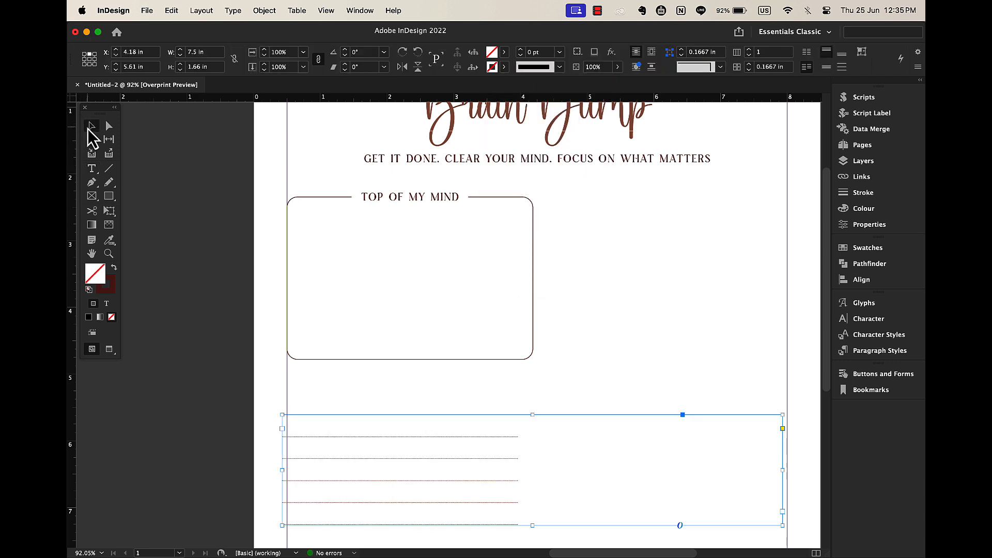
{"action": "double_click", "coordinate": [783, 472]}
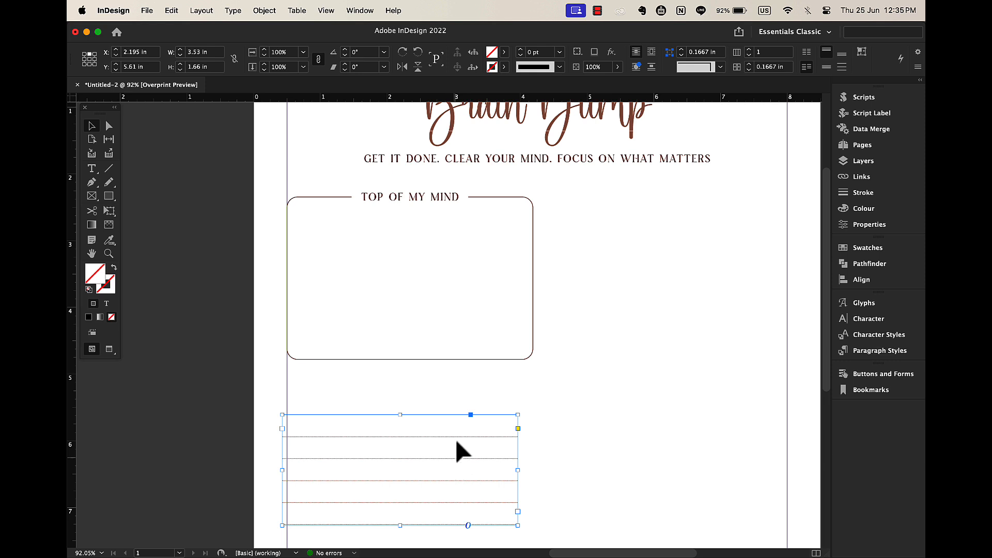
{"action": "left_click_drag", "start_coordinate": [456, 442], "coordinate": [468, 263]}
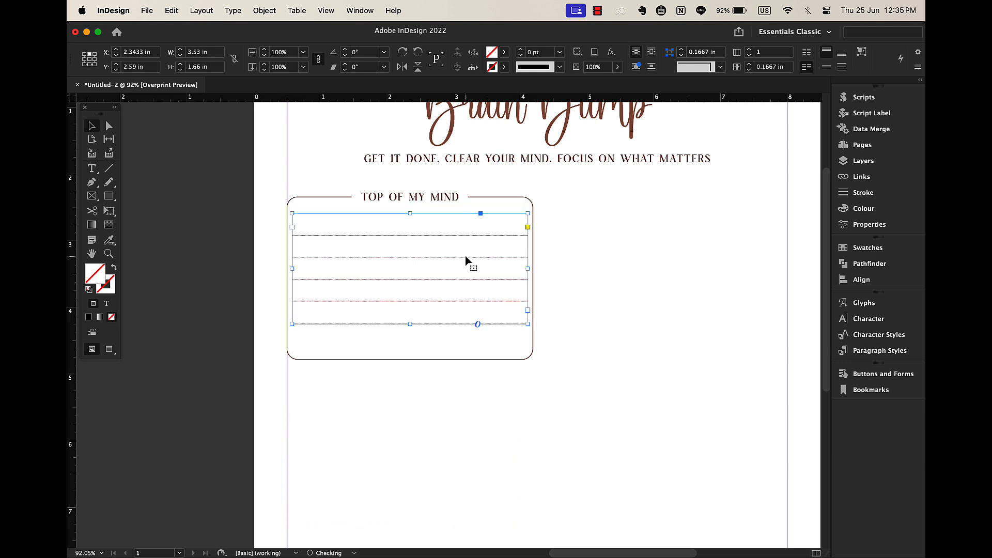
Step: Extend the table's frame down to a height of 2.12 in and insert 1 row above the last row
{"action": "left_click_drag", "start_coordinate": [410, 325], "coordinate": [413, 357]}
{"action": "double_click", "coordinate": [425, 314]}
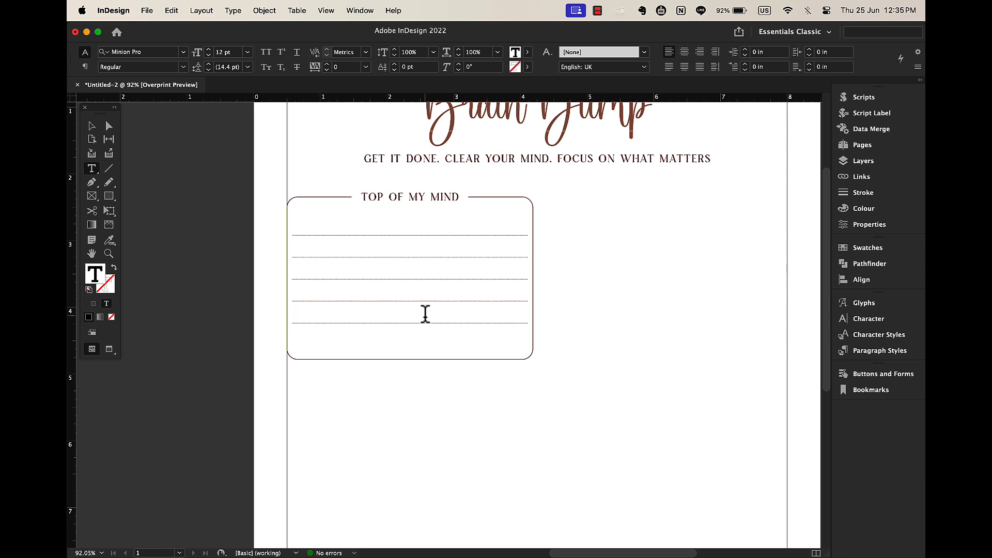
{"action": "right_click", "coordinate": [425, 314]}
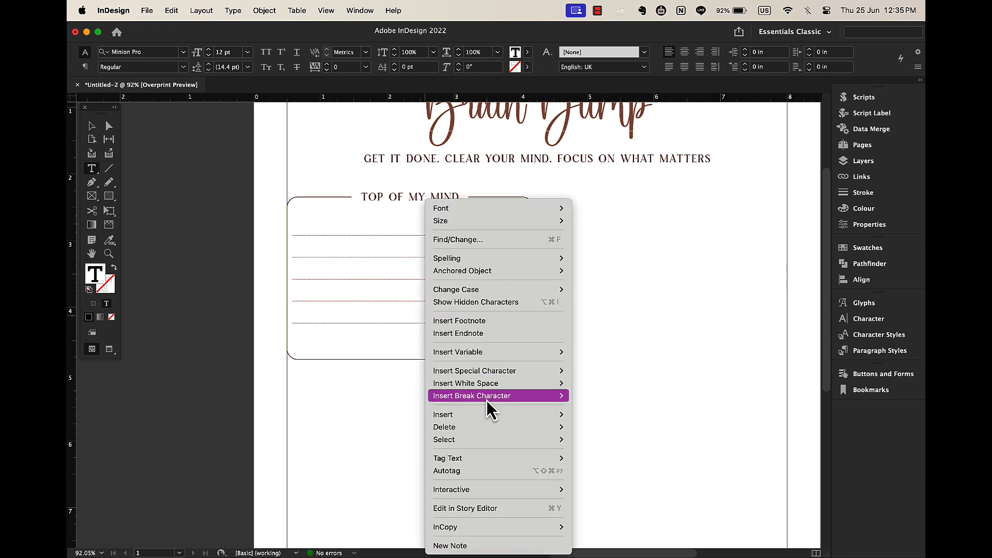
{"action": "mouse_move", "coordinate": [488, 414]}
{"action": "left_click", "coordinate": [603, 414]}
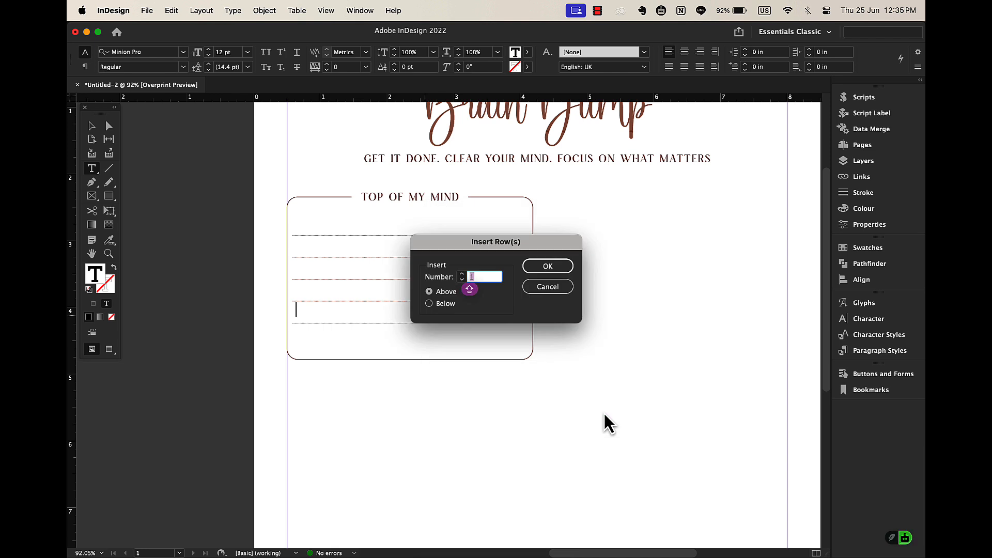
{"action": "left_click", "coordinate": [542, 265]}
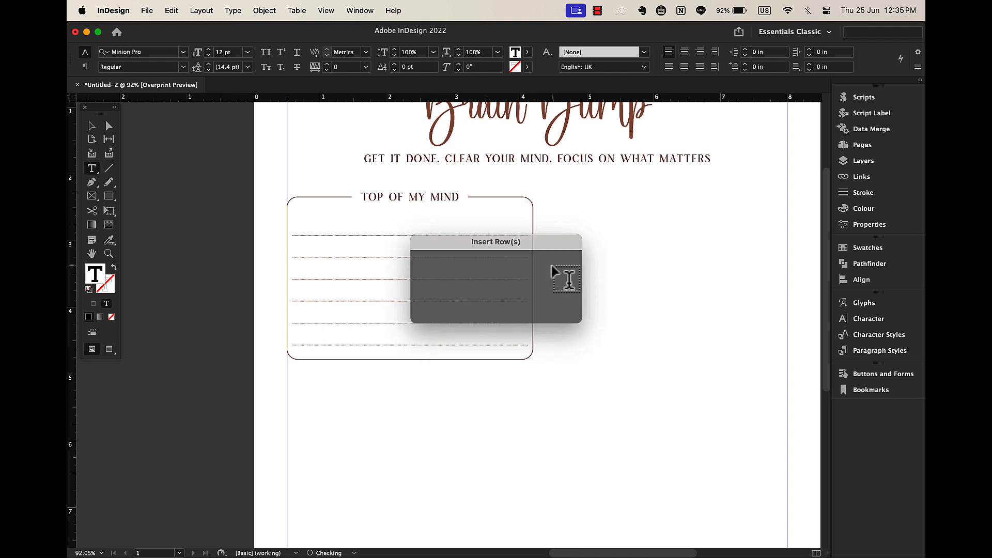
Step: Nudge the dotted-line table slightly upward to even out its spacing within the TOP OF MY MIND box
{"action": "left_click", "coordinate": [91, 126]}
{"action": "left_click", "coordinate": [640, 285]}
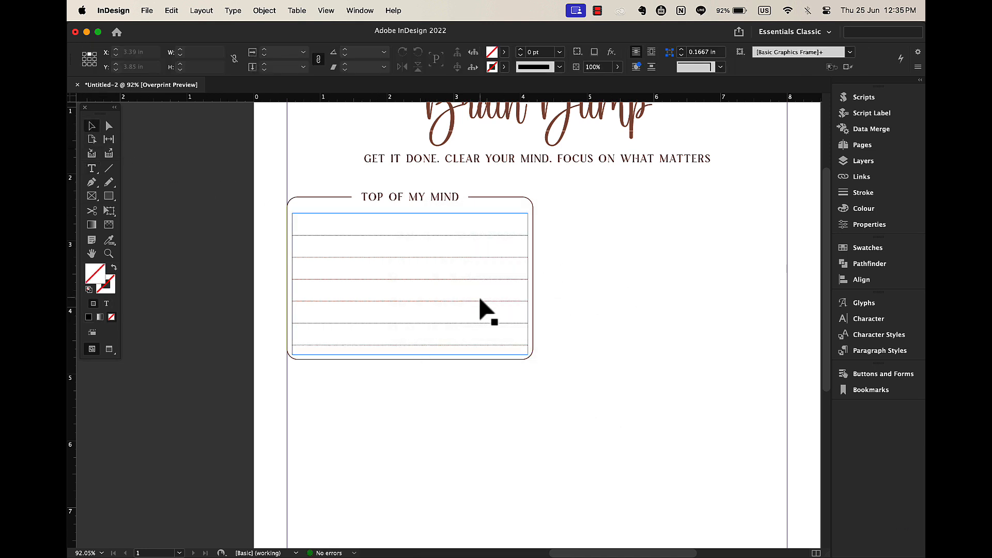
{"action": "left_click_drag", "start_coordinate": [479, 299], "coordinate": [480, 295]}
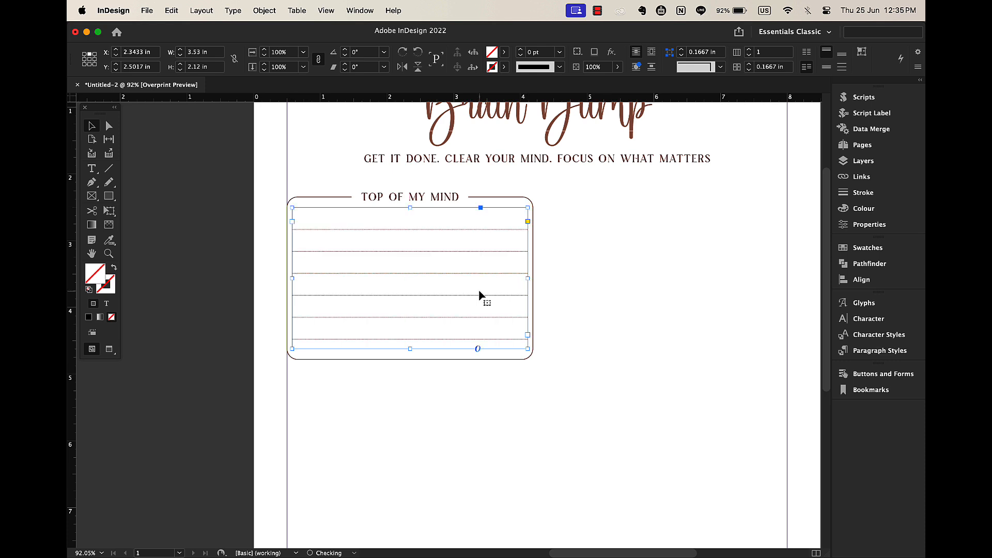
{"action": "left_click", "coordinate": [531, 365]}
{"action": "left_click", "coordinate": [477, 288]}
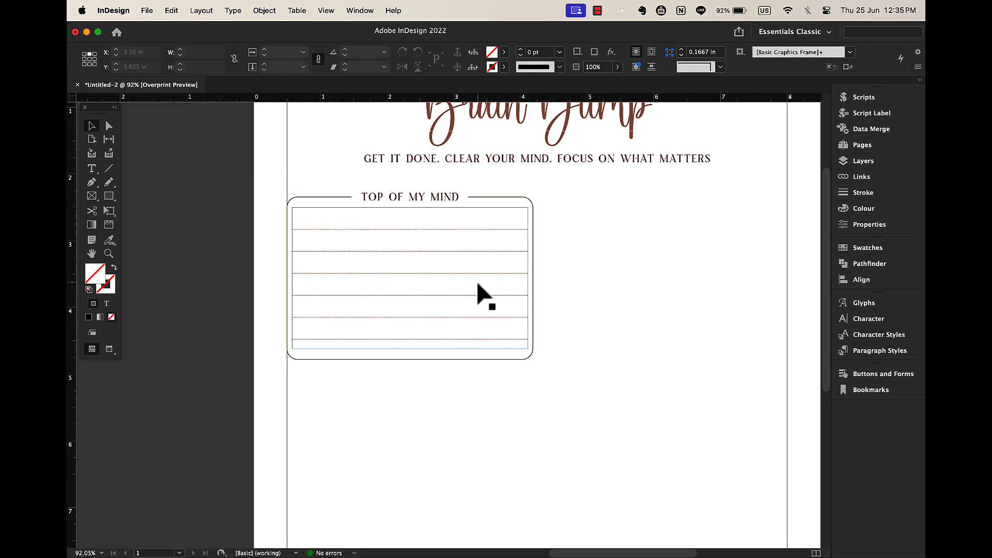
Step: Place a small copy of the NOTES rose, about 0.22 in wide, centred below the last line of the TOP OF MY MIND box
{"action": "left_click", "coordinate": [572, 436]}
{"action": "scroll", "coordinate": [570, 448], "scroll_direction": "down", "scroll_amount": 3}
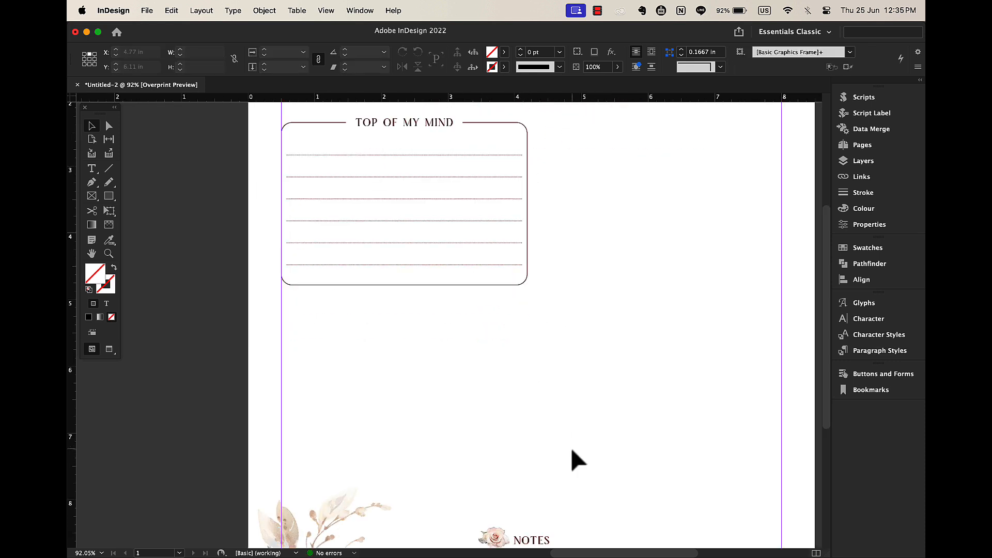
{"action": "left_click", "coordinate": [497, 536]}
{"action": "left_click_drag", "start_coordinate": [500, 535], "coordinate": [408, 279]}
{"action": "left_click", "coordinate": [436, 299]}
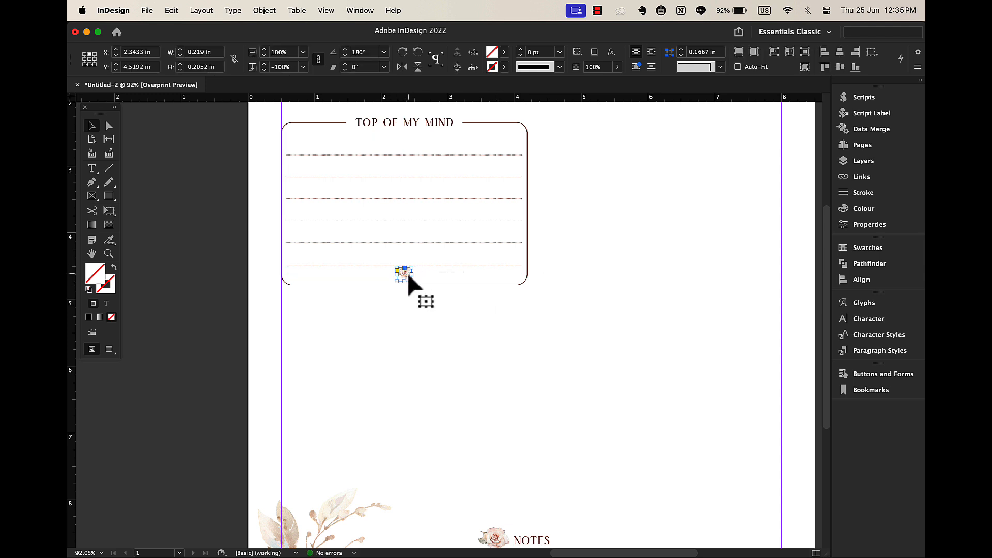
{"action": "left_click", "coordinate": [478, 319]}
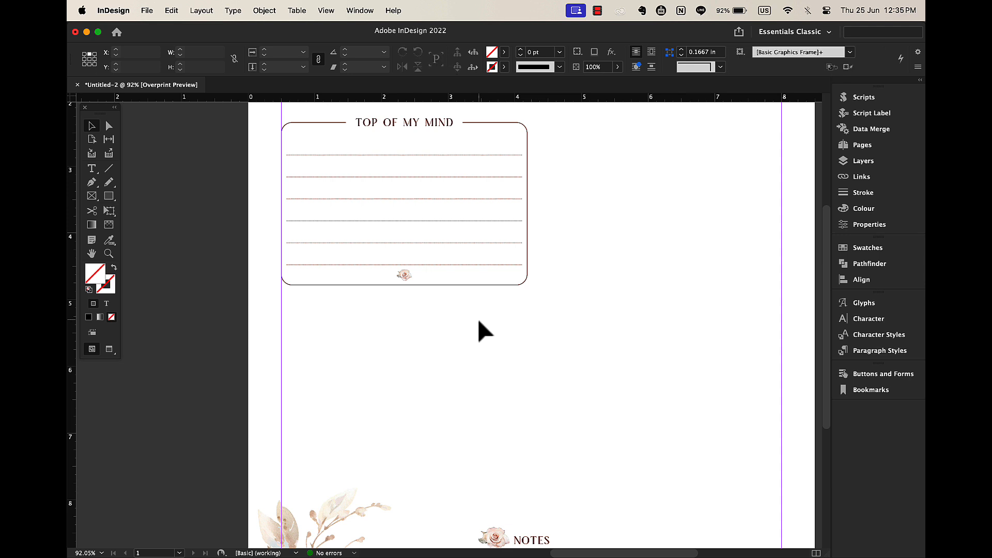
Step: Duplicate the TOP OF MY MIND box with its title and dotted lines, without the rose, beside the original up to the right page margin
{"action": "scroll", "coordinate": [478, 320], "scroll_direction": "down", "scroll_amount": 2}
{"action": "scroll", "coordinate": [478, 319], "scroll_direction": "down", "scroll_amount": 1}
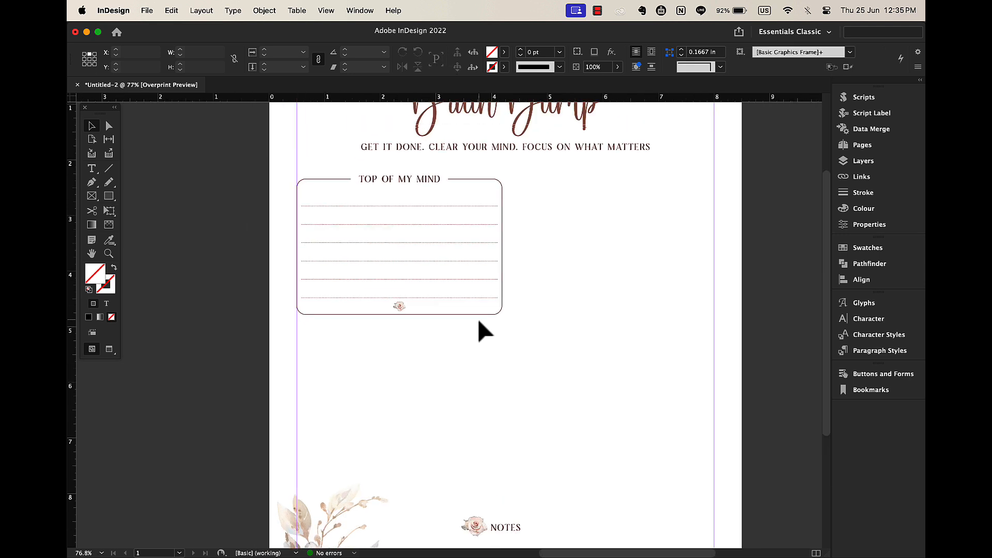
{"action": "left_click_drag", "start_coordinate": [524, 171], "coordinate": [296, 287]}
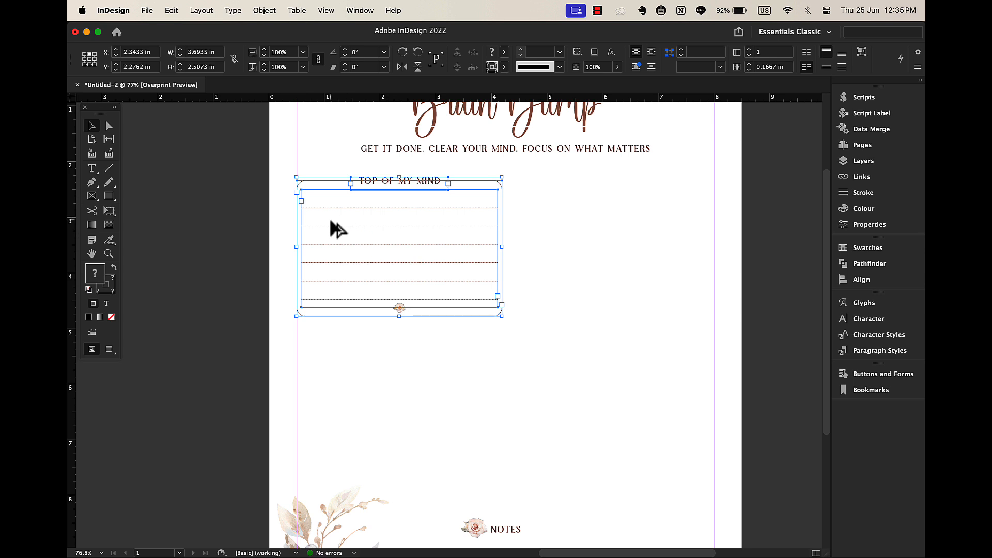
{"action": "left_click_drag", "start_coordinate": [329, 218], "coordinate": [544, 224]}
{"action": "left_click", "coordinate": [580, 355]}
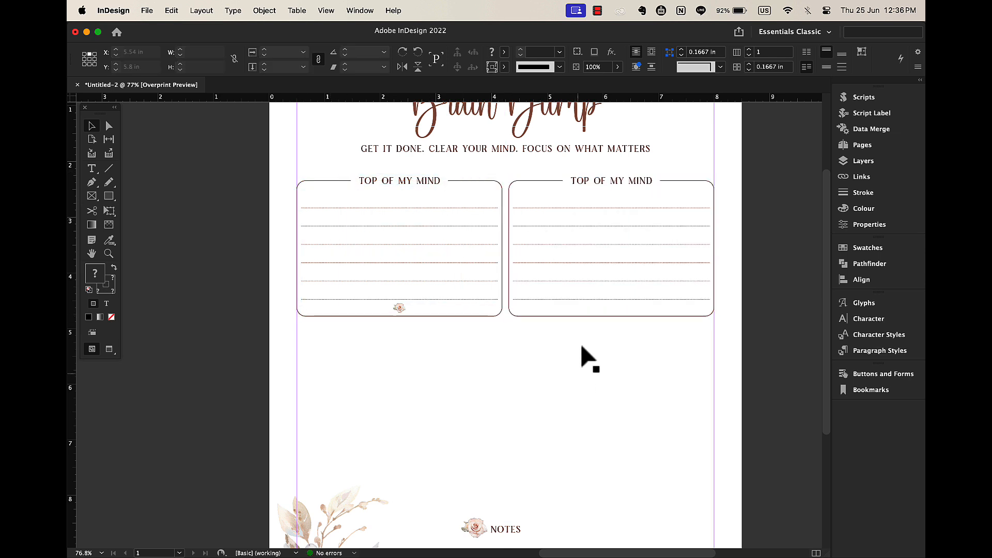
Step: Change the title of the duplicated box to THINGS TO DO
{"action": "key", "text": "t"}
{"action": "triple_click", "coordinate": [599, 178]}
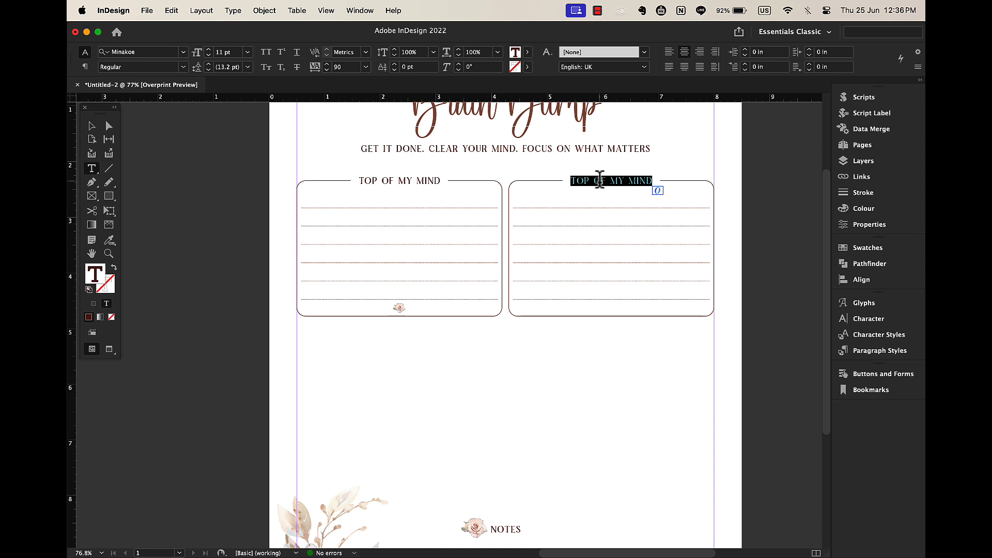
{"action": "type", "text": "THING"}
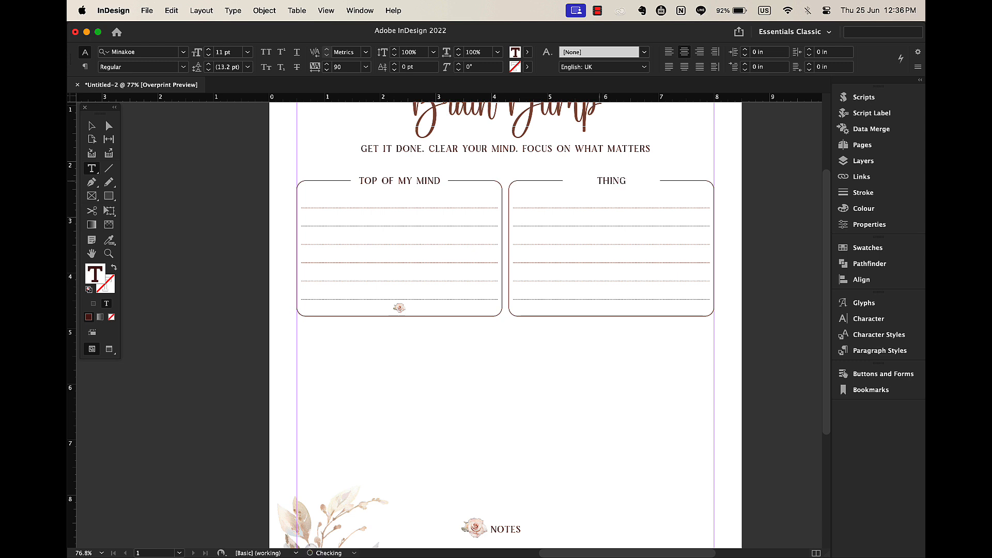
{"action": "type", "text": "S TO DO"}
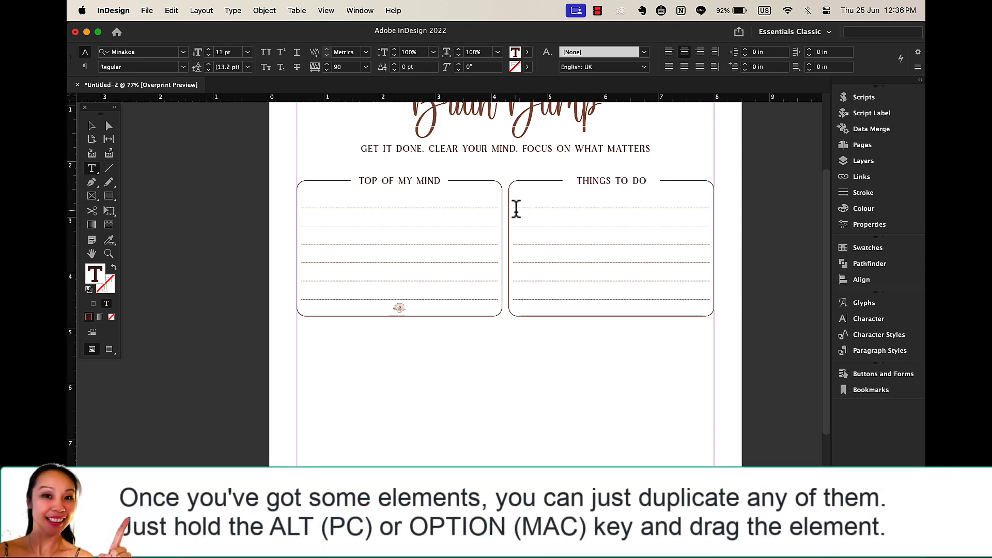
{"action": "left_click", "coordinate": [93, 124]}
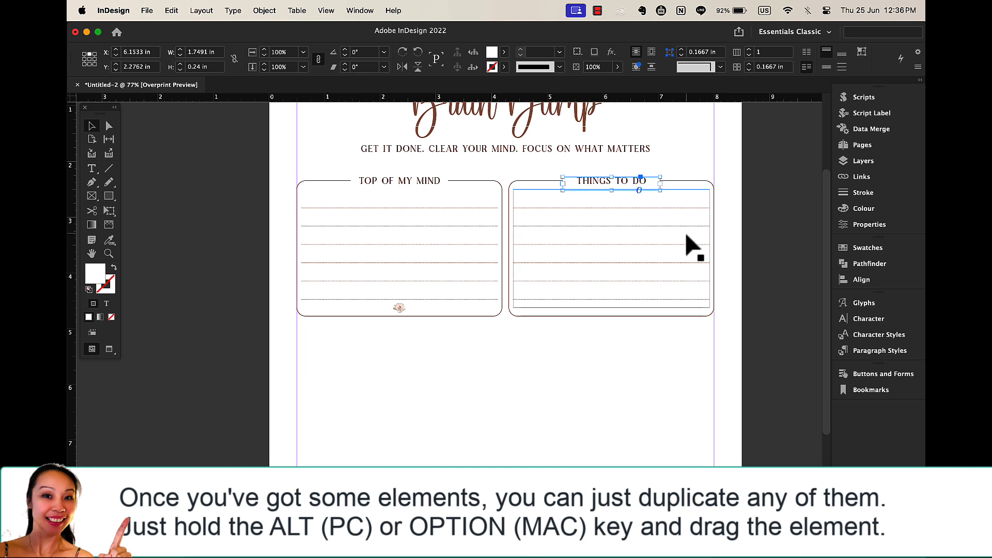
Step: Narrow the table column in the THINGS TO DO box and shrink its frame to about 3.35 in wide
{"action": "left_click", "coordinate": [697, 242]}
{"action": "double_click", "coordinate": [705, 249]}
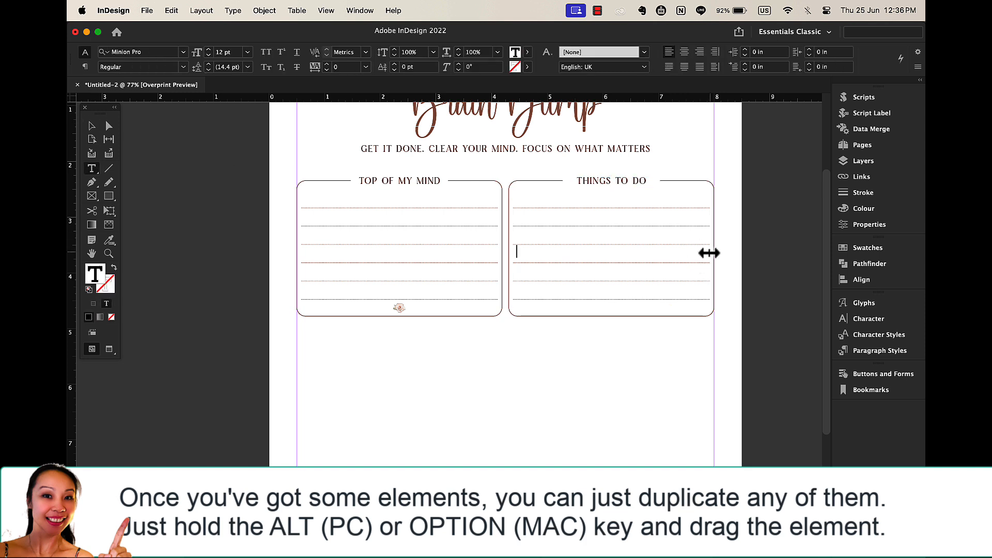
{"action": "left_click_drag", "start_coordinate": [702, 253], "coordinate": [698, 254]}
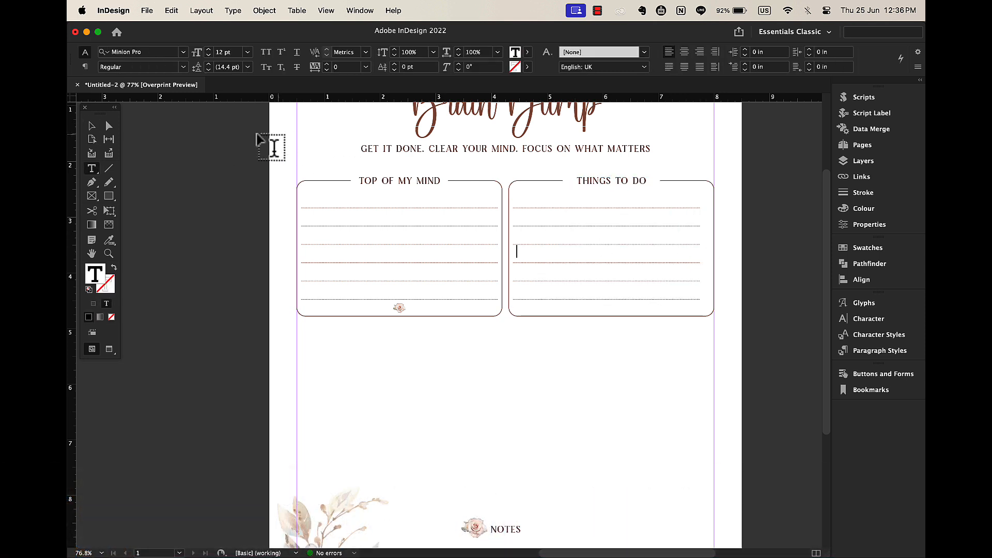
{"action": "left_click", "coordinate": [92, 126]}
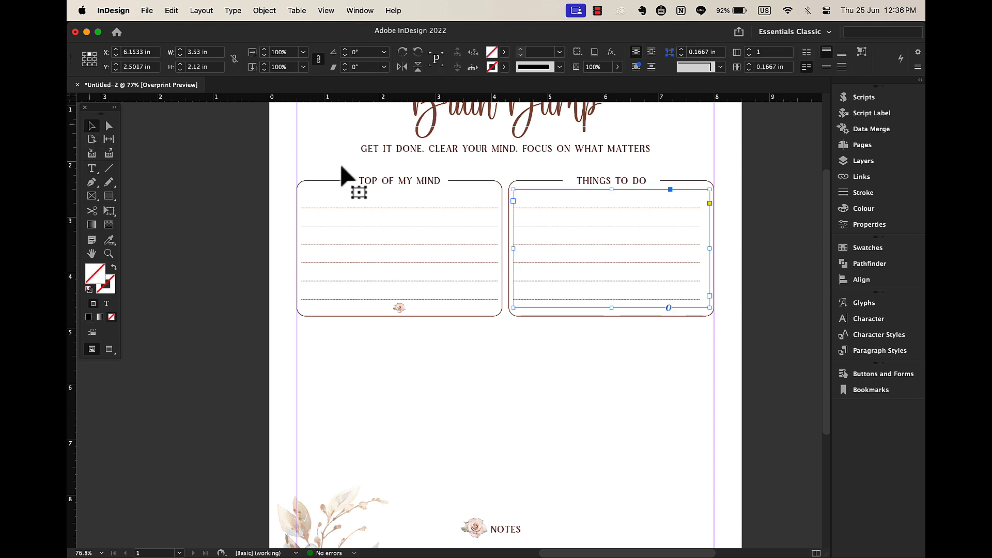
{"action": "left_click_drag", "start_coordinate": [710, 249], "coordinate": [700, 249]}
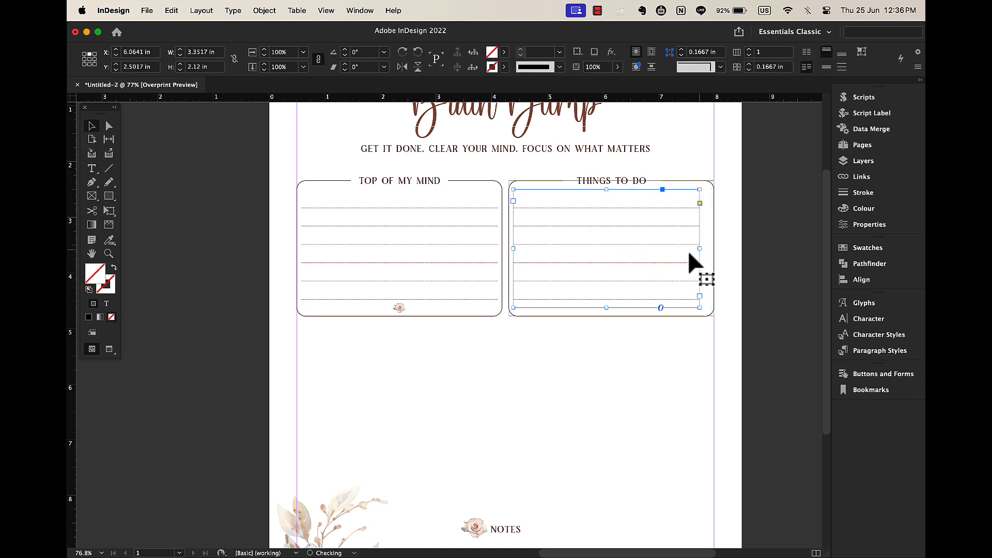
Step: Nudge the narrowed table right to X 6.27 in, leaving a gap before its lines inside the THINGS TO DO box
{"action": "key", "text": "Right"}
{"action": "key", "text": "Right"}
{"action": "key", "text": "Right"}
{"action": "key", "text": "Right"}
{"action": "key", "text": "Right"}
{"action": "key", "text": "Right"}
{"action": "key", "text": "Right"}
{"action": "key", "text": "Right"}
{"action": "key", "text": "Right"}
{"action": "key", "text": "Right"}
{"action": "key", "text": "Right"}
{"action": "key", "text": "Right"}
{"action": "key", "text": "Right"}
{"action": "key", "text": "Right"}
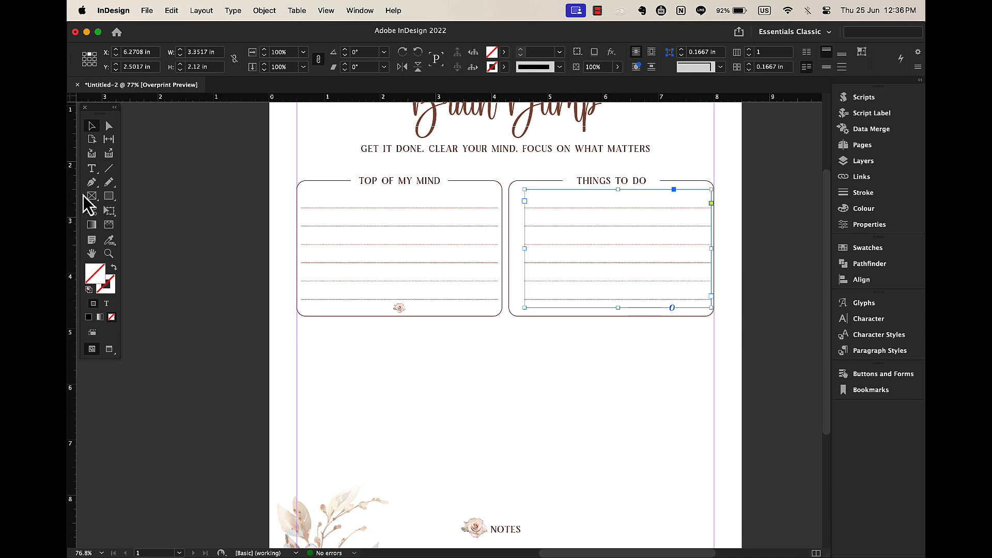
Step: Draw a circle about 0.17 in across before the first THINGS TO DO line and fill it with theme swatch C=16 M=26 Y=31
{"action": "left_click_drag", "start_coordinate": [114, 195], "coordinate": [150, 226]}
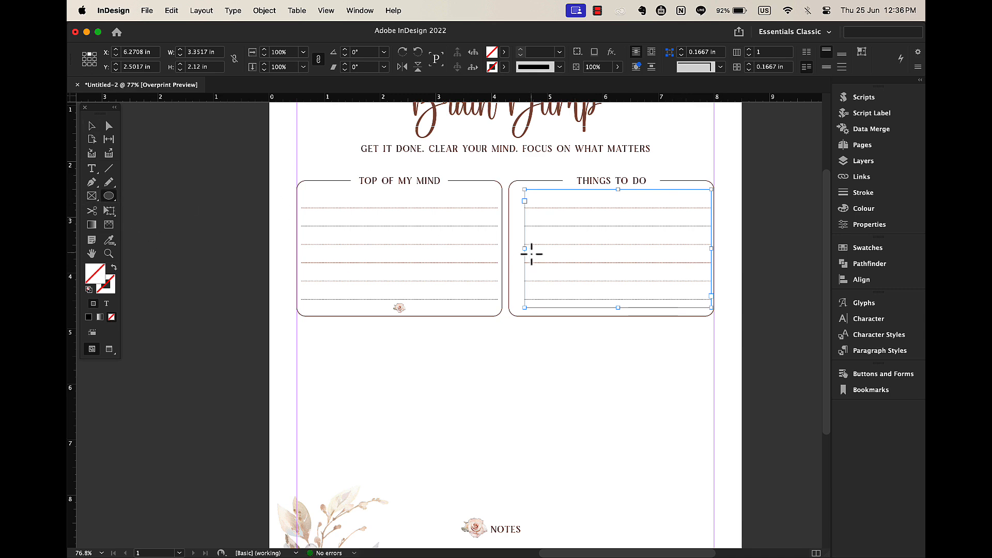
{"action": "scroll", "coordinate": [531, 254], "scroll_direction": "up", "scroll_amount": 5}
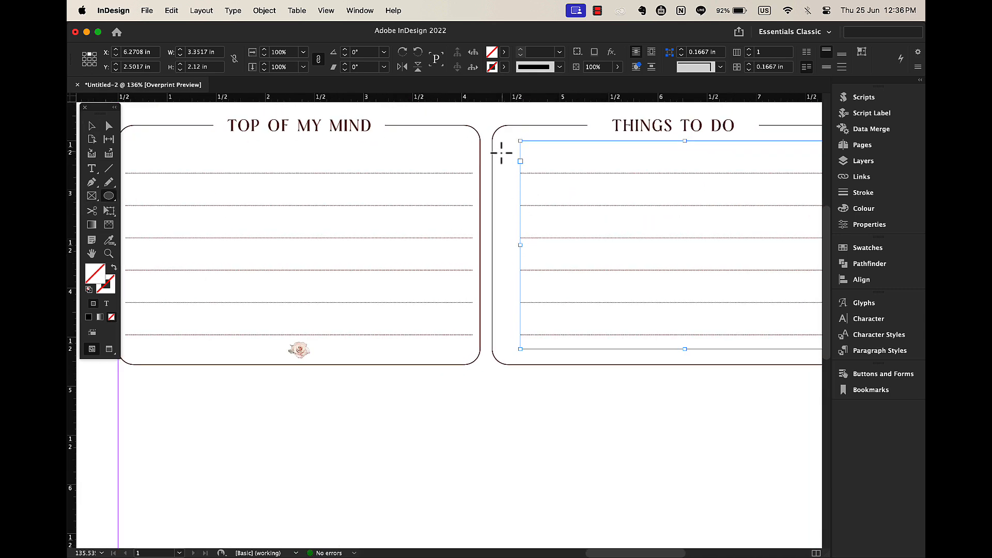
{"action": "left_click_drag", "start_coordinate": [501, 153], "coordinate": [517, 173]}
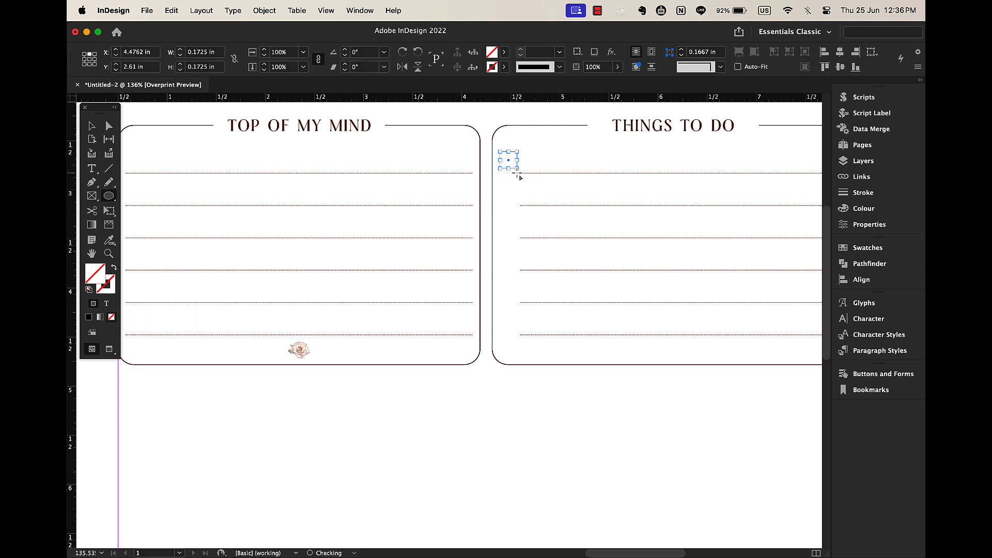
{"action": "left_click", "coordinate": [506, 54]}
{"action": "scroll", "coordinate": [439, 145], "scroll_direction": "down", "scroll_amount": 2}
{"action": "left_click", "coordinate": [376, 186]}
{"action": "scroll", "coordinate": [377, 195], "scroll_direction": "down", "scroll_amount": 3}
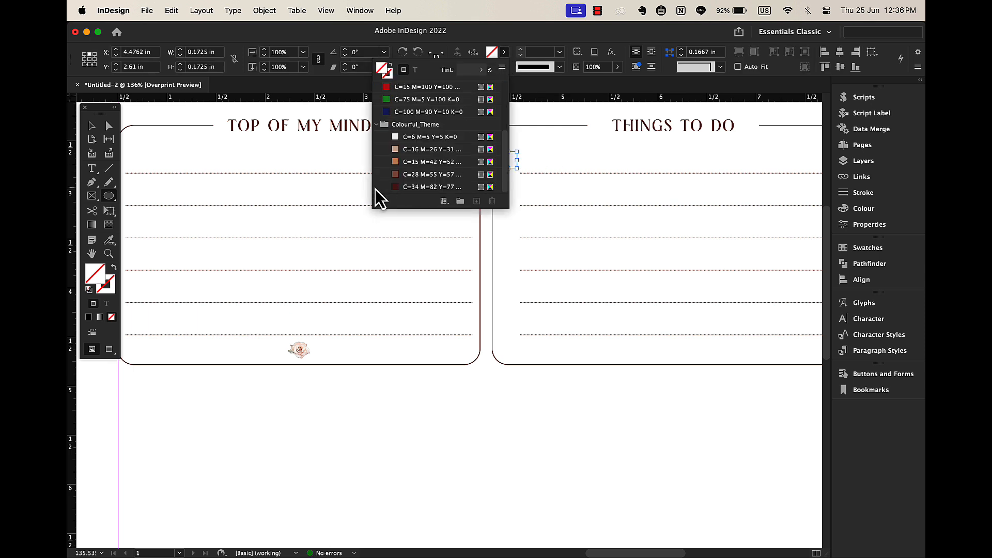
{"action": "left_click", "coordinate": [411, 152]}
Step: Duplicate the tan circle straight down to form a column of six bullets, one for each THINGS TO DO line
{"action": "left_click", "coordinate": [92, 127]}
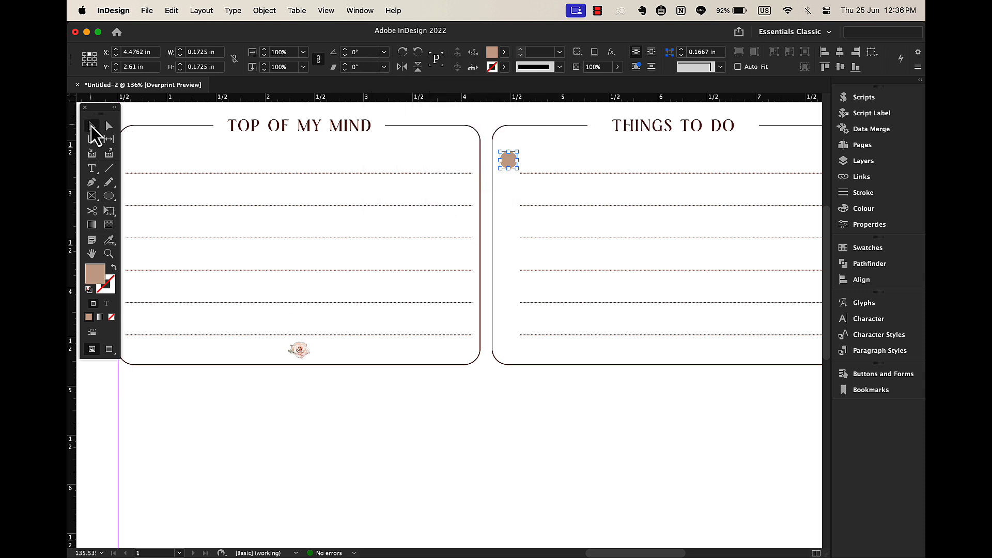
{"action": "left_click_drag", "start_coordinate": [511, 162], "coordinate": [510, 192]}
{"action": "left_click", "coordinate": [509, 158], "text": "shift"}
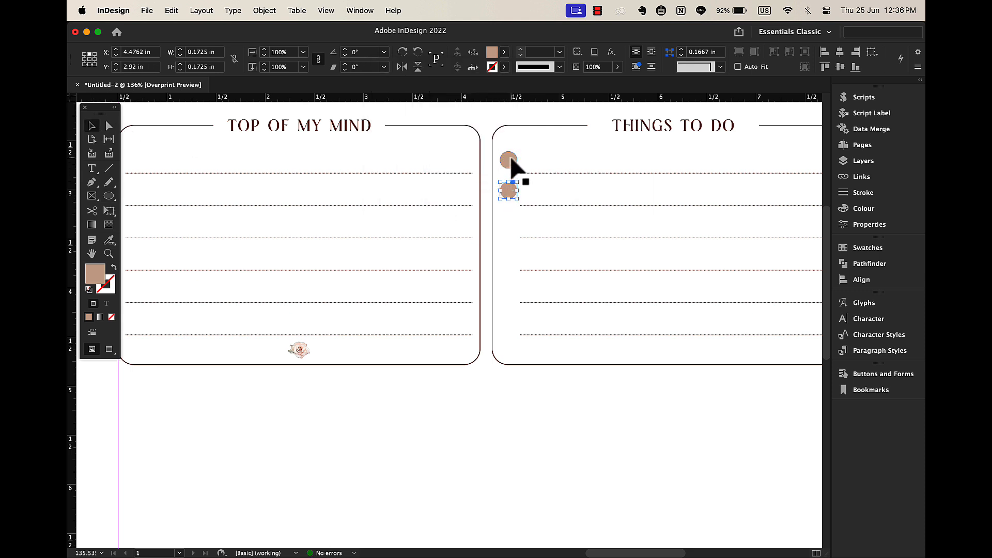
{"action": "left_click_drag", "start_coordinate": [509, 158], "coordinate": [515, 298]}
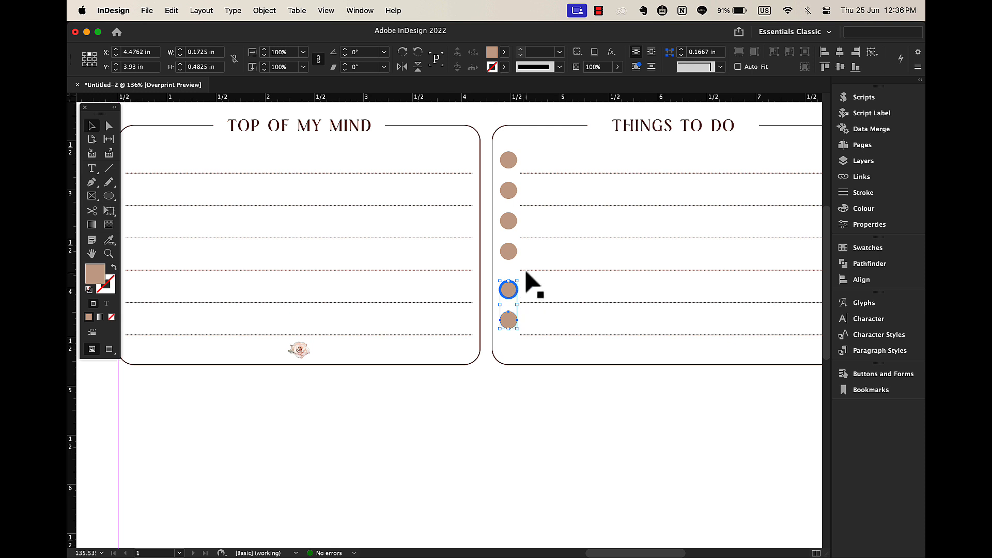
Step: Distribute the vertical spacing of all six bullet circles evenly in the THINGS TO DO box
{"action": "left_click", "coordinate": [509, 251], "text": "shift"}
{"action": "left_click", "coordinate": [511, 222], "text": "shift"}
{"action": "left_click", "coordinate": [510, 194], "text": "shift"}
{"action": "left_click", "coordinate": [509, 161], "text": "shift"}
{"action": "right_click", "coordinate": [510, 299]}
{"action": "left_click", "coordinate": [857, 281]}
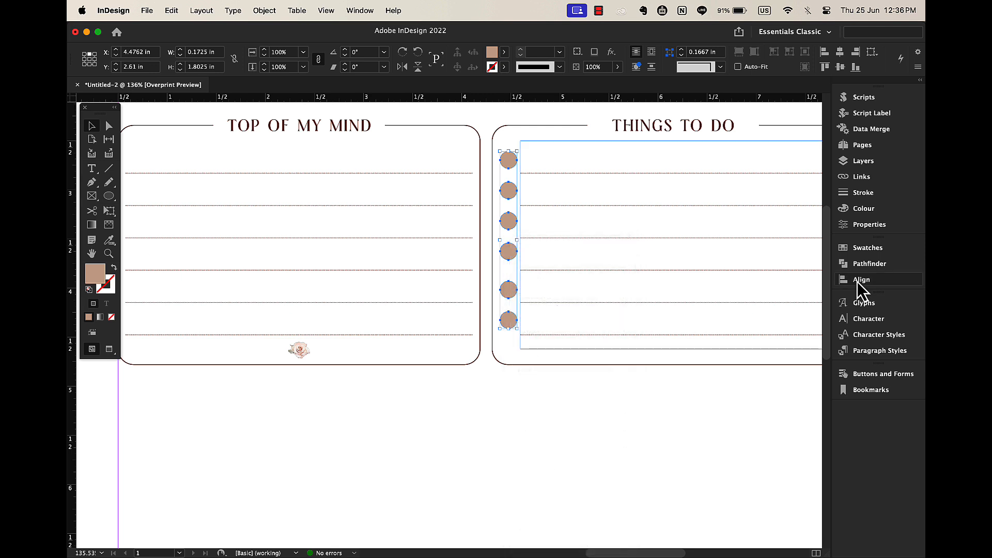
{"action": "left_click", "coordinate": [857, 281]}
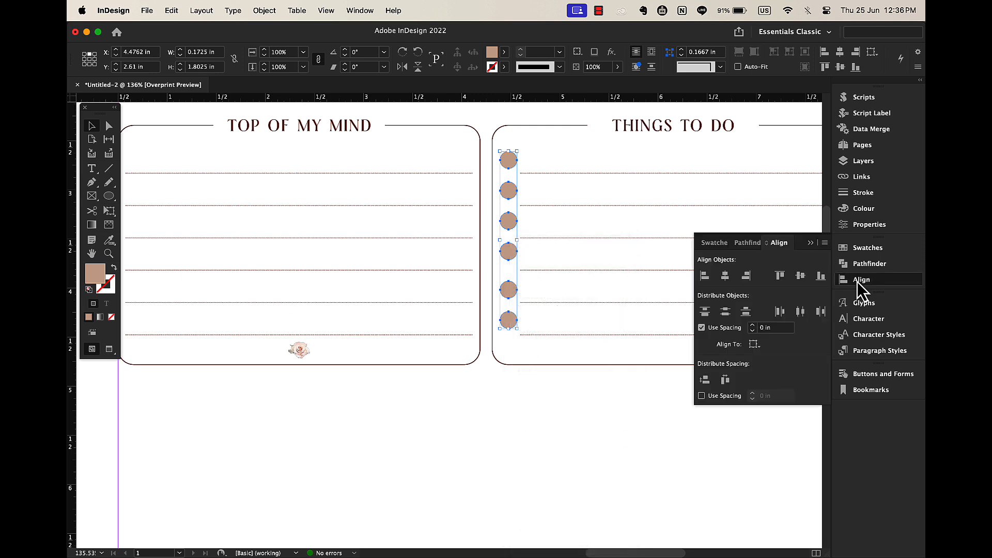
{"action": "left_click", "coordinate": [705, 381]}
{"action": "left_click", "coordinate": [490, 400]}
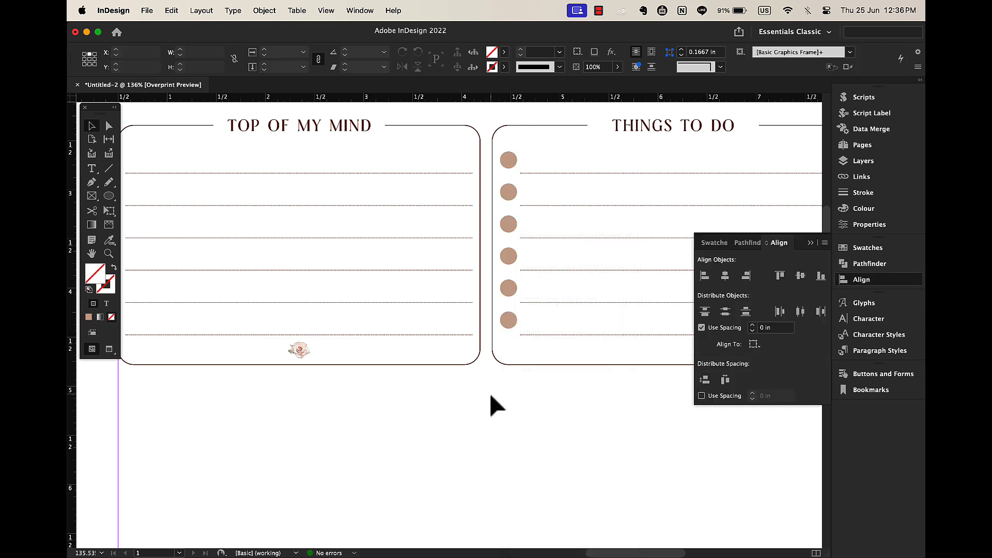
{"action": "scroll", "coordinate": [489, 396], "scroll_direction": "down", "scroll_amount": 5}
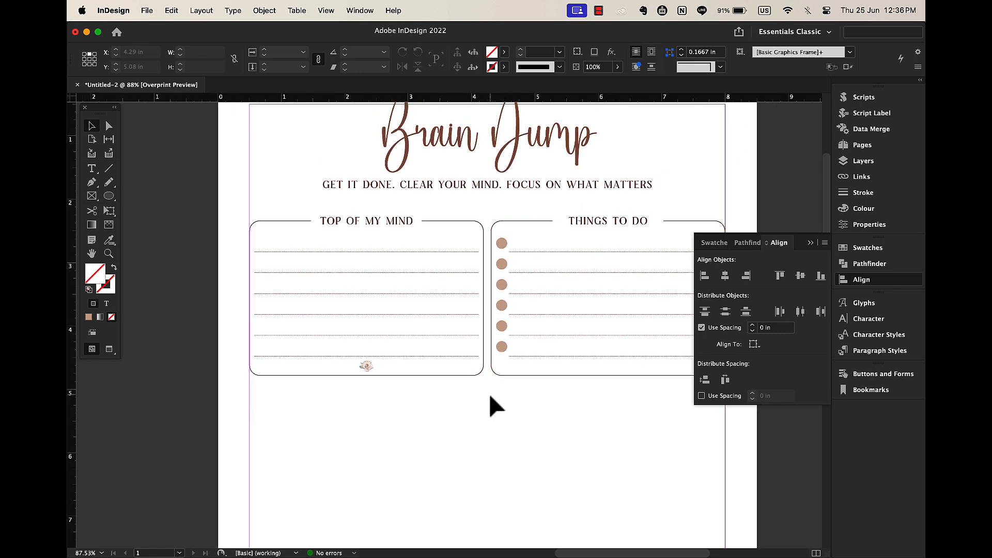
{"action": "scroll", "coordinate": [490, 396], "scroll_direction": "down", "scroll_amount": 1}
{"action": "scroll", "coordinate": [490, 396], "scroll_direction": "up", "scroll_amount": 3}
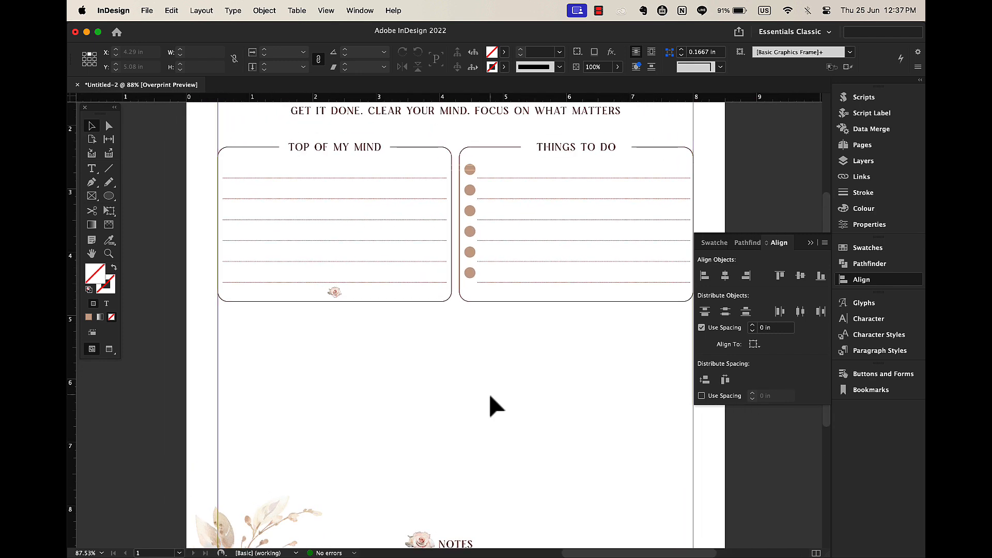
{"action": "left_click", "coordinate": [811, 242]}
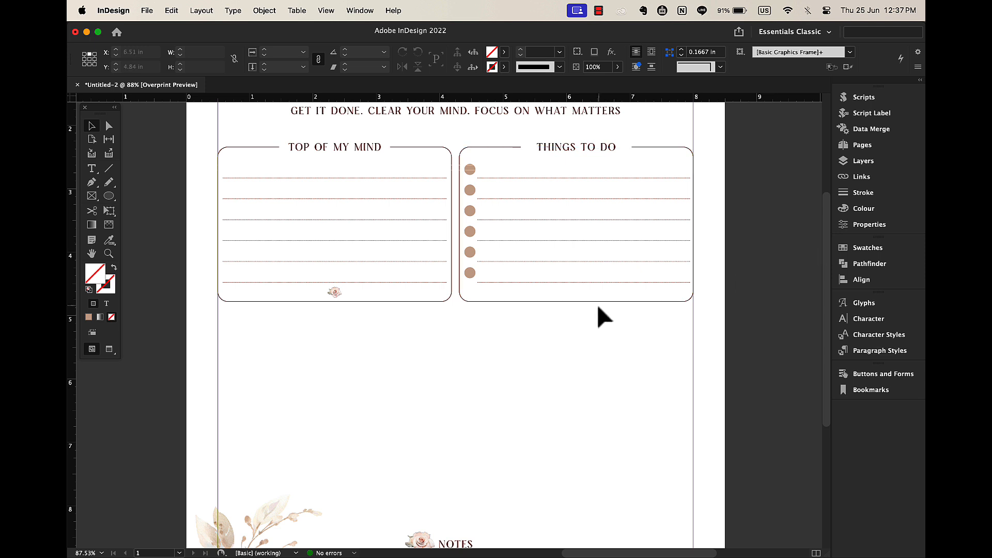
Step: Duplicate the TOP OF MY MIND box with its title and lines, without the rose, directly below the original at the left margin
{"action": "scroll", "coordinate": [600, 316], "scroll_direction": "down", "scroll_amount": 1}
{"action": "scroll", "coordinate": [599, 316], "scroll_direction": "down", "scroll_amount": 3}
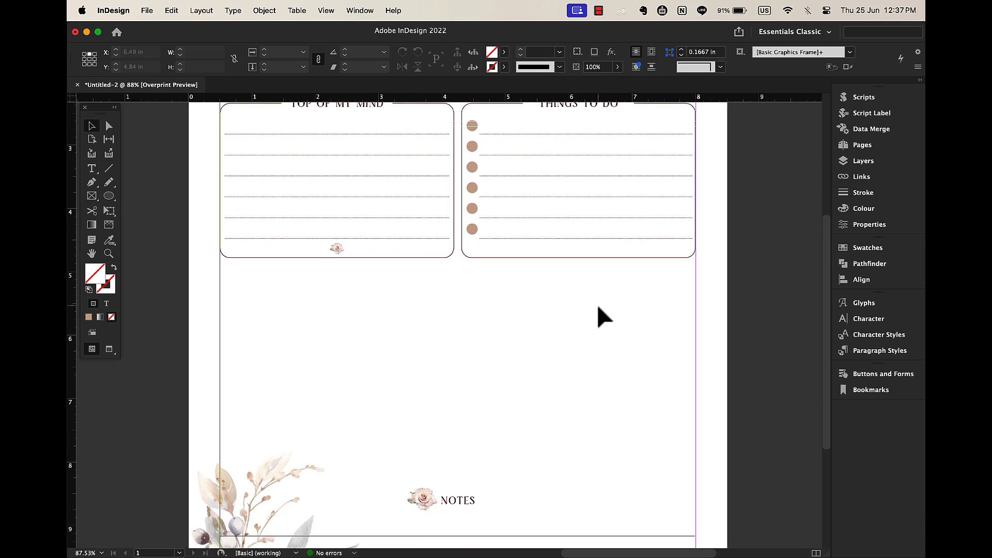
{"action": "scroll", "coordinate": [599, 316], "scroll_direction": "up", "scroll_amount": 4}
{"action": "scroll", "coordinate": [600, 316], "scroll_direction": "left", "scroll_amount": 2}
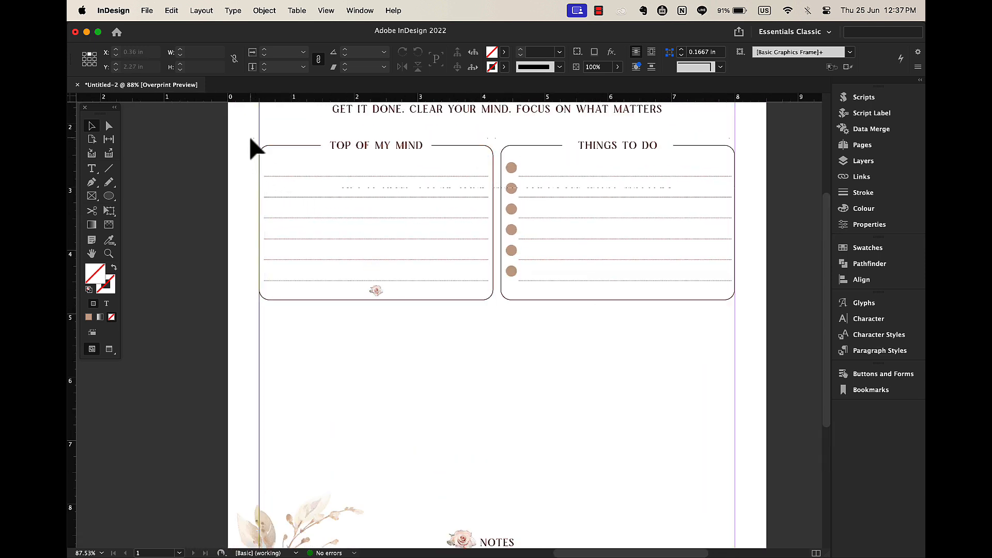
{"action": "left_click_drag", "start_coordinate": [250, 137], "coordinate": [422, 197]}
Step: Resize the lower box copy to about 2.33 in wide and 3.32 in high
{"action": "left_click_drag", "start_coordinate": [497, 279], "coordinate": [411, 283]}
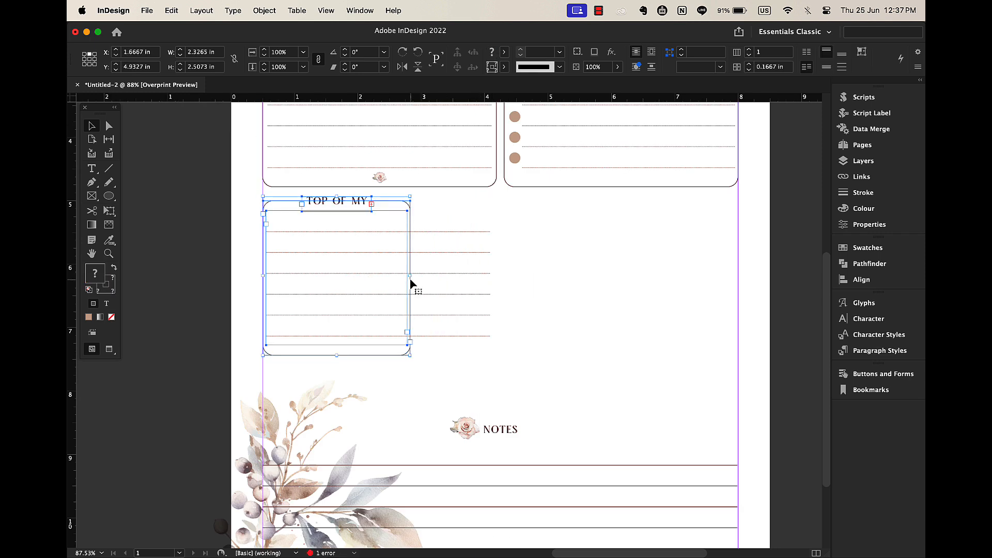
{"action": "left_click_drag", "start_coordinate": [335, 358], "coordinate": [338, 407]}
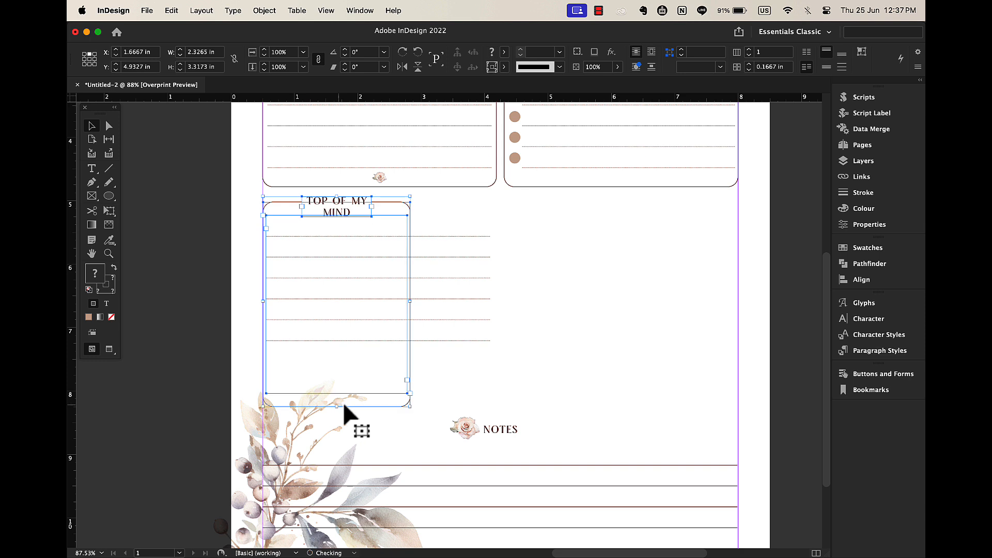
{"action": "left_click", "coordinate": [479, 324]}
Step: Retitle the lower box DON'T FORGET, with FORGET on a second line
{"action": "double_click", "coordinate": [383, 294]}
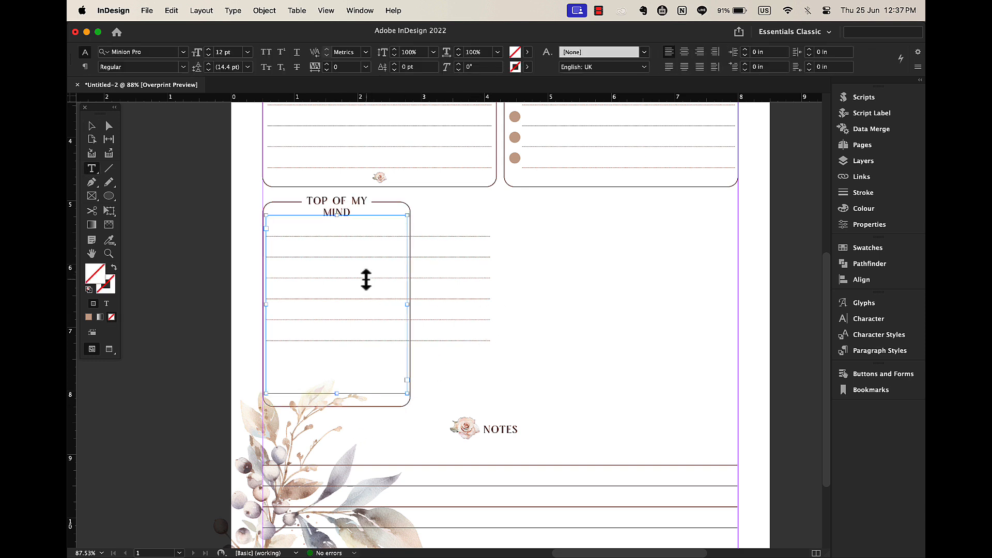
{"action": "left_click", "coordinate": [356, 198]}
{"action": "key", "text": "super+a"}
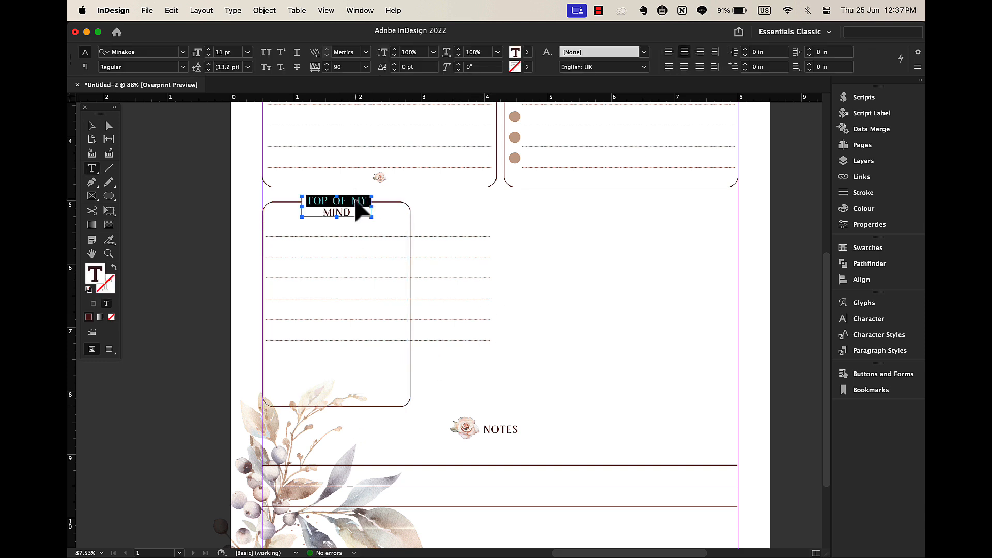
{"action": "type", "text": "DON’T"}
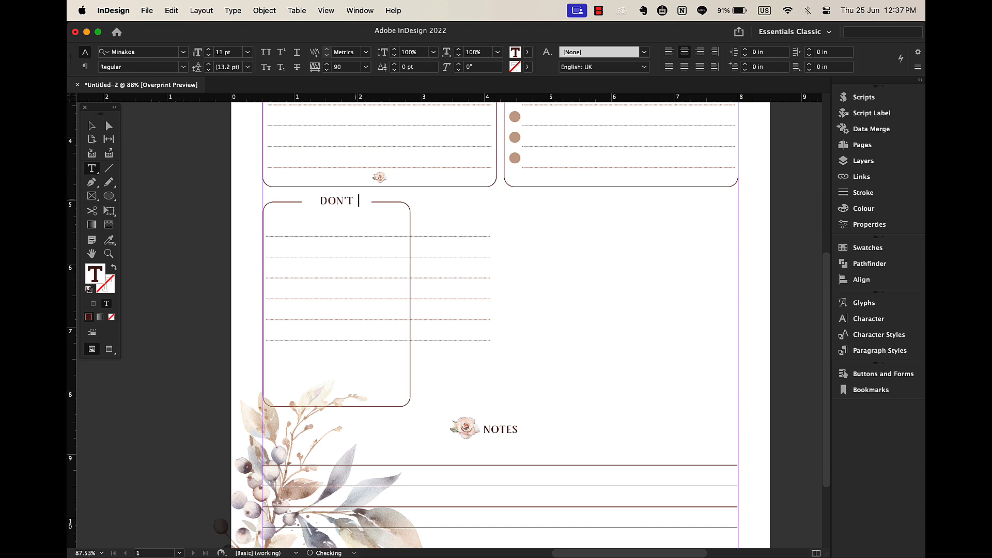
{"action": "type", "text": "'T FORGET"}
{"action": "left_click", "coordinate": [346, 200]}
{"action": "key", "text": "Return"}
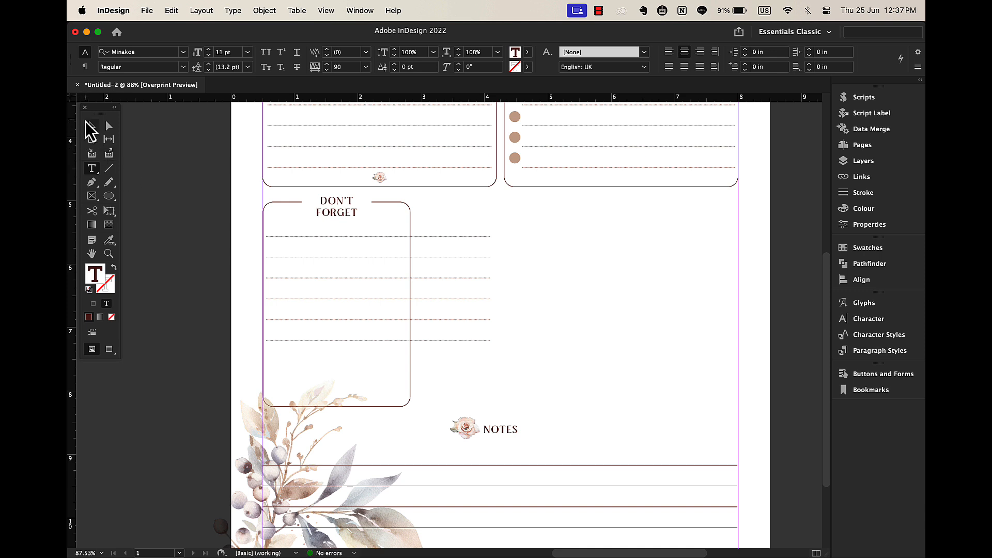
{"action": "left_click", "coordinate": [91, 126]}
{"action": "left_click", "coordinate": [442, 343]}
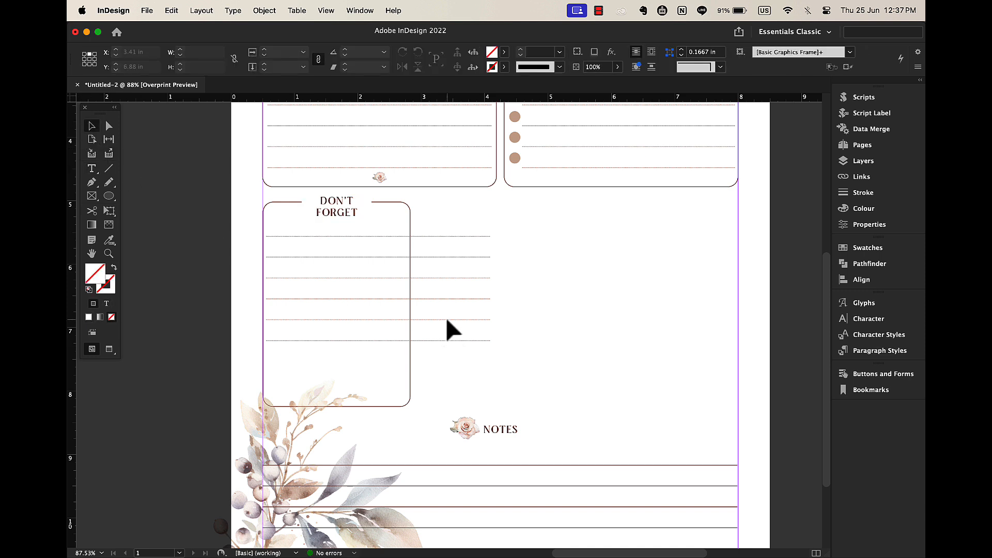
Step: Shorten the ruled lines to fit the width of the DON'T FORGET box
{"action": "double_click", "coordinate": [328, 270]}
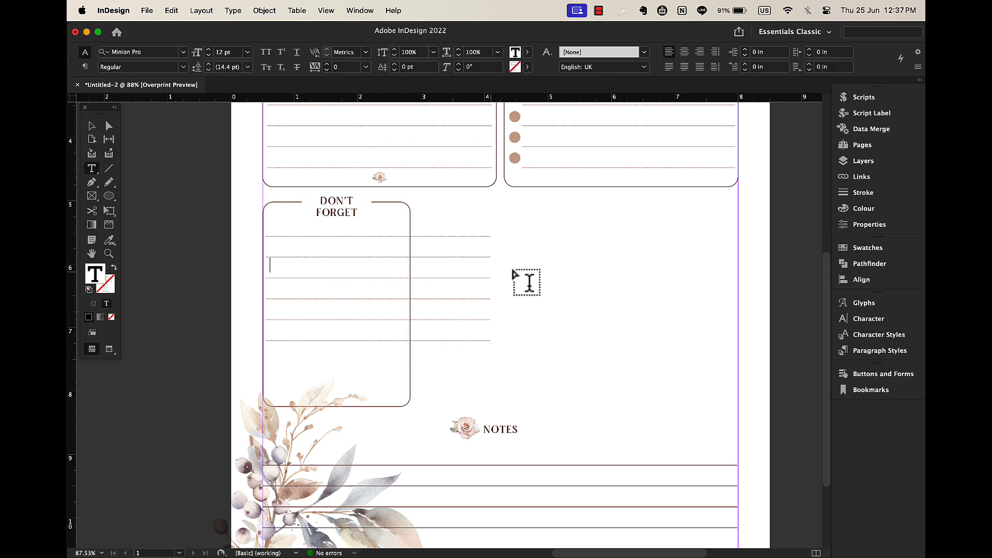
{"action": "left_click_drag", "start_coordinate": [487, 269], "coordinate": [404, 272]}
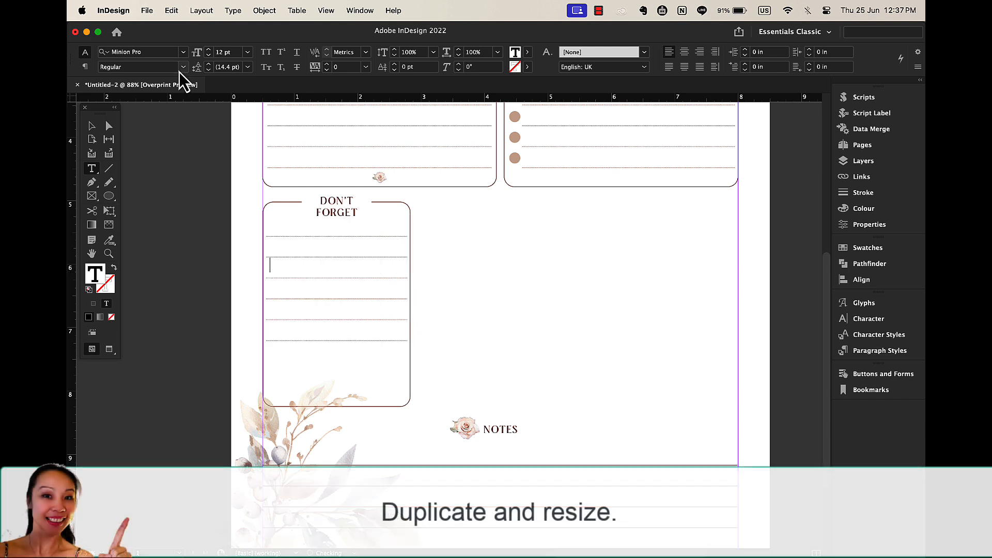
{"action": "left_click", "coordinate": [92, 127]}
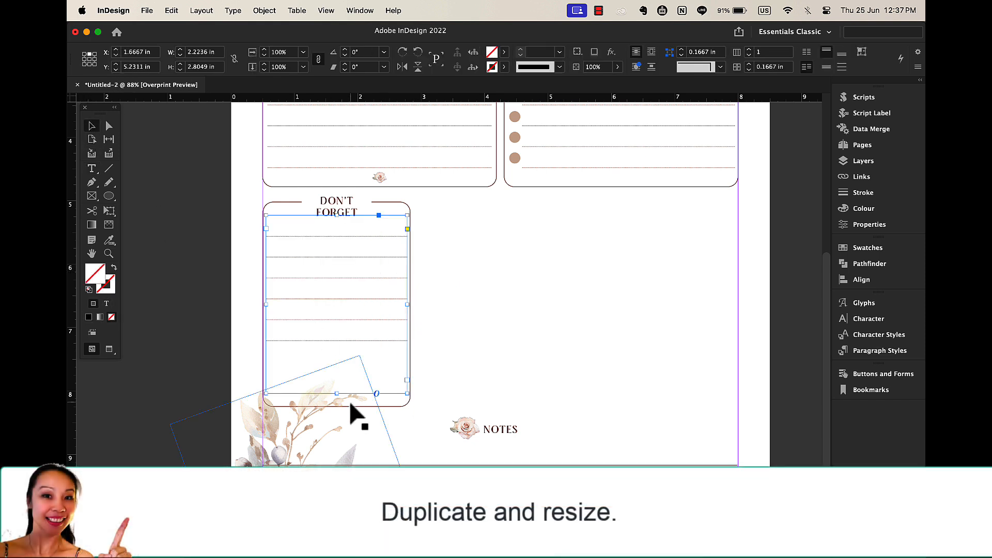
Step: Extend the DON'T FORGET line frame down to about 2.97 in high and nudge it slightly up inside the box
{"action": "left_click_drag", "start_coordinate": [337, 393], "coordinate": [337, 403]}
{"action": "left_click", "coordinate": [122, 159]}
{"action": "left_click", "coordinate": [394, 398]}
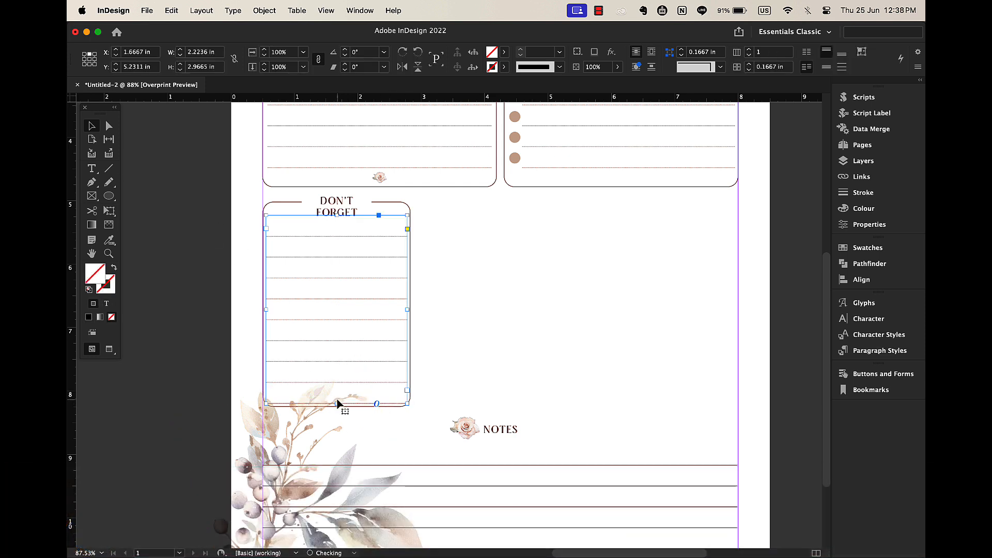
{"action": "key", "text": "Up"}
{"action": "key", "text": "Up"}
{"action": "key", "text": "Up"}
{"action": "left_click", "coordinate": [473, 347]}
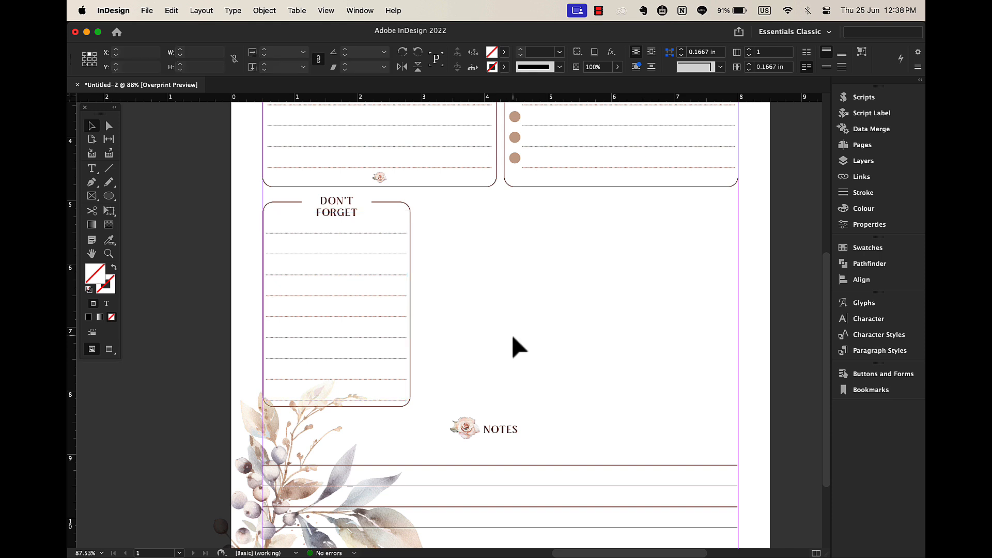
Step: Duplicate the DON'T FORGET box and its title, without the ruled lines, directly beside it in the same row
{"action": "mouse_move", "coordinate": [437, 198]}
{"action": "left_mouse_down"}
{"action": "mouse_move", "coordinate": [335, 201]}
{"action": "mouse_move", "coordinate": [331, 213]}
{"action": "mouse_move", "coordinate": [500, 211]}
{"action": "mouse_move", "coordinate": [499, 223]}
{"action": "left_mouse_up"}
{"action": "key", "text": "super+z"}
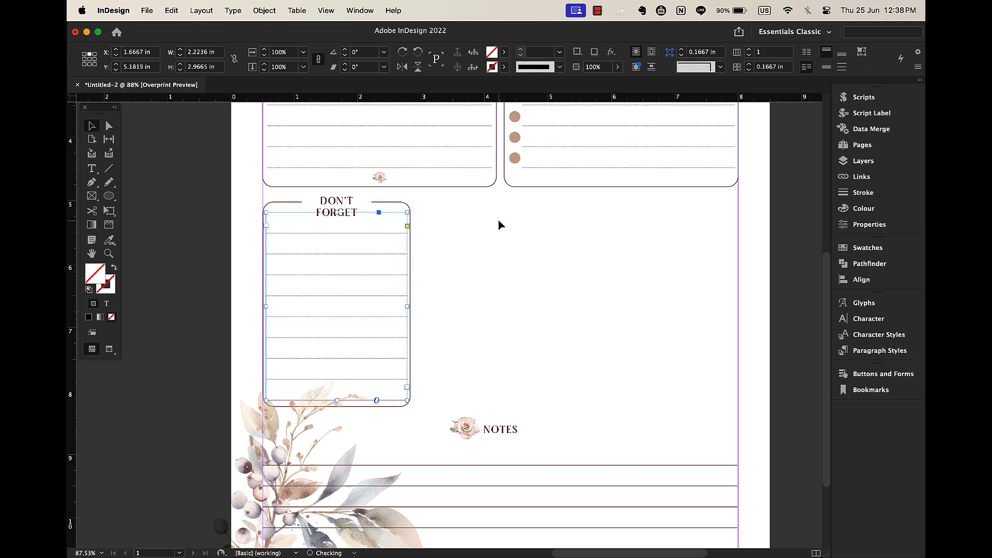
{"action": "left_click", "coordinate": [402, 212]}
{"action": "left_click", "coordinate": [346, 207], "text": "shift"}
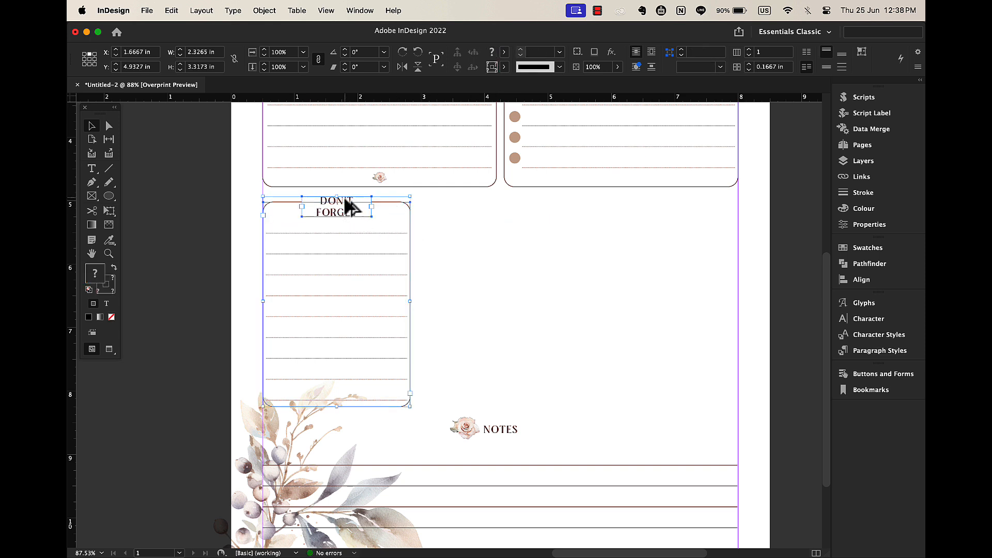
{"action": "left_click_drag", "start_coordinate": [352, 207], "coordinate": [508, 201]}
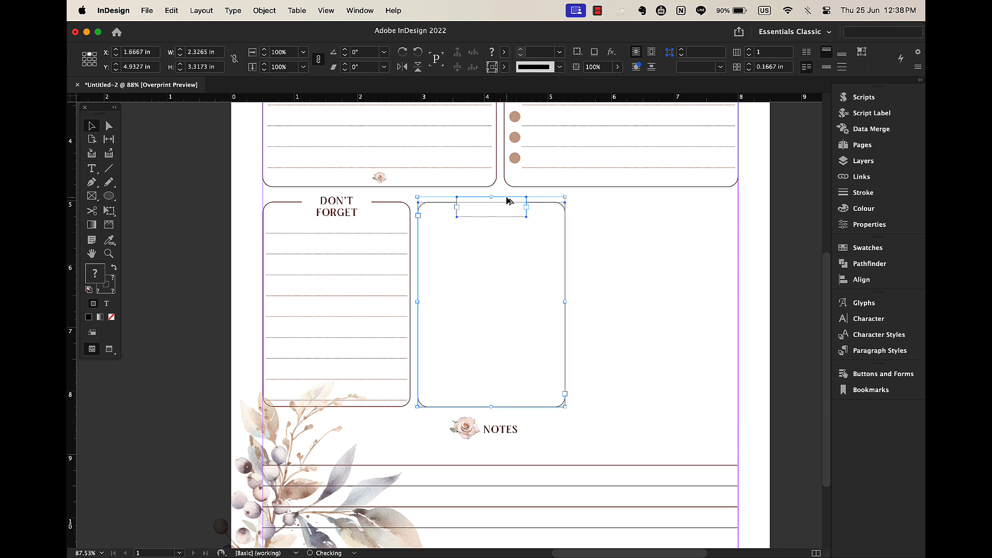
Step: Retitle the new middle box IDEAS and nudge the title down to line up with the box's upper border
{"action": "double_click", "coordinate": [508, 202]}
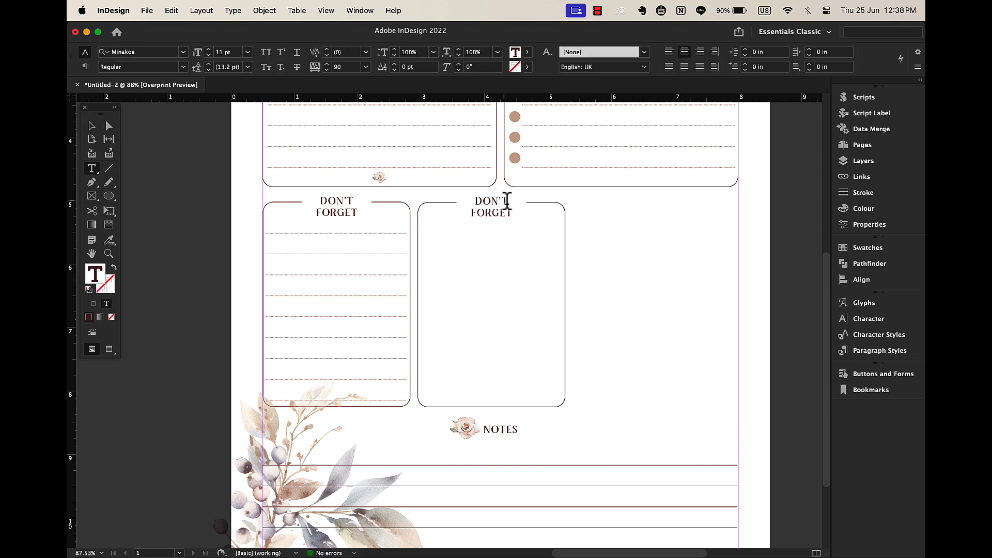
{"action": "key", "text": "super+a"}
{"action": "type", "text": "IDE"}
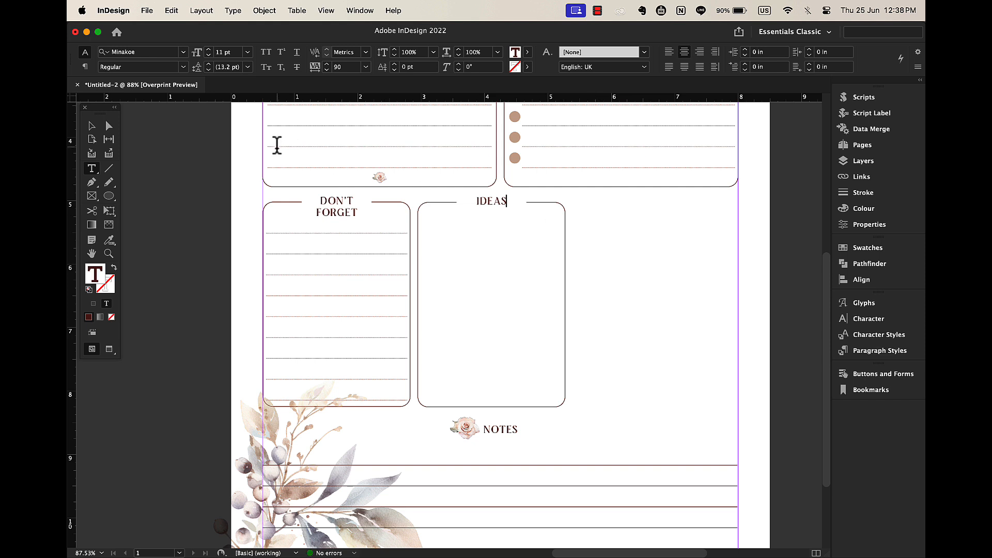
{"action": "type", "text": "AS"}
{"action": "left_click", "coordinate": [92, 125]}
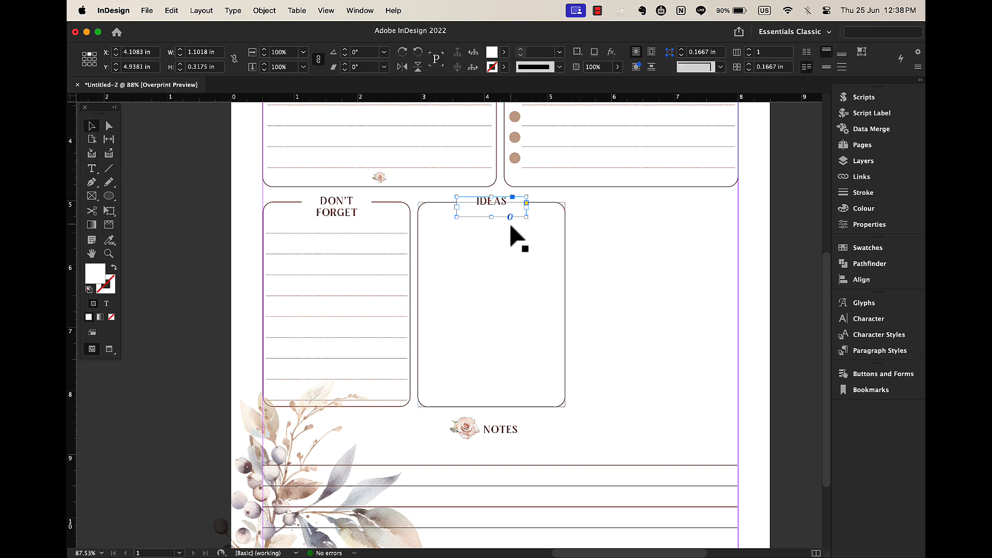
{"action": "key", "text": "Down"}
{"action": "key", "text": "Down"}
{"action": "key", "text": "Up"}
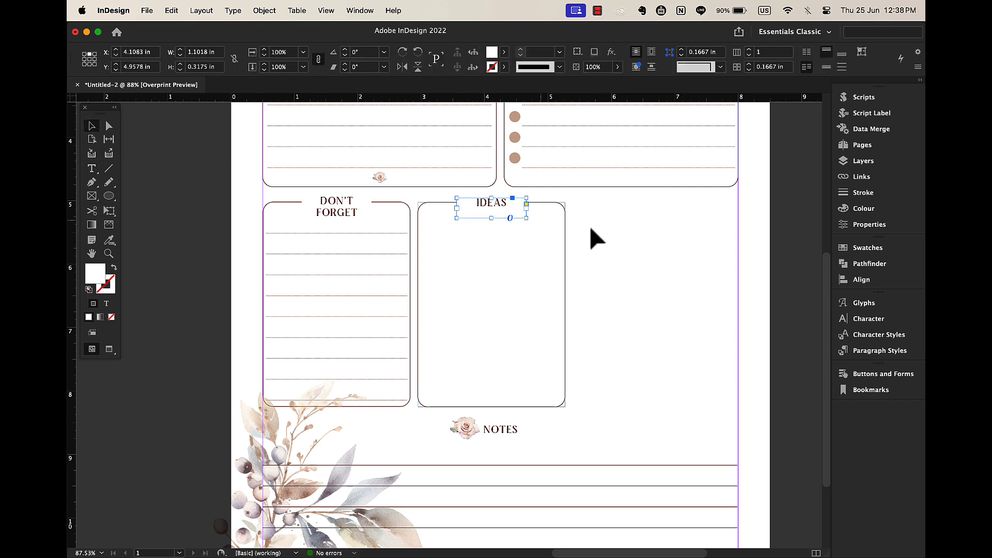
{"action": "left_click", "coordinate": [591, 229]}
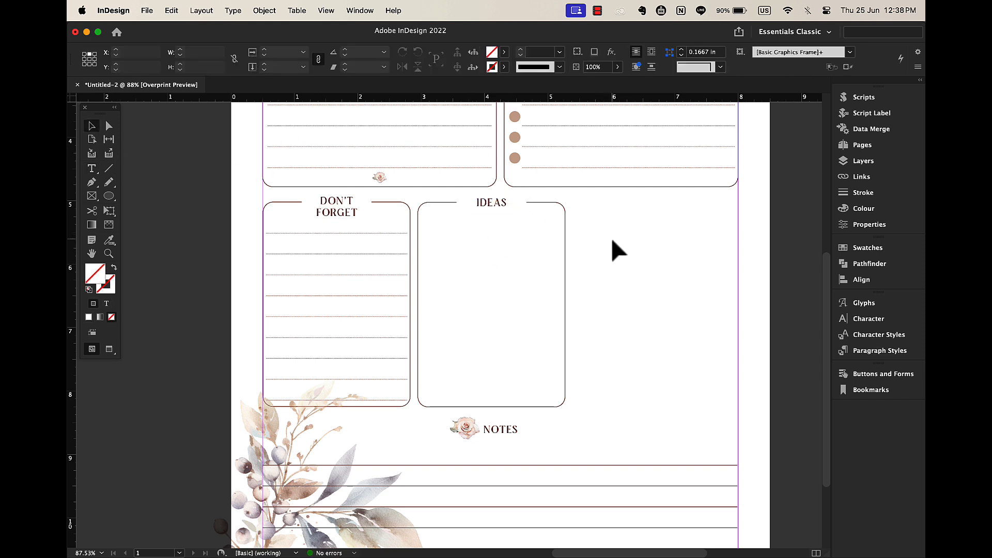
Step: Fill the middle box with the light tan C=16 M=26 Y=31 theme swatch and lower its opacity to 14%
{"action": "left_click", "coordinate": [563, 330]}
{"action": "left_click", "coordinate": [505, 52]}
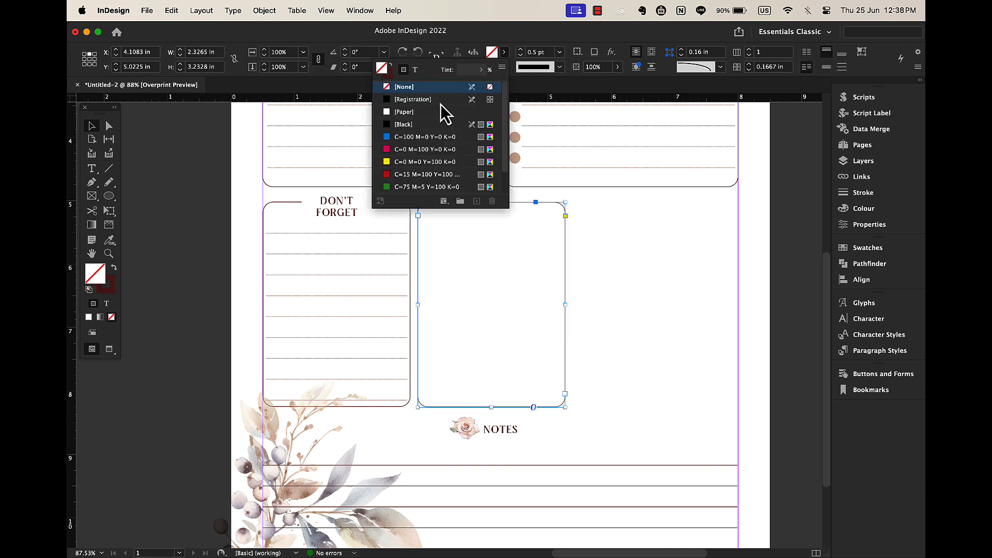
{"action": "scroll", "coordinate": [427, 178], "scroll_direction": "down", "scroll_amount": 2}
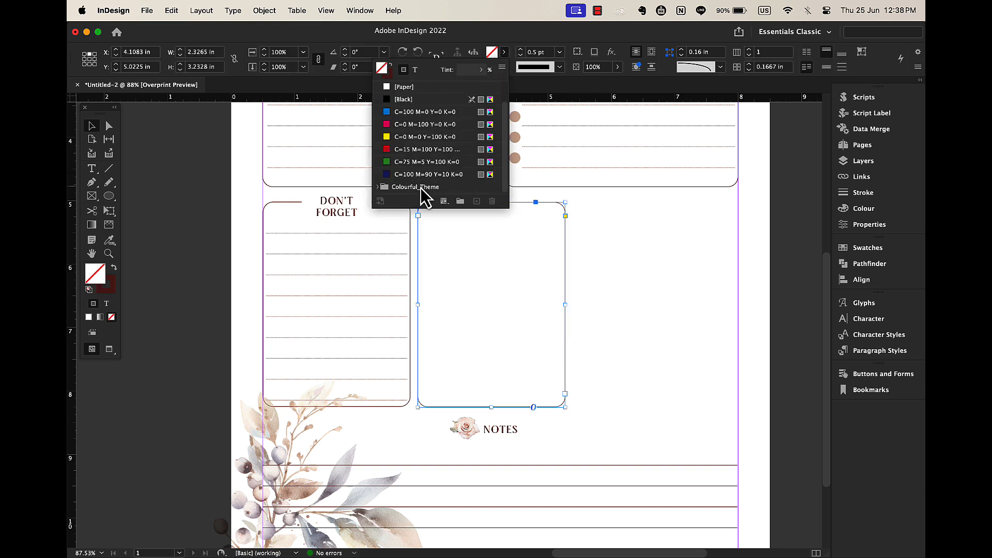
{"action": "scroll", "coordinate": [378, 188], "scroll_direction": "down", "scroll_amount": 5}
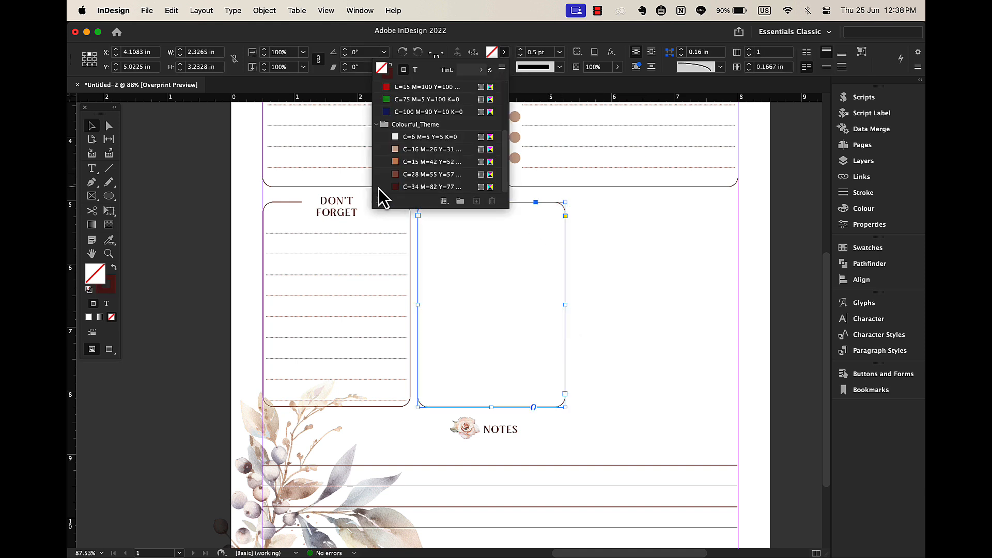
{"action": "left_click", "coordinate": [411, 150]}
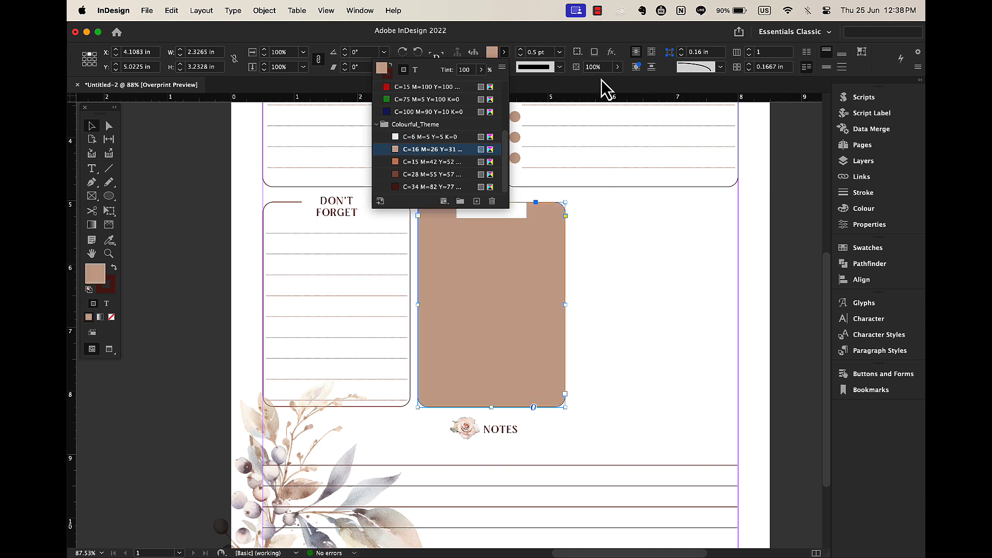
{"action": "left_click", "coordinate": [618, 67]}
{"action": "left_click_drag", "start_coordinate": [618, 81], "coordinate": [564, 82]}
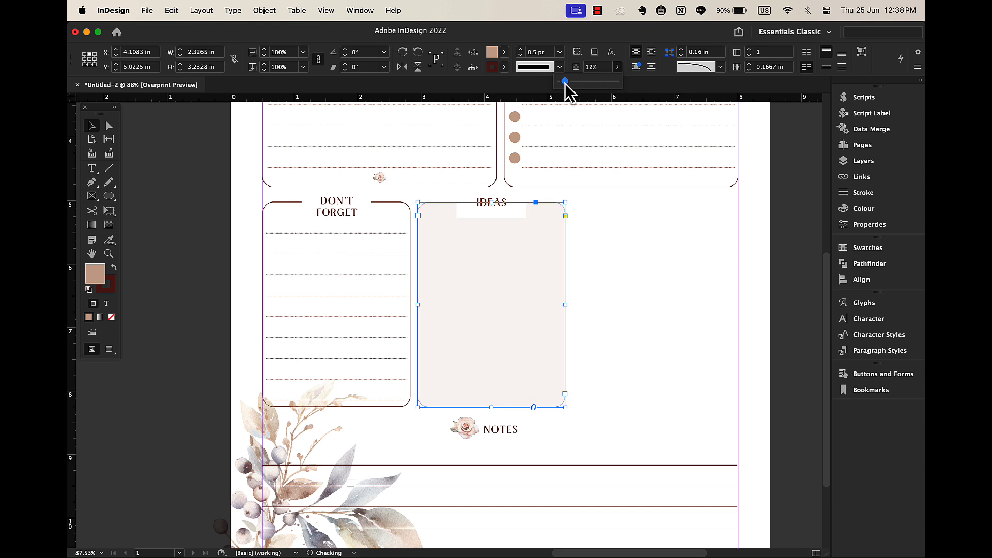
{"action": "left_click", "coordinate": [512, 210]}
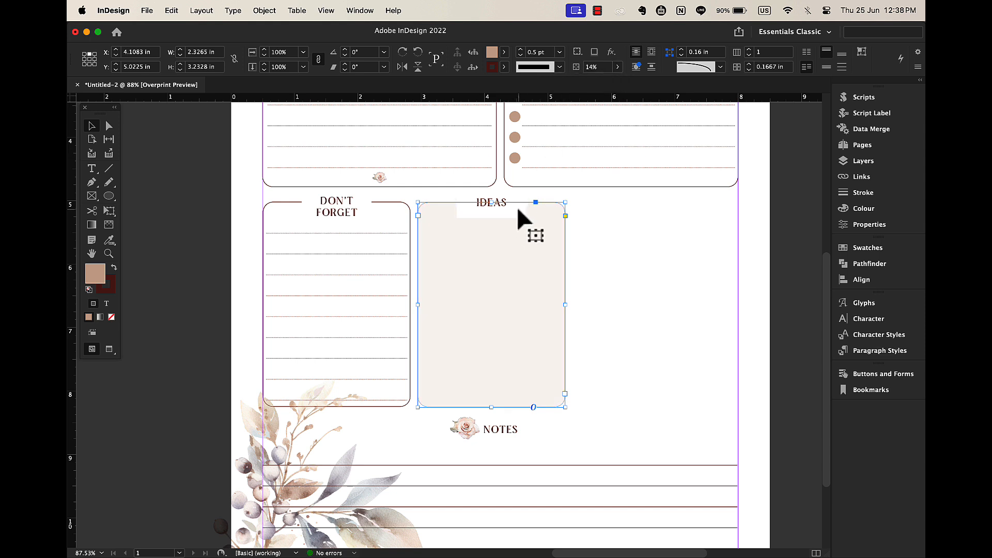
Step: Remove the white fill from the IDEAS title frame by setting it to None
{"action": "left_click", "coordinate": [508, 203]}
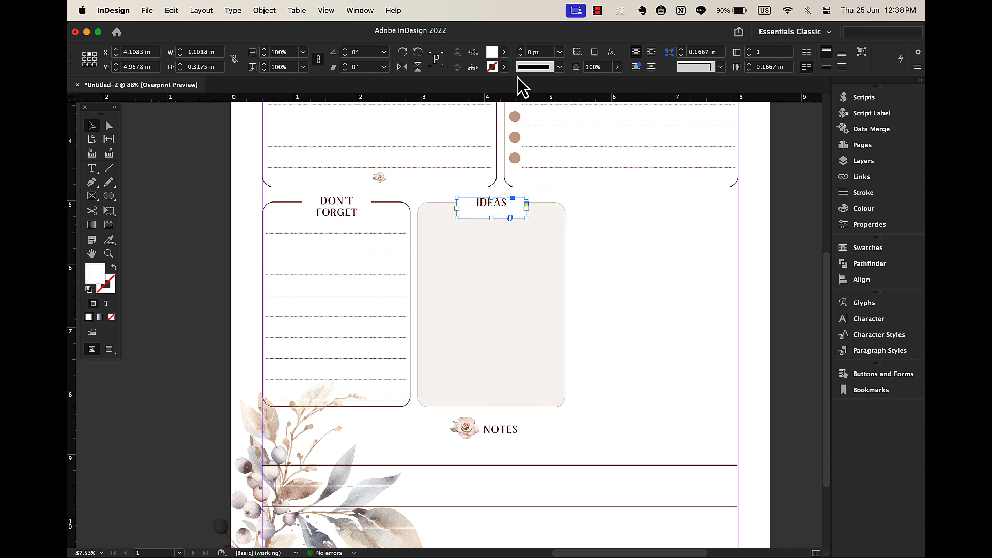
{"action": "left_click", "coordinate": [501, 51]}
{"action": "left_click", "coordinate": [395, 86]}
{"action": "left_click", "coordinate": [644, 226]}
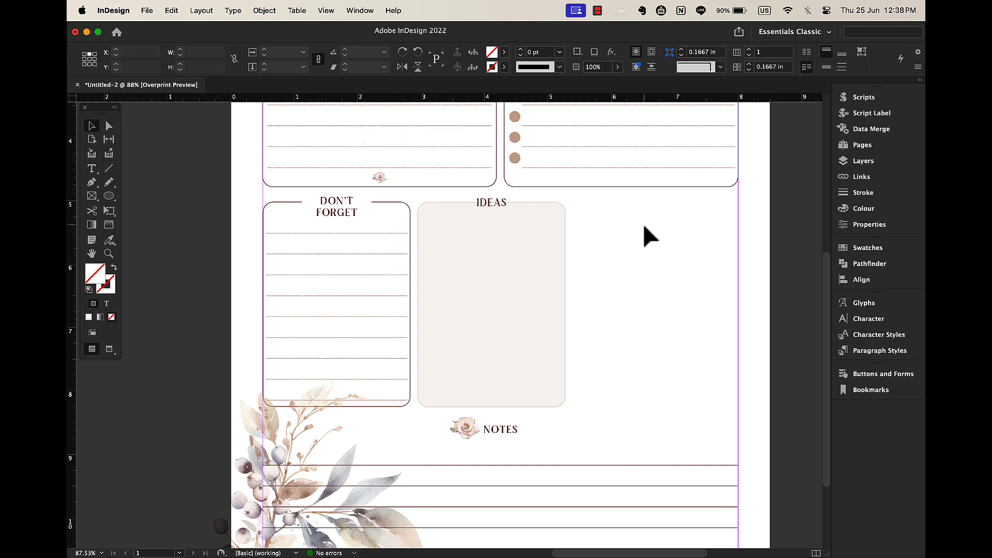
Step: Replace the IDEAS title with a copy of the Brain Dump script title over the tinted box, reading Ideas
{"action": "left_click", "coordinate": [503, 207]}
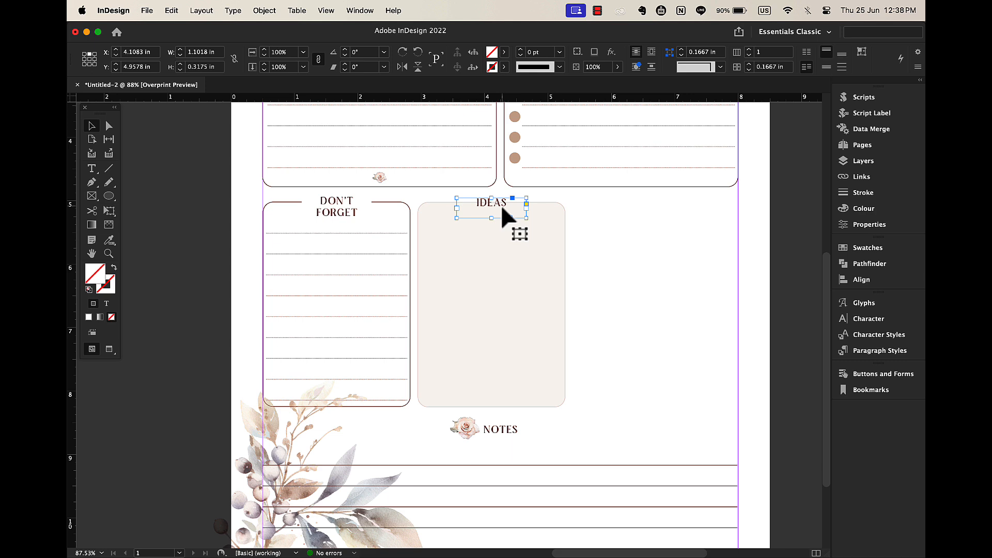
{"action": "key", "text": "BackSpace"}
{"action": "scroll", "coordinate": [503, 217], "scroll_direction": "up", "scroll_amount": 5}
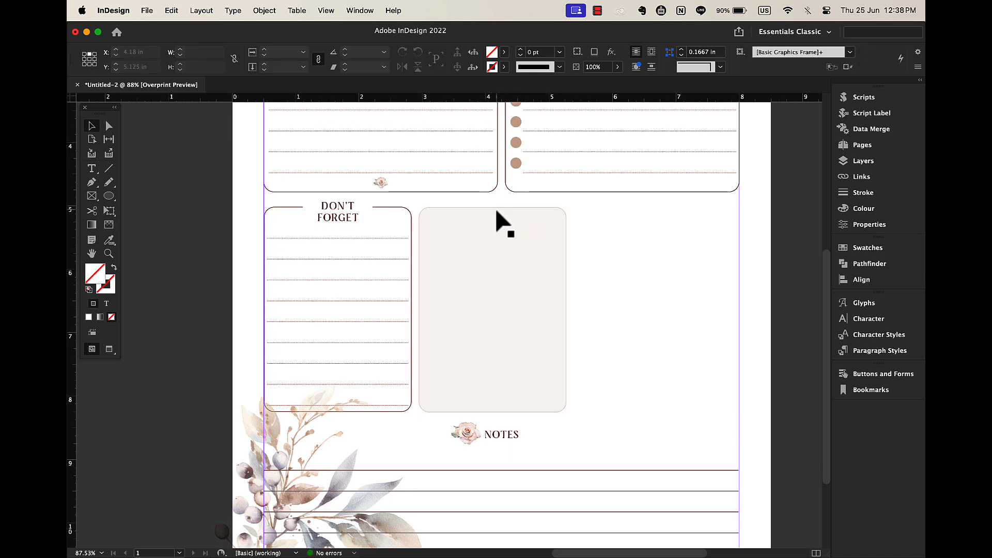
{"action": "left_click", "coordinate": [505, 188]}
{"action": "left_click_drag", "start_coordinate": [505, 188], "coordinate": [515, 477]}
{"action": "triple_click", "coordinate": [515, 477]}
{"action": "type", "text": "Ide"}
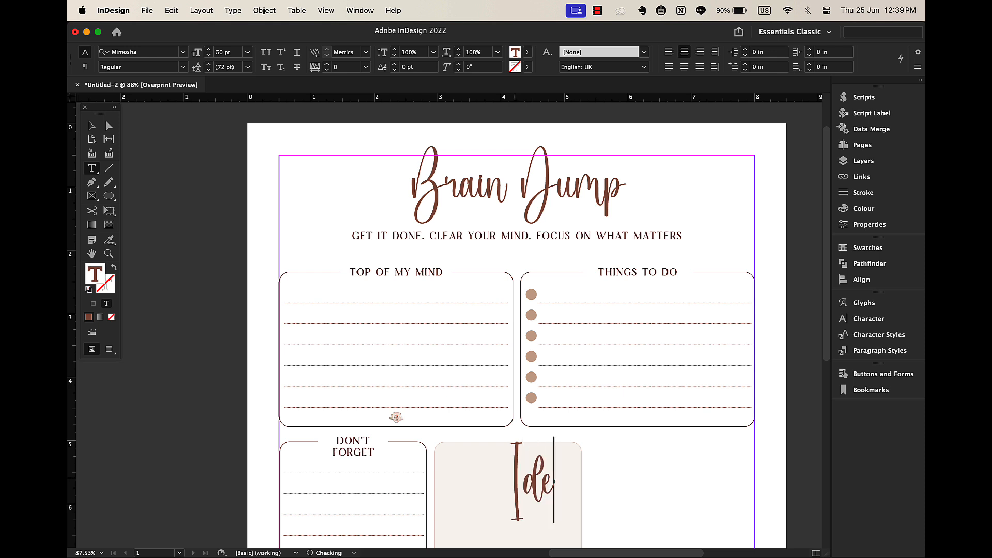
{"action": "type", "text": "as"}
Step: Set the Ideas script text to 14 pt with a tracking of 40
{"action": "key", "text": "super+a"}
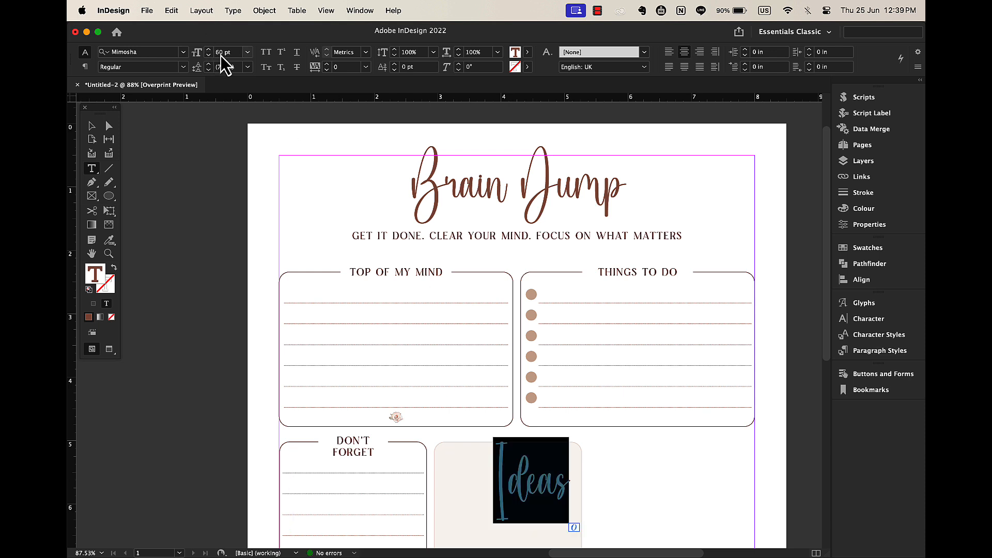
{"action": "left_click", "coordinate": [248, 52]}
{"action": "left_click", "coordinate": [234, 128]}
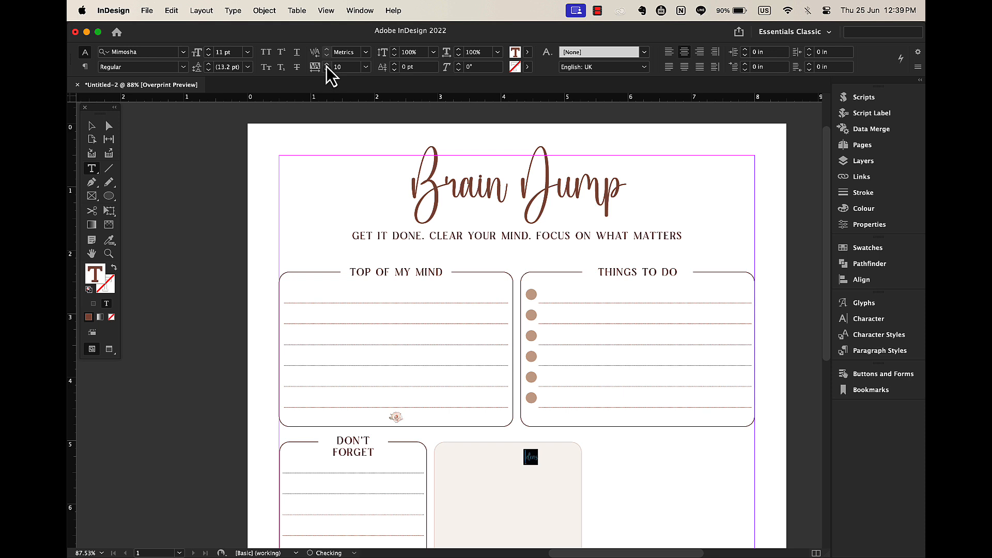
{"action": "left_click", "coordinate": [248, 52]}
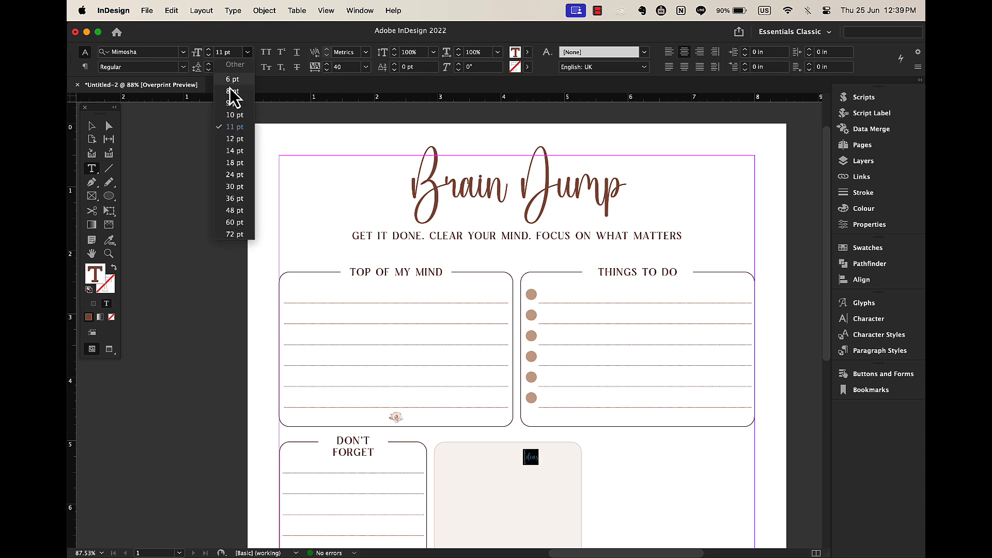
{"action": "left_click", "coordinate": [238, 155]}
{"action": "left_click", "coordinate": [92, 126]}
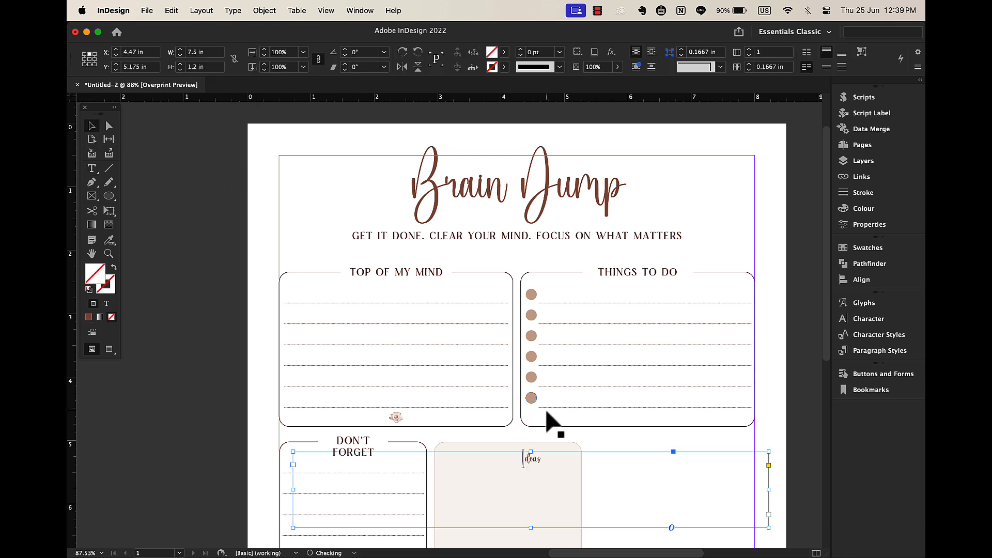
Step: Fit the Ideas frame to its text and centre it near the upper edge inside the tinted box
{"action": "double_click", "coordinate": [768, 527]}
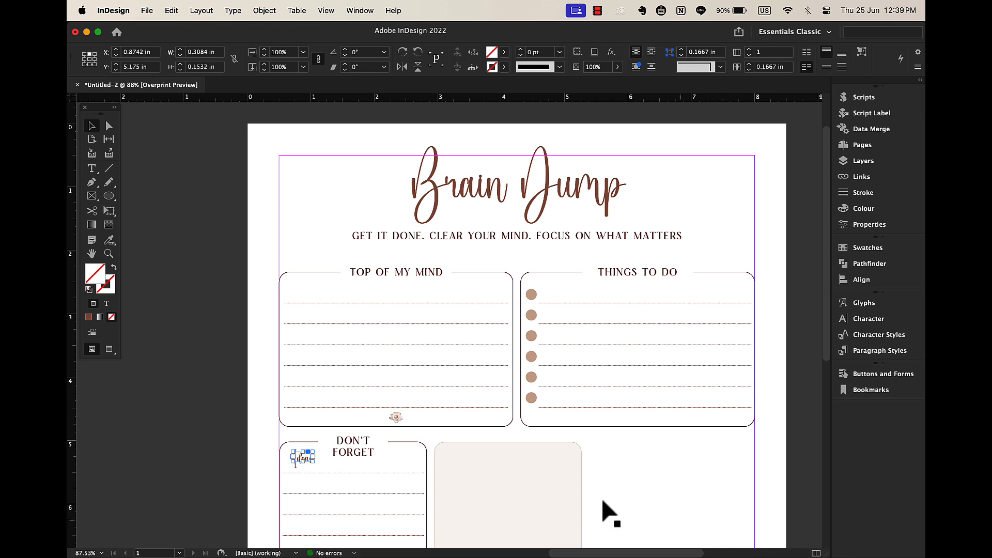
{"action": "left_click_drag", "start_coordinate": [308, 461], "coordinate": [513, 455]}
Step: Copy the rose beside NOTES into the tinted box's upper-right corner and move the Ideas title next to it
{"action": "scroll", "coordinate": [512, 451], "scroll_direction": "down", "scroll_amount": 8}
{"action": "scroll", "coordinate": [512, 450], "scroll_direction": "right", "scroll_amount": 1}
{"action": "left_click", "coordinate": [448, 469]}
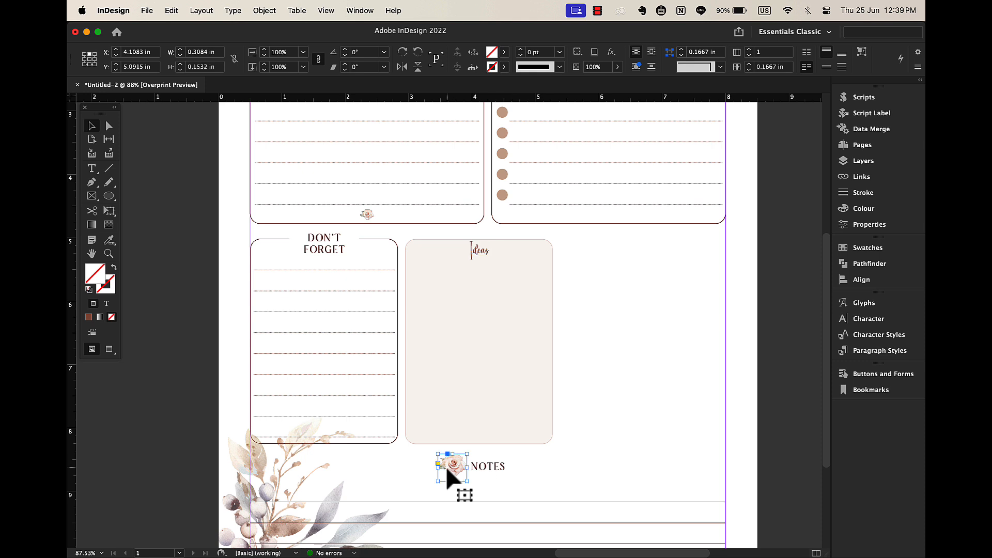
{"action": "left_click_drag", "start_coordinate": [448, 471], "coordinate": [531, 258]}
{"action": "left_click", "coordinate": [475, 251]}
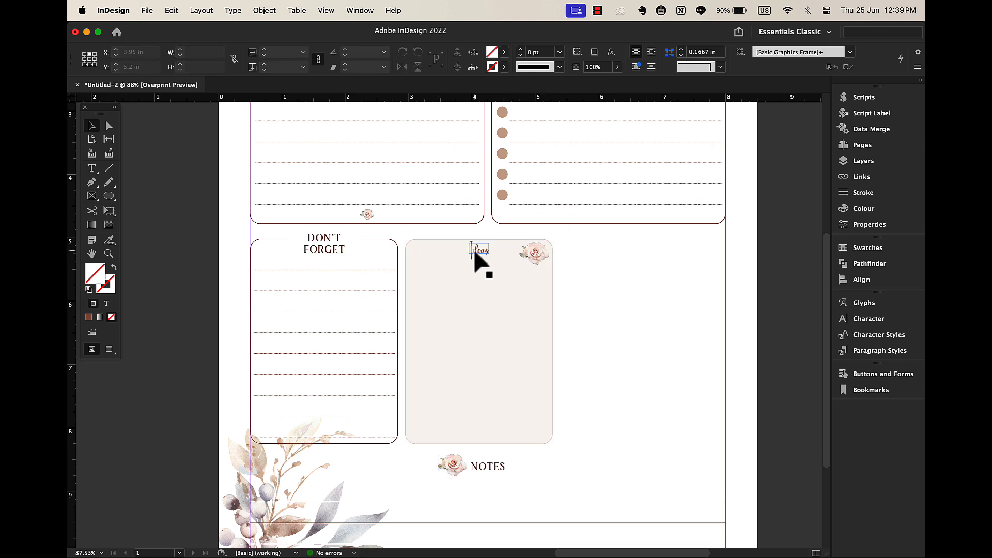
{"action": "left_click_drag", "start_coordinate": [475, 251], "coordinate": [503, 256]}
Step: Duplicate the DON'T FORGET box and its title, without the ruled lines, against the right page margin
{"action": "left_click", "coordinate": [602, 252]}
{"action": "left_click", "coordinate": [317, 250]}
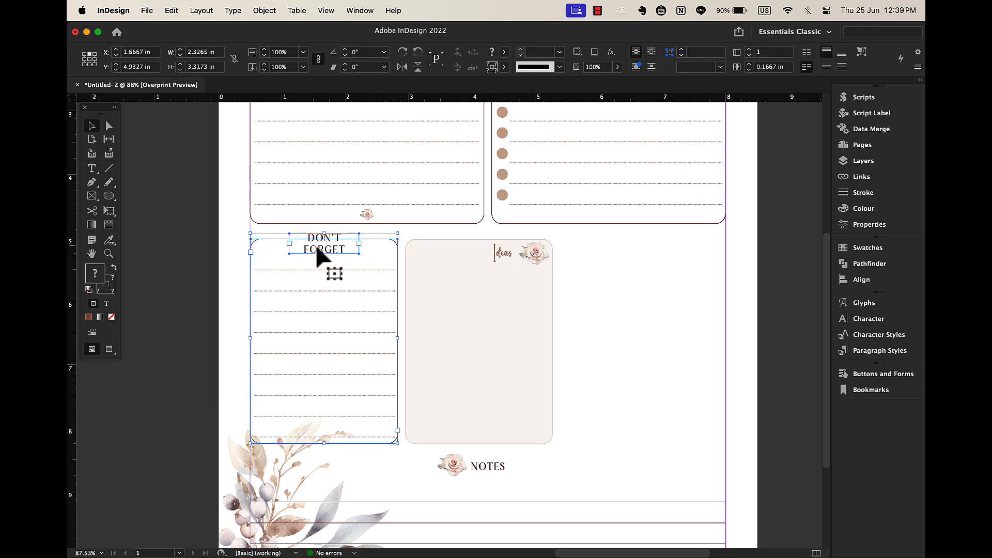
{"action": "left_click_drag", "start_coordinate": [317, 249], "coordinate": [646, 248]}
Step: Widen the tinted box to 2.615 in and shift the Ideas title and rose into its upper-right corner
{"action": "left_click", "coordinate": [530, 312]}
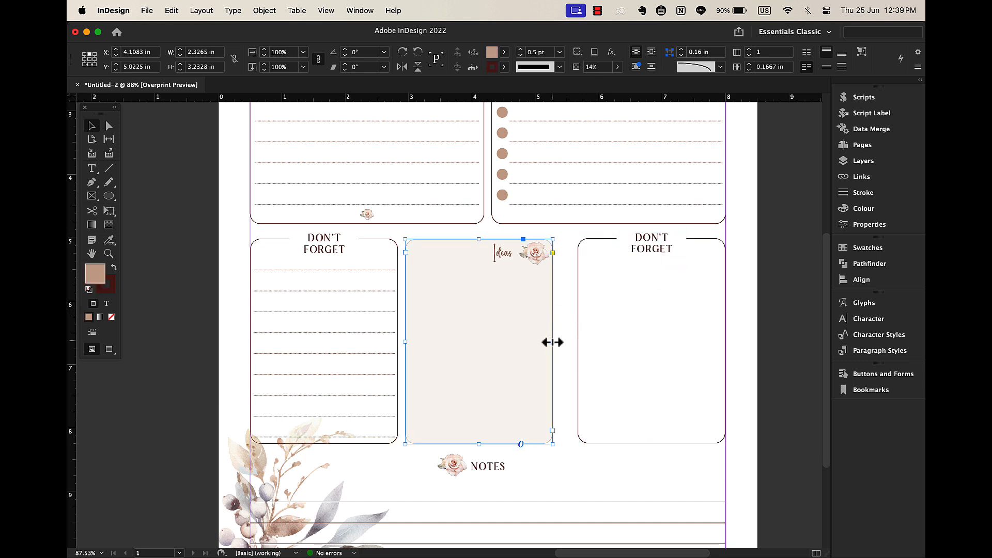
{"action": "left_click_drag", "start_coordinate": [553, 341], "coordinate": [571, 340]}
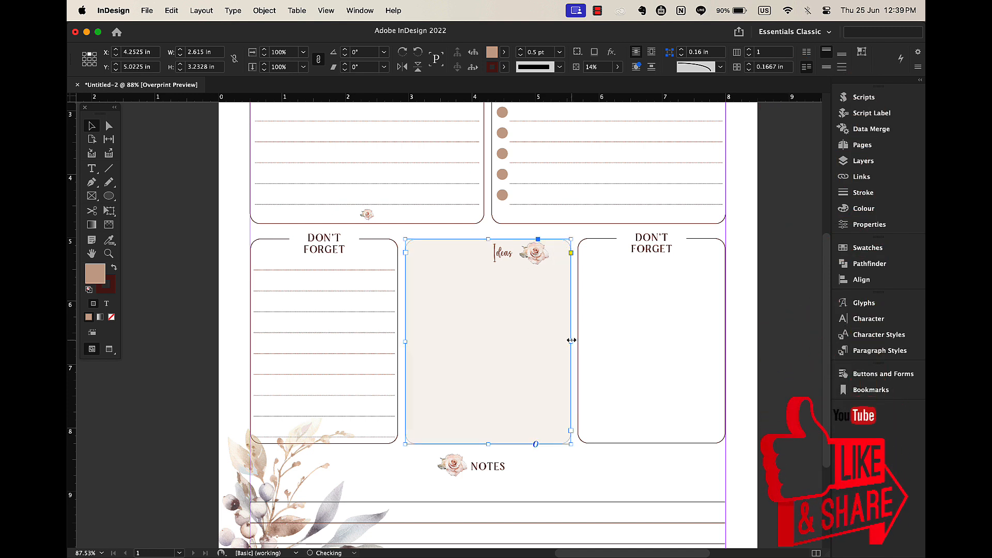
{"action": "left_click_drag", "start_coordinate": [507, 259], "coordinate": [551, 255]}
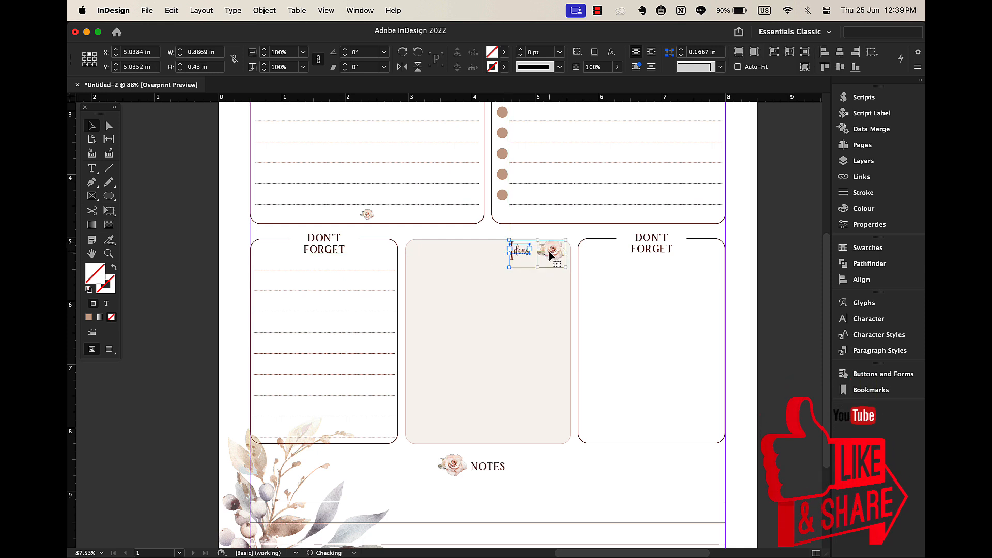
{"action": "key", "text": "Down"}
{"action": "key", "text": "Down"}
Step: Change the title of the copied box beside the tinted box to FOR LATER
{"action": "triple_click", "coordinate": [651, 249]}
{"action": "key", "text": "super+a"}
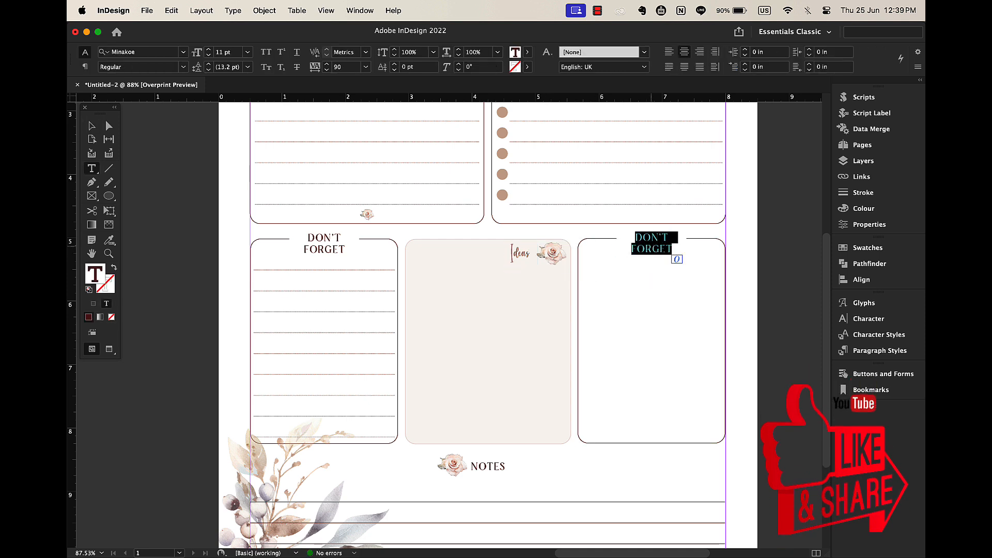
{"action": "type", "text": "for l"}
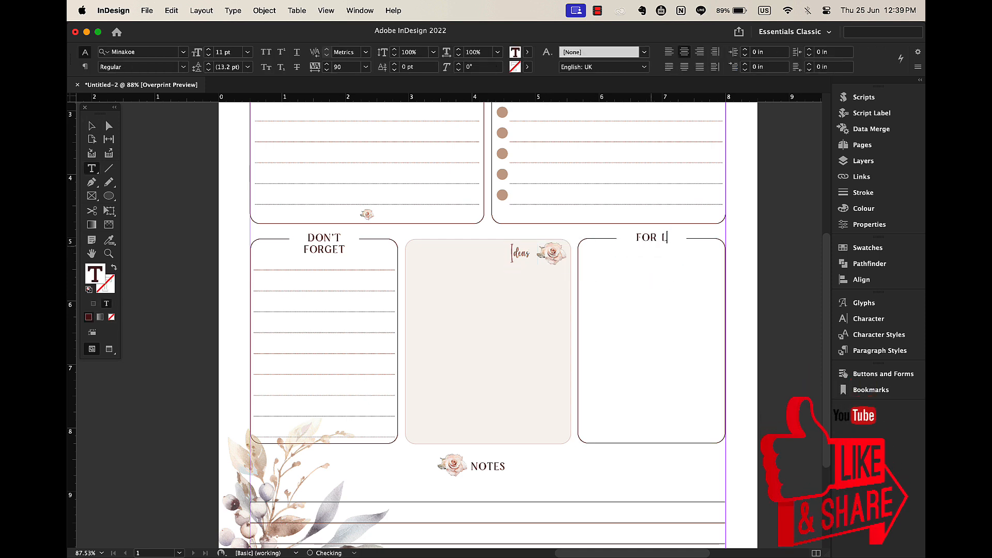
{"action": "type", "text": "ater"}
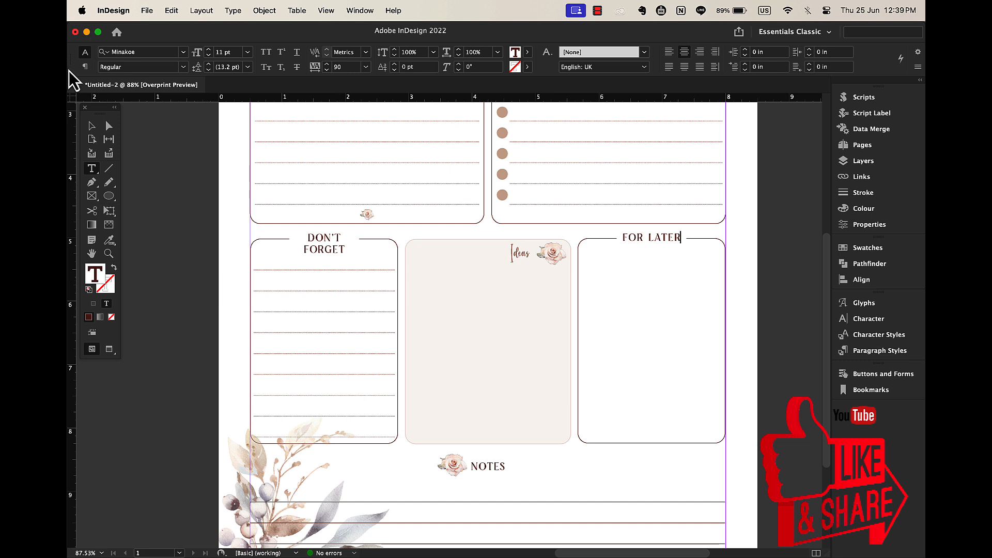
{"action": "left_click", "coordinate": [91, 127]}
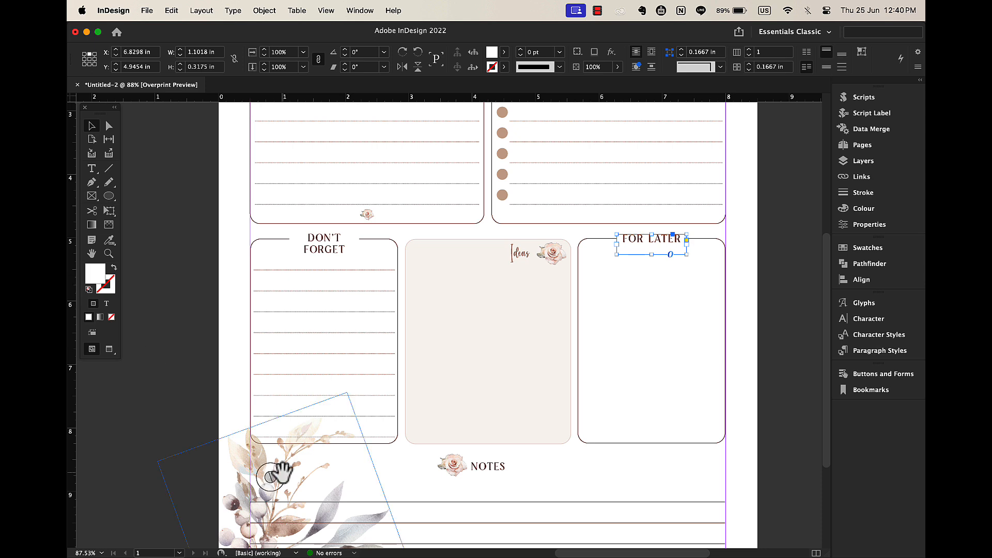
{"action": "left_click", "coordinate": [188, 160]}
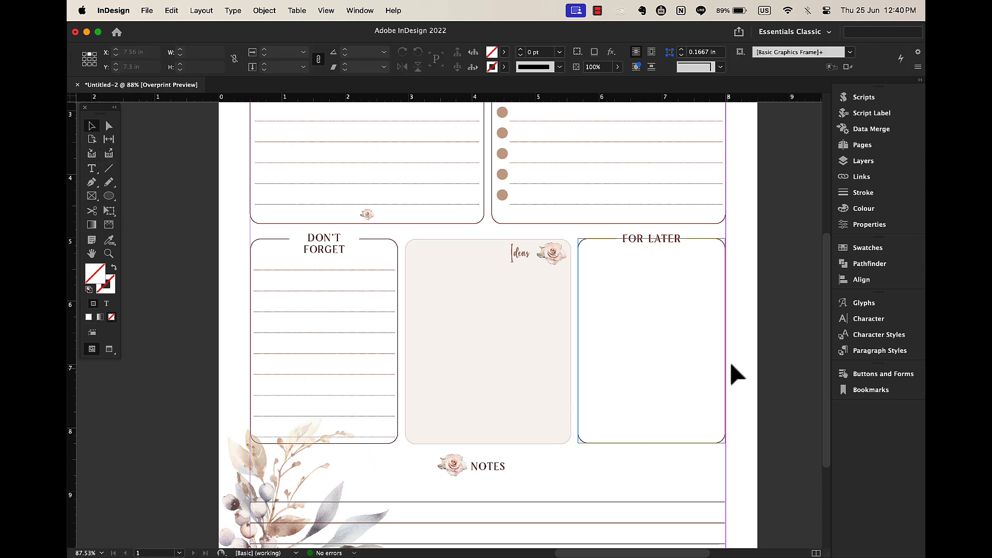
Step: Lower the opacity of the leaf and berry artwork in the page's lower-left corner to 27%
{"action": "scroll", "coordinate": [730, 361], "scroll_direction": "down", "scroll_amount": 3}
{"action": "scroll", "coordinate": [730, 361], "scroll_direction": "down", "scroll_amount": 1}
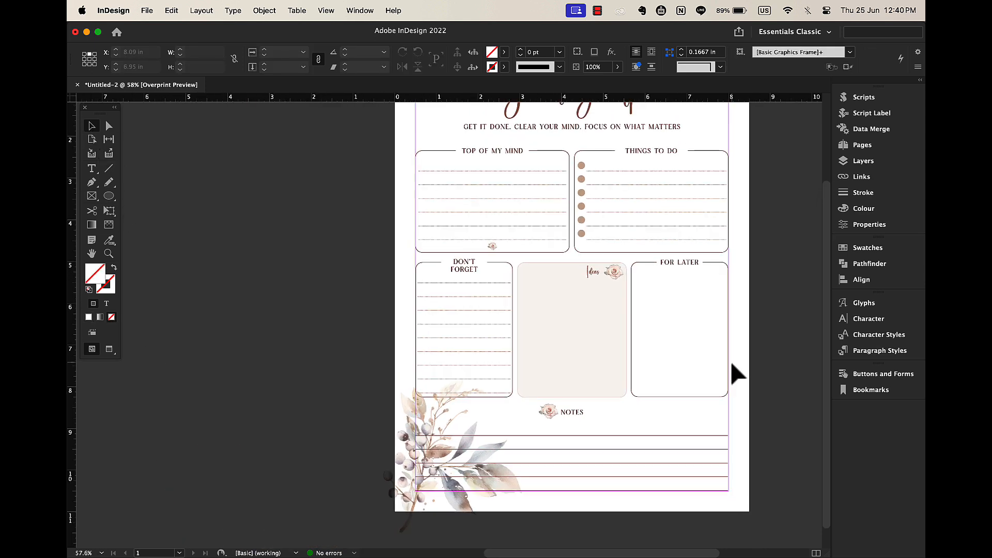
{"action": "left_click", "coordinate": [403, 511]}
{"action": "left_click", "coordinate": [402, 510]}
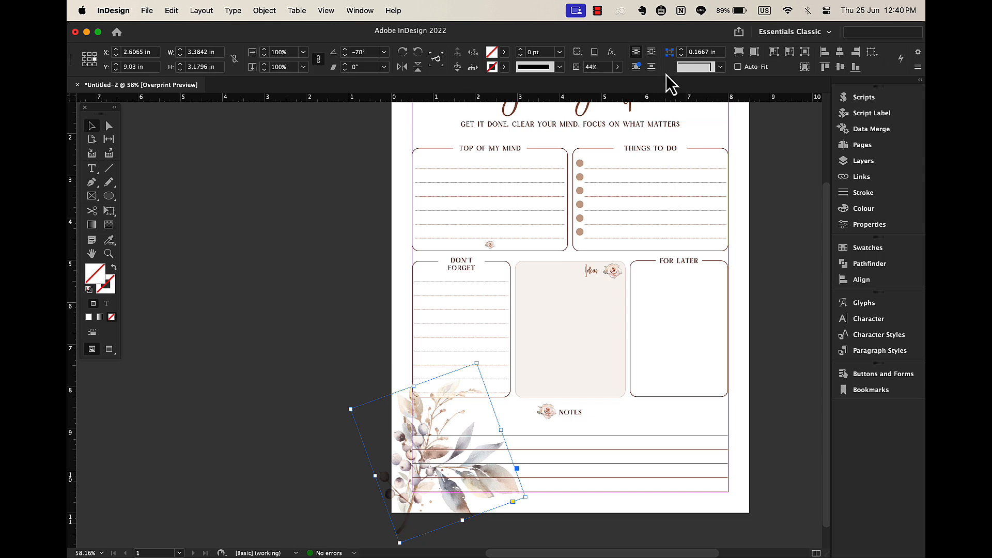
{"action": "left_click", "coordinate": [618, 72]}
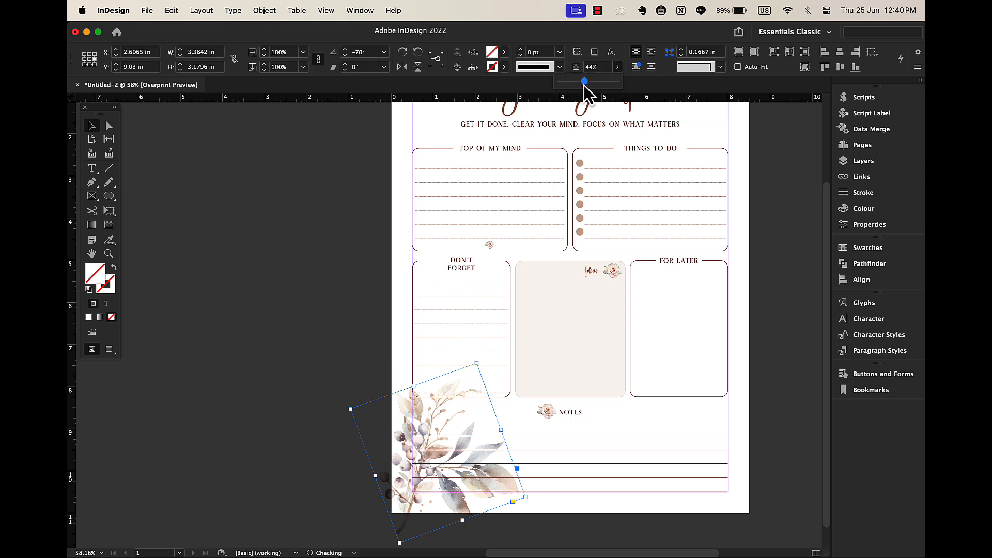
{"action": "left_click_drag", "start_coordinate": [581, 84], "coordinate": [574, 85]}
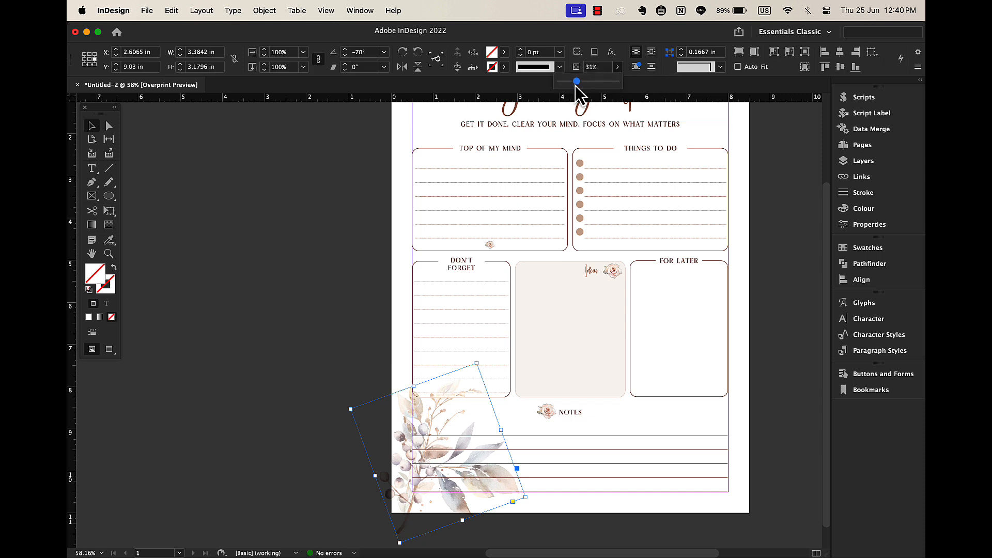
{"action": "scroll", "coordinate": [593, 137], "scroll_direction": "down", "scroll_amount": 3}
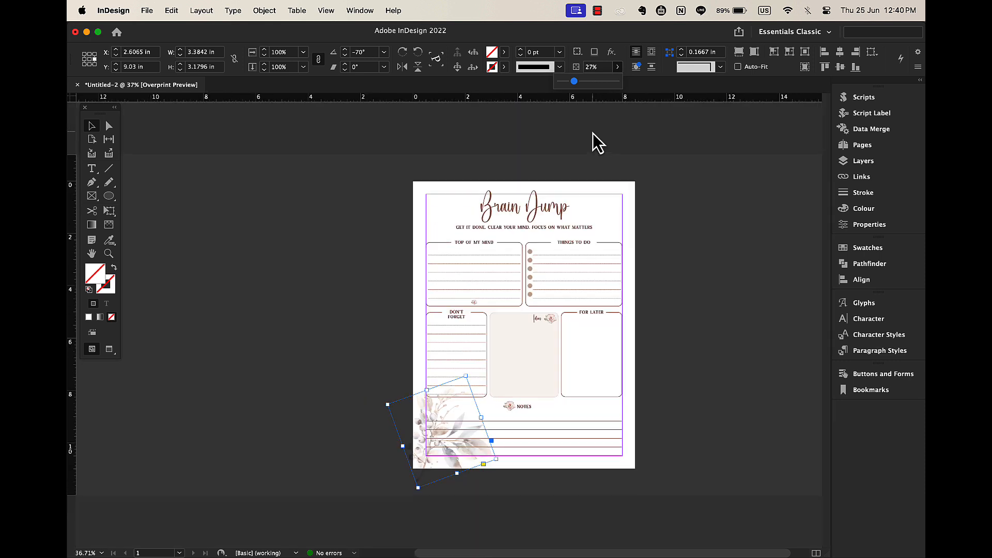
Step: Move the faded leaf artwork to the page's upper-left corner and rotate it to -139°
{"action": "left_click_drag", "start_coordinate": [438, 490], "coordinate": [432, 215]}
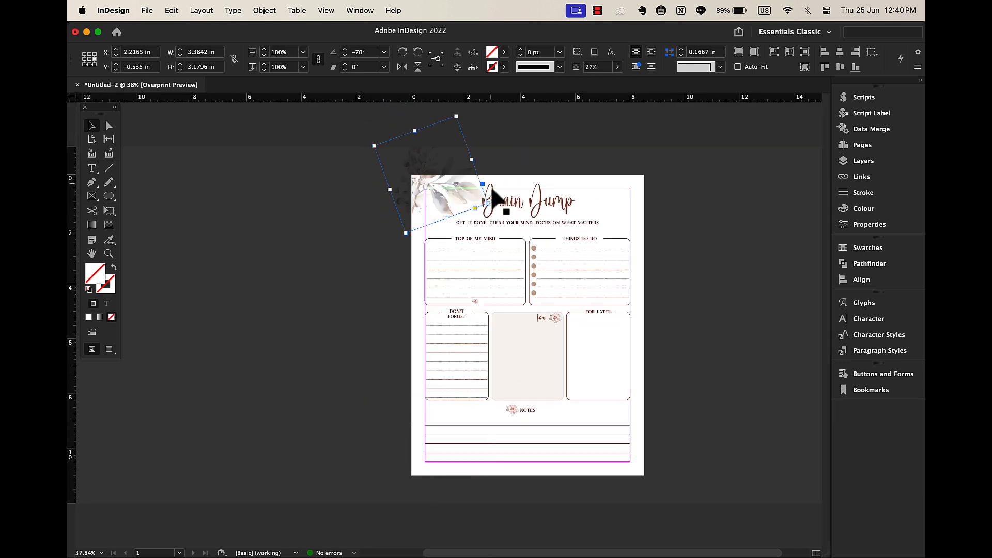
{"action": "left_click_drag", "start_coordinate": [493, 203], "coordinate": [418, 288]}
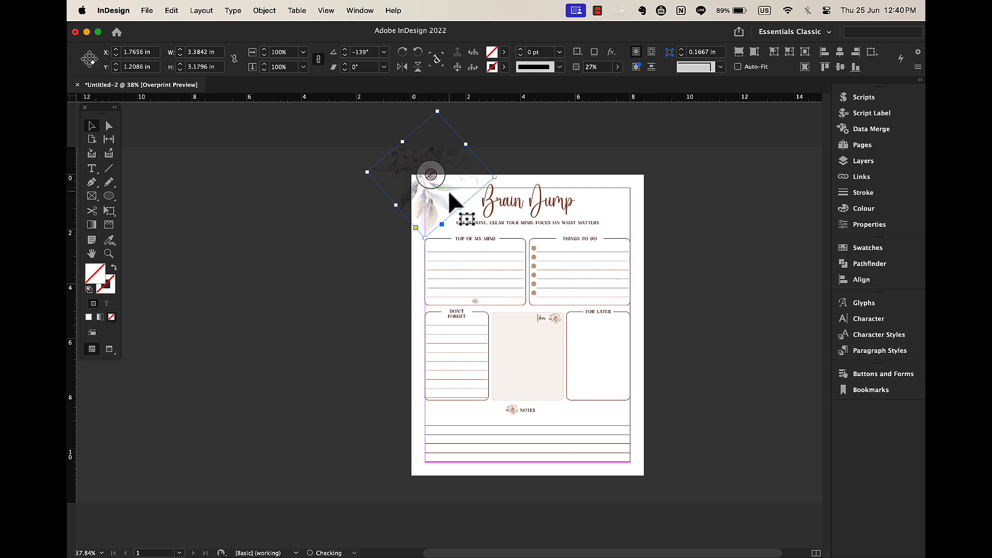
{"action": "left_click_drag", "start_coordinate": [450, 193], "coordinate": [466, 214]}
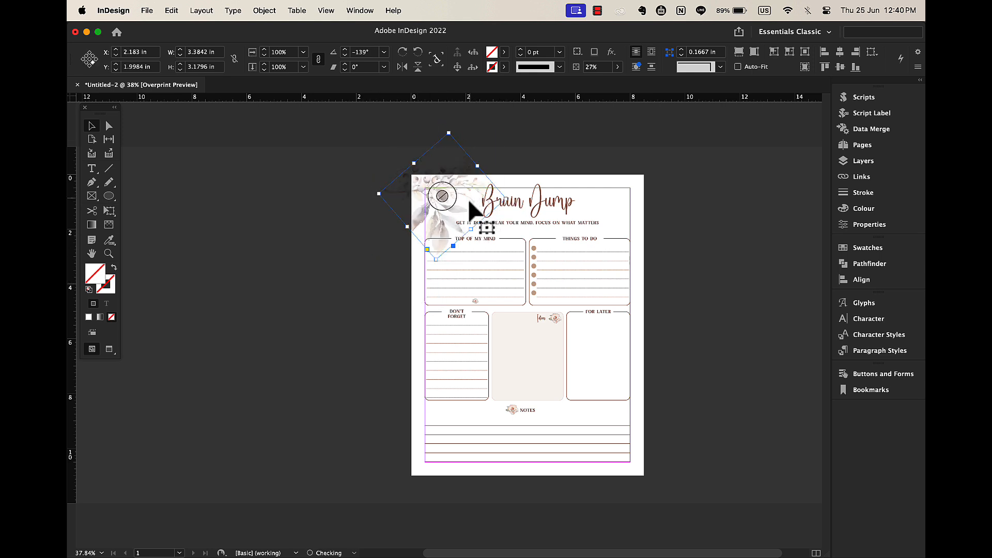
Step: Send the upper-left leaf artwork behind all other objects on the page
{"action": "right_click", "coordinate": [420, 214]}
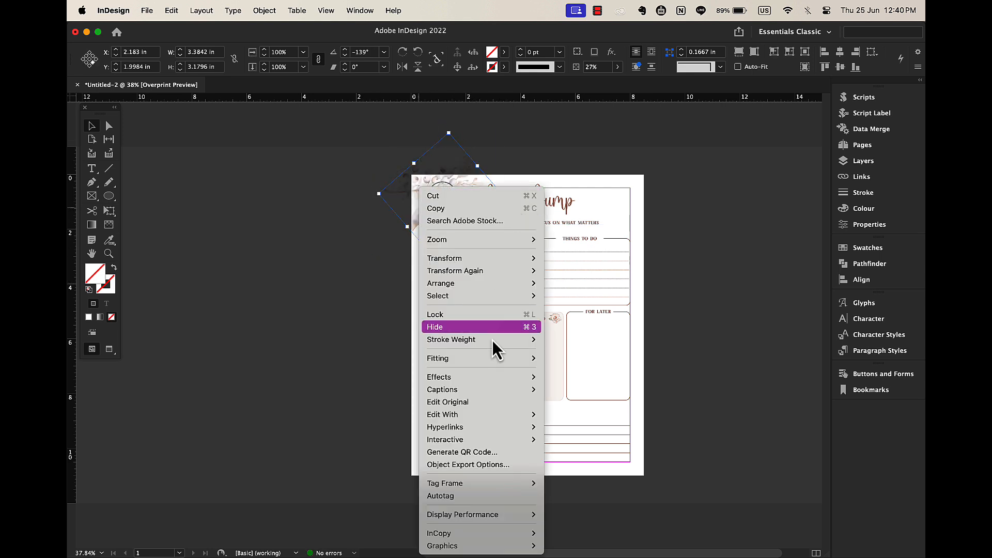
{"action": "mouse_move", "coordinate": [496, 284]}
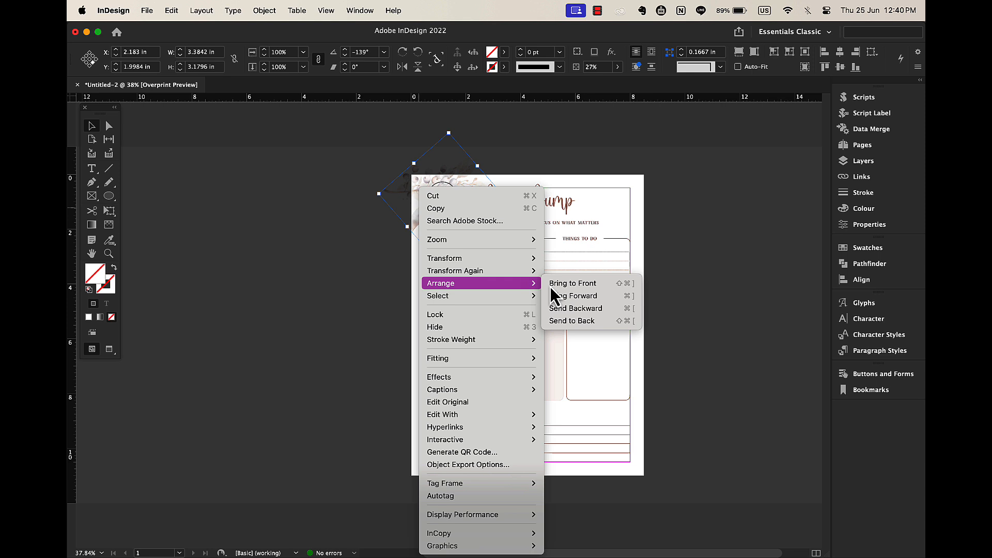
{"action": "left_click", "coordinate": [588, 323]}
Step: Copy the leaf artwork to the page's upper-right corner and rotate the copy to 112°
{"action": "left_click_drag", "start_coordinate": [455, 173], "coordinate": [648, 167]}
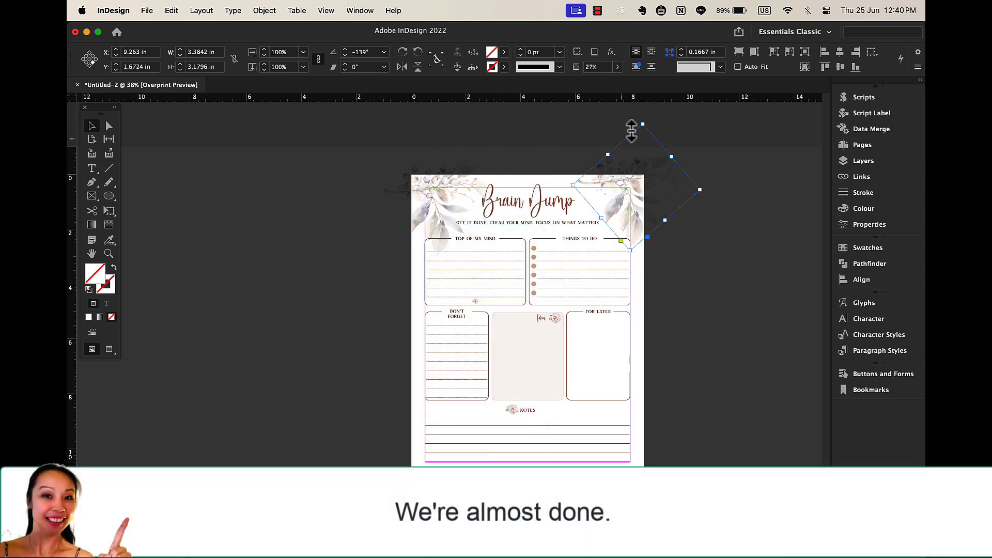
{"action": "left_click_drag", "start_coordinate": [644, 123], "coordinate": [728, 244]}
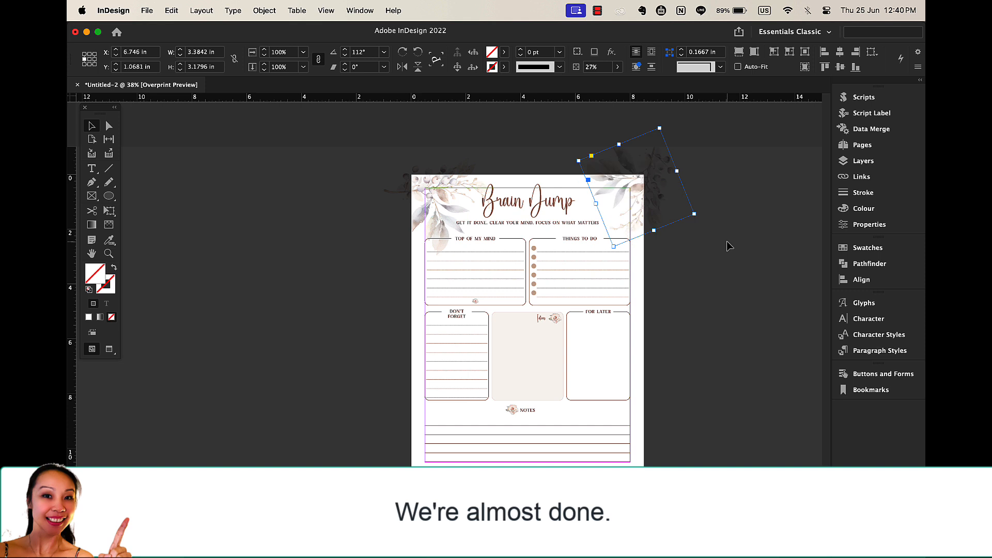
{"action": "left_click_drag", "start_coordinate": [649, 215], "coordinate": [657, 247]}
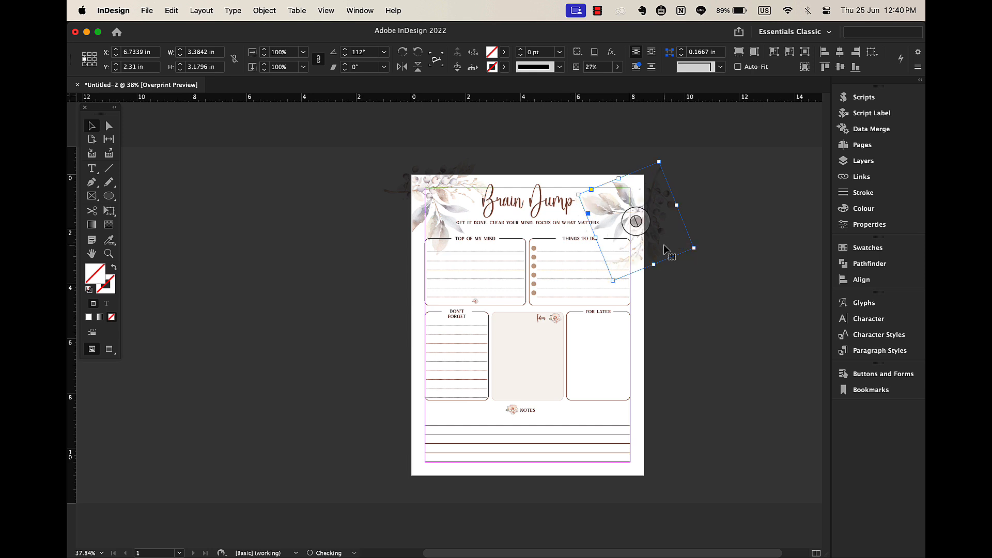
Step: Preview the page without guides and move the upper-right leaf artwork slightly upward
{"action": "left_click", "coordinate": [749, 301]}
{"action": "key", "text": "w"}
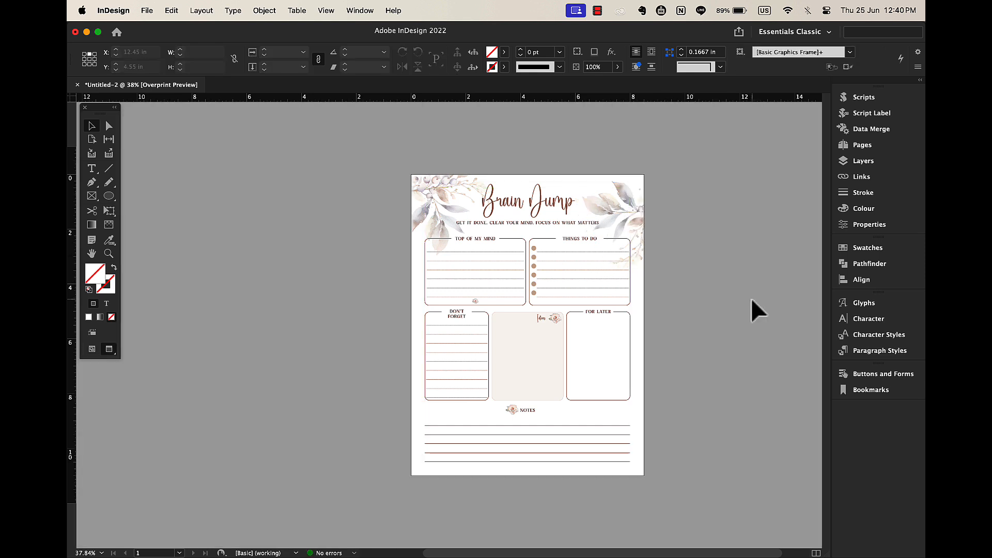
{"action": "left_click_drag", "start_coordinate": [636, 197], "coordinate": [637, 183]}
{"action": "left_click", "coordinate": [696, 281]}
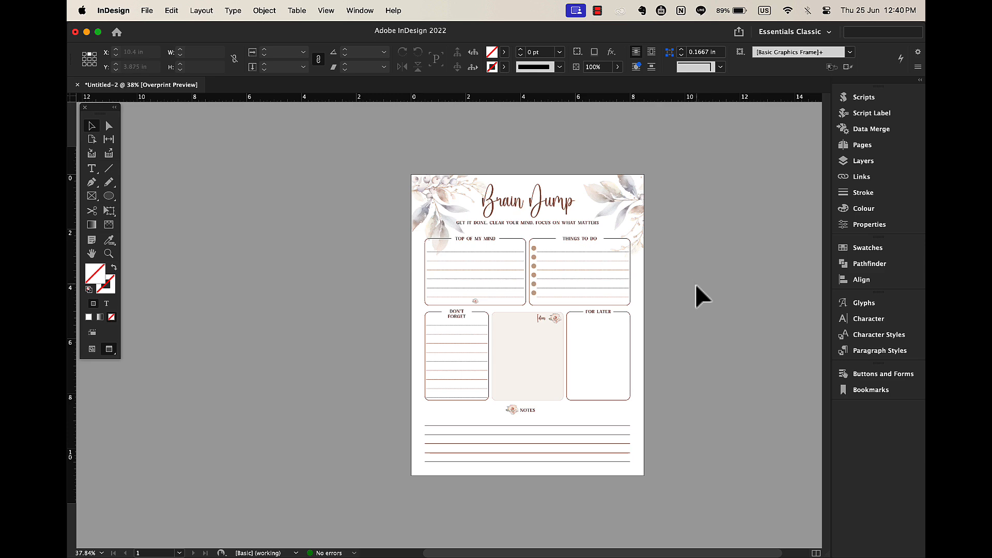
Step: Place the foliage image e21.png from the P94 folder over the lower-left part of the page
{"action": "left_click", "coordinate": [147, 10]}
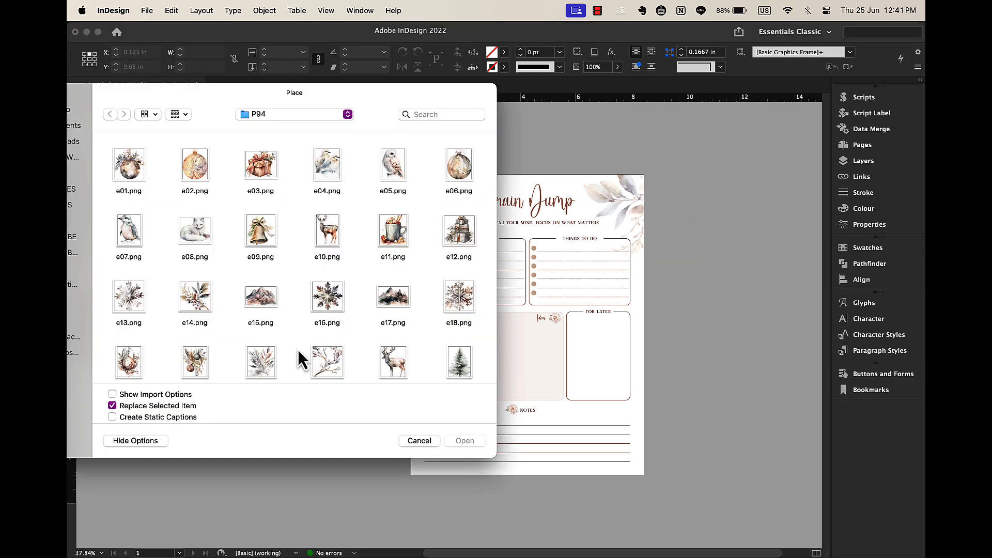
{"action": "scroll", "coordinate": [222, 372], "scroll_direction": "down", "scroll_amount": 5}
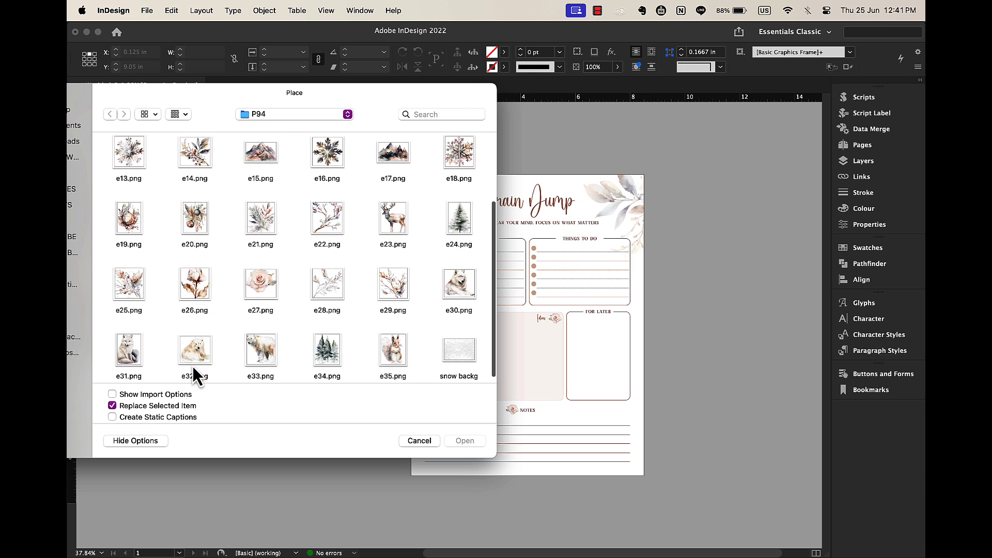
{"action": "scroll", "coordinate": [194, 367], "scroll_direction": "down", "scroll_amount": 1}
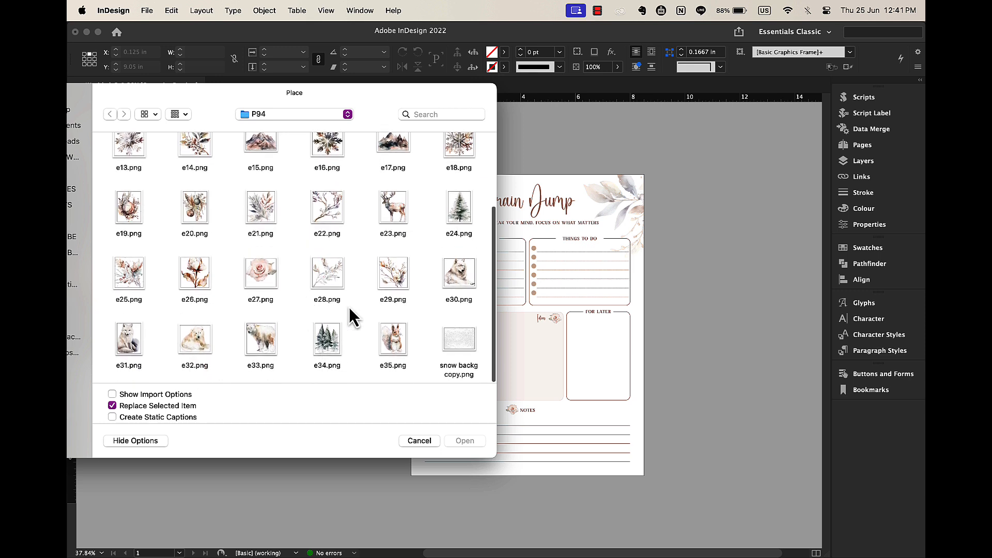
{"action": "left_click", "coordinate": [261, 208]}
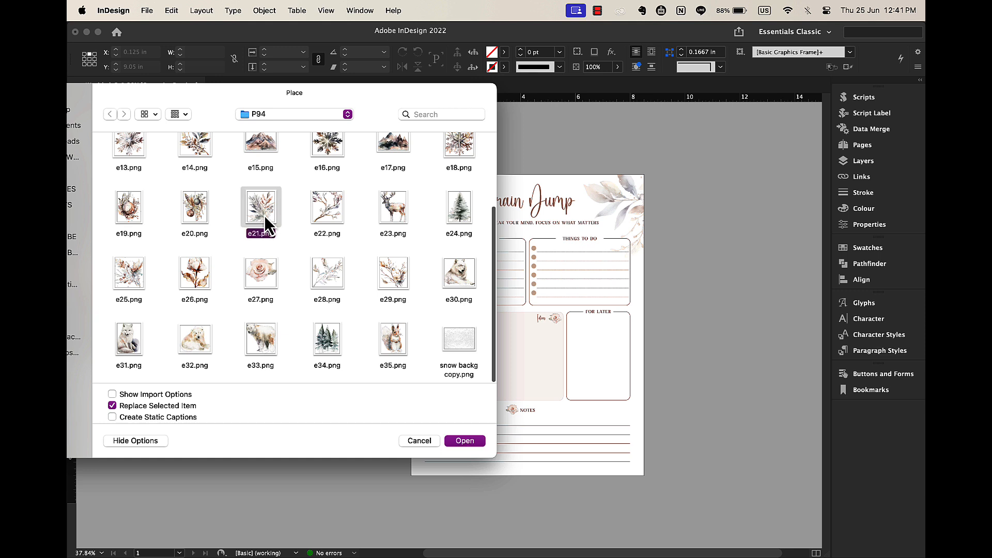
{"action": "left_click", "coordinate": [464, 440]}
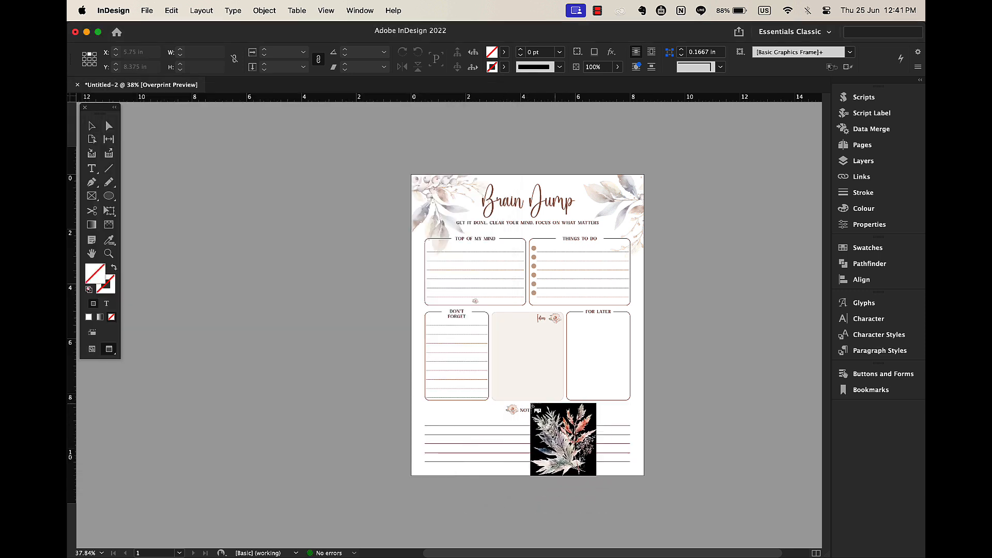
{"action": "left_click", "coordinate": [413, 390]}
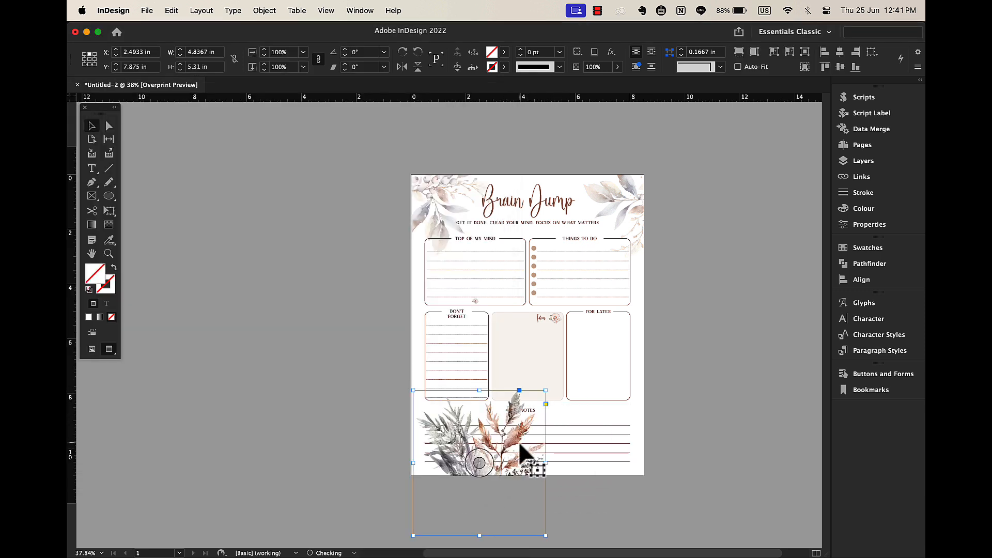
Step: Move the placed foliage to the page's lower-right corner, scaled to about 3.188 × 3.5 in and rotated to 56°
{"action": "left_click_drag", "start_coordinate": [527, 459], "coordinate": [645, 457]}
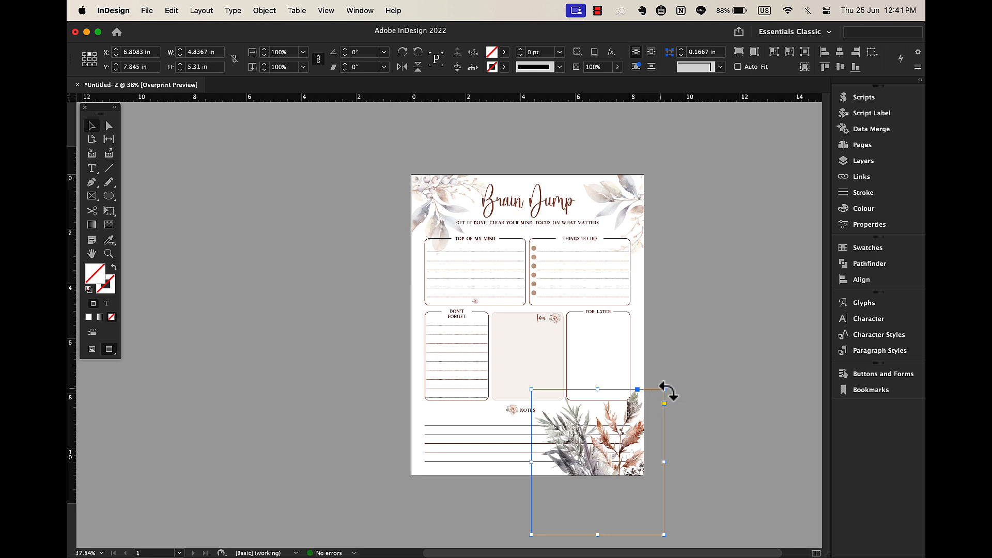
{"action": "left_click_drag", "start_coordinate": [664, 391], "coordinate": [638, 413]}
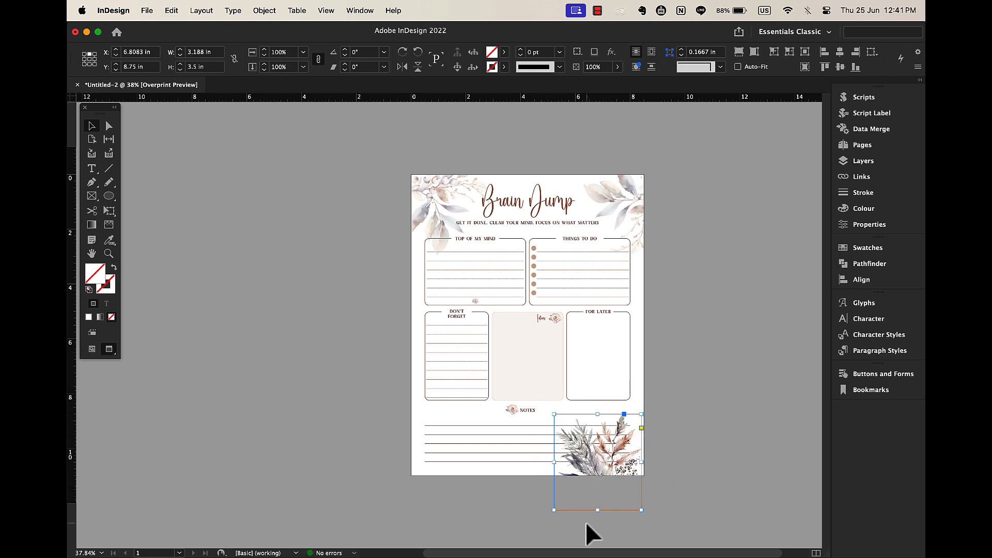
{"action": "left_click_drag", "start_coordinate": [552, 511], "coordinate": [619, 517]}
{"action": "left_click_drag", "start_coordinate": [631, 463], "coordinate": [646, 479]}
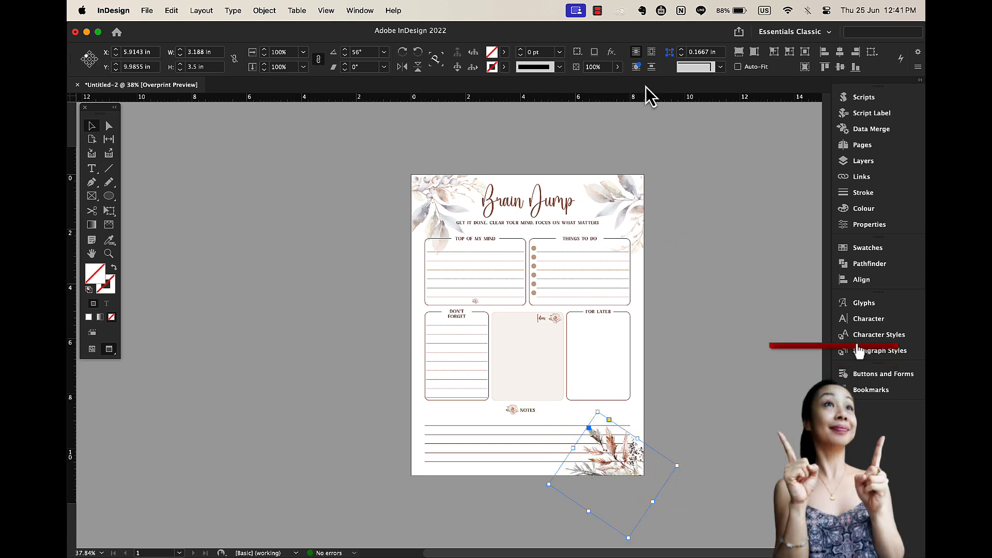
Step: Fade the foliage artwork in the page's lower-right corner to 25% opacity and deselect it
{"action": "left_click", "coordinate": [617, 66]}
{"action": "left_click_drag", "start_coordinate": [619, 84], "coordinate": [573, 88]}
{"action": "left_click", "coordinate": [724, 371]}
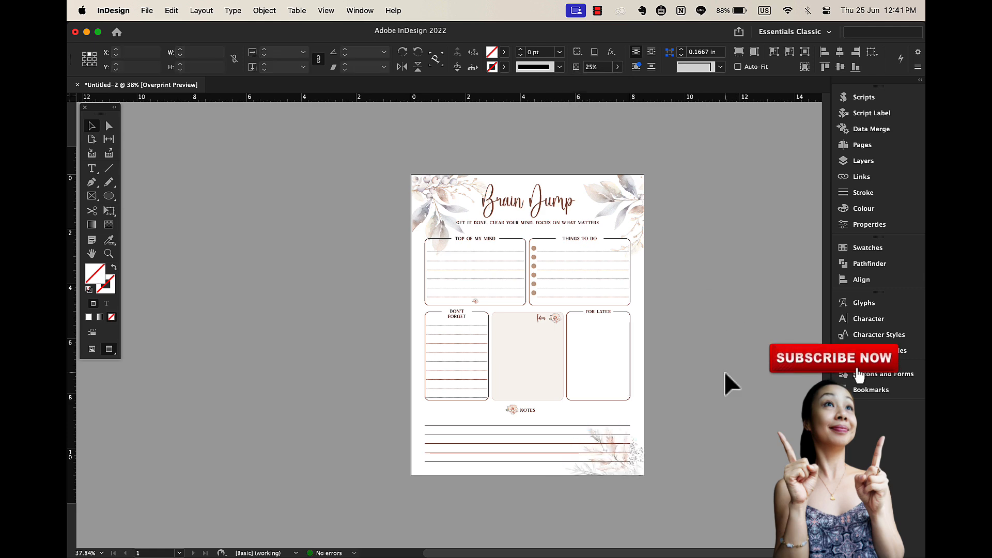
{"action": "scroll", "coordinate": [724, 370], "scroll_direction": "up", "scroll_amount": 2}
{"action": "scroll", "coordinate": [724, 371], "scroll_direction": "down", "scroll_amount": 1}
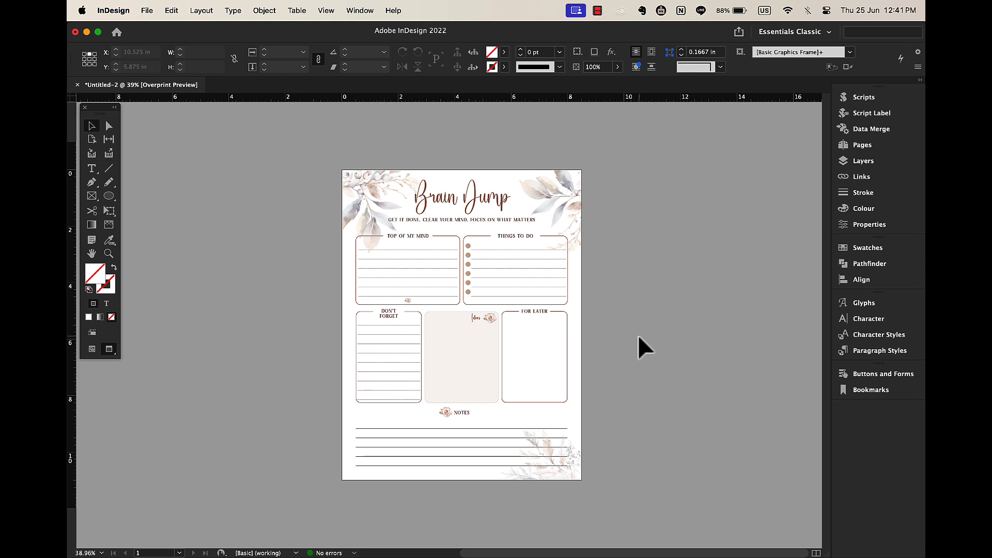
{"action": "scroll", "coordinate": [637, 335], "scroll_direction": "up", "scroll_amount": 2}
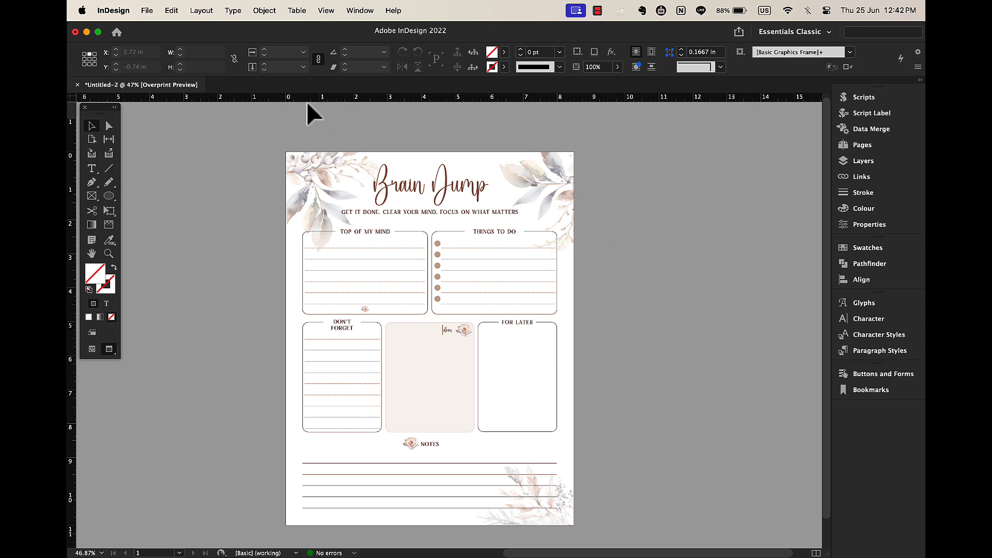
{"action": "left_click", "coordinate": [147, 11]}
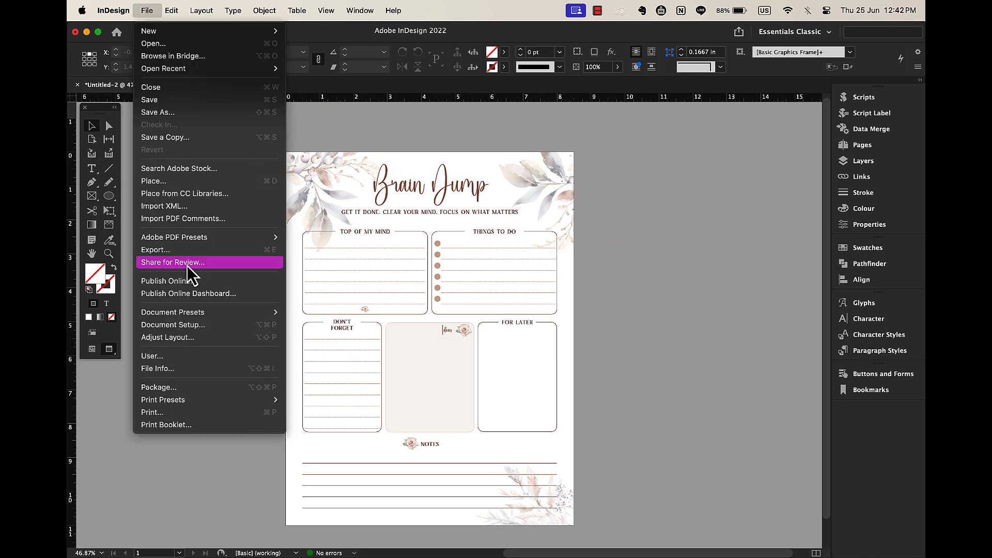
{"action": "mouse_move", "coordinate": [186, 239]}
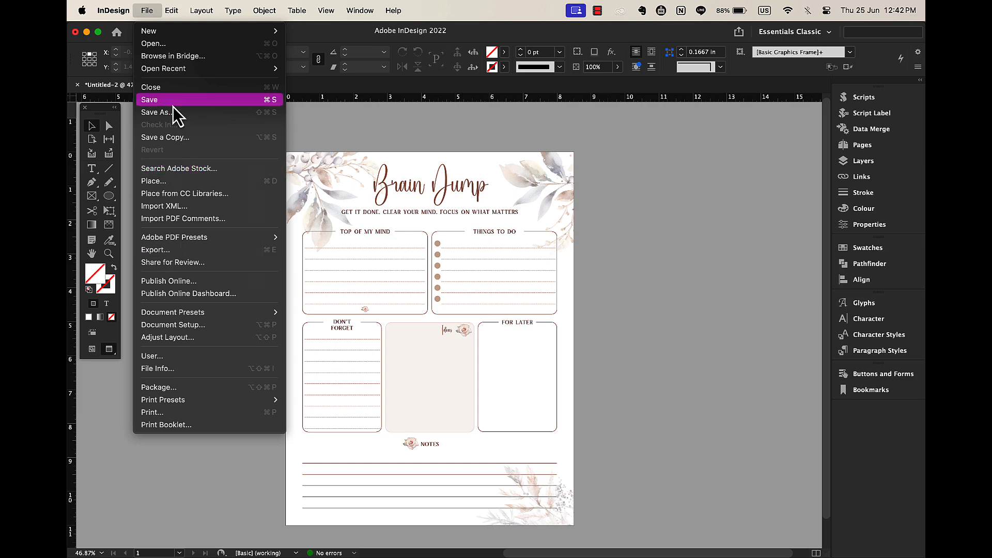
{"action": "left_click", "coordinate": [663, 308]}
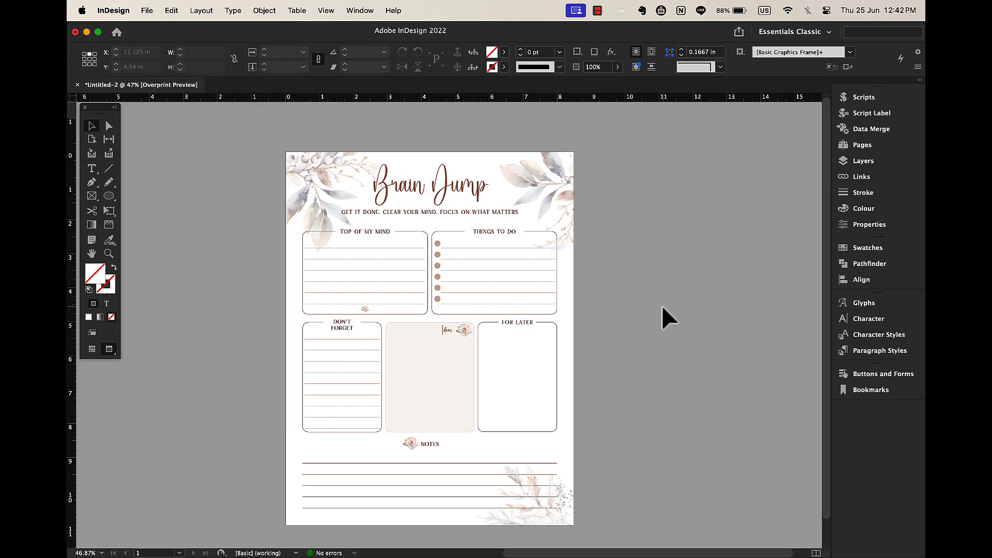